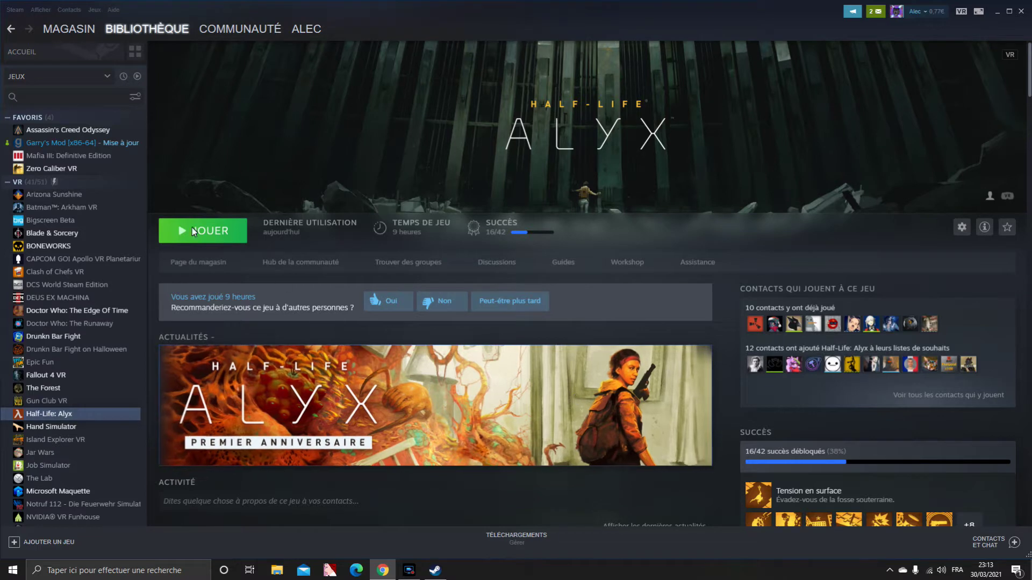
# Start Half-Life: Alyx from the library using the Workshop Tools launch option
pyautogui.click(215, 239)
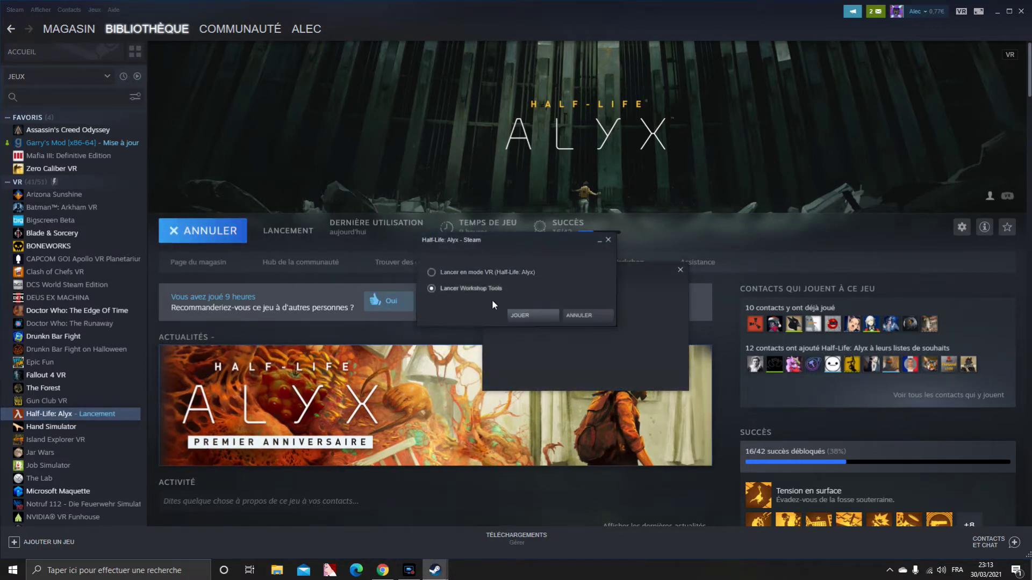
pyautogui.click(514, 315)
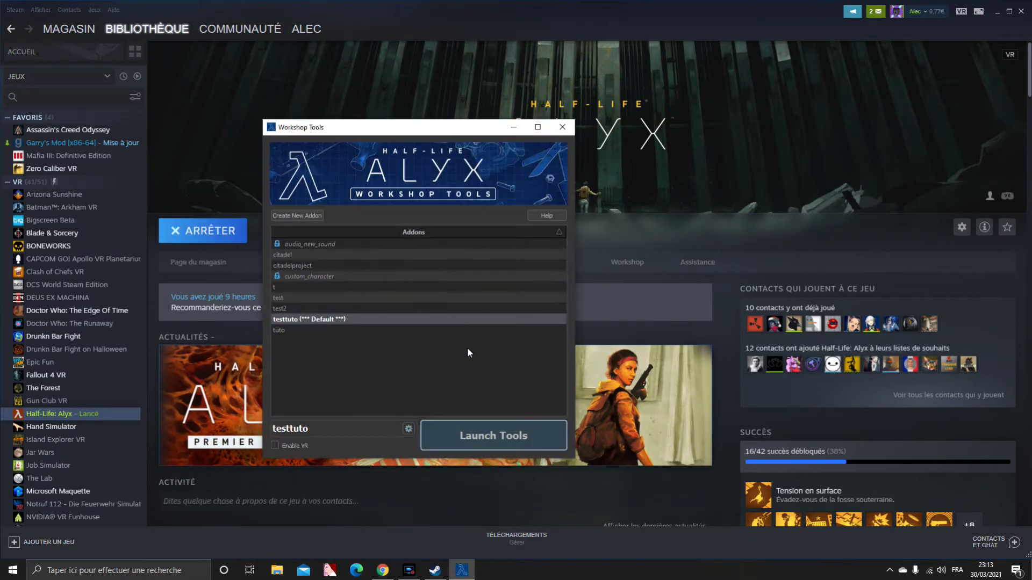
# Create a new addon named tutorielyt and launch the tools with it, getting the Steam window out of the way
pyautogui.click(292, 217)
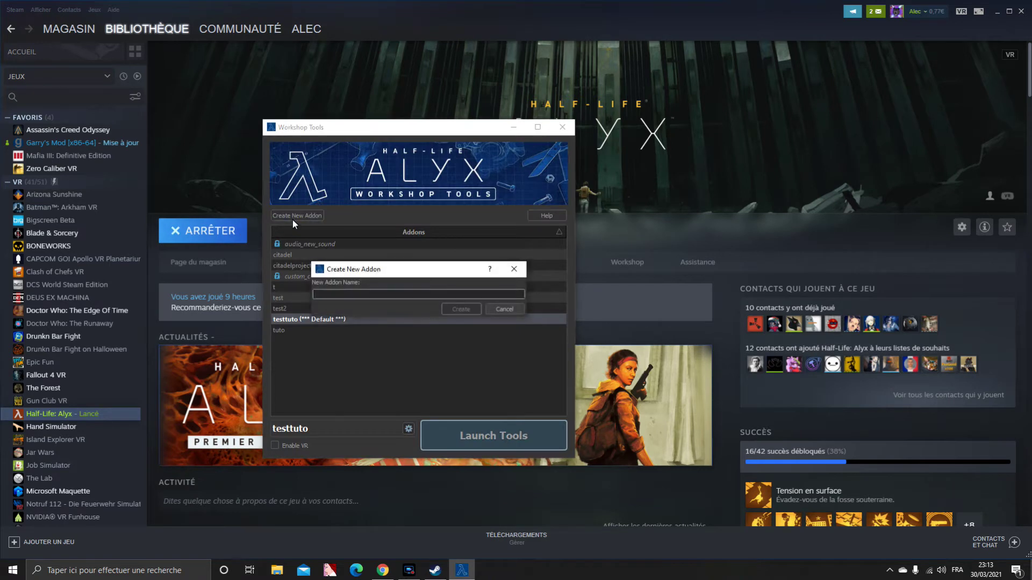
pyautogui.write('tutorielyt')
pyautogui.click(460, 311)
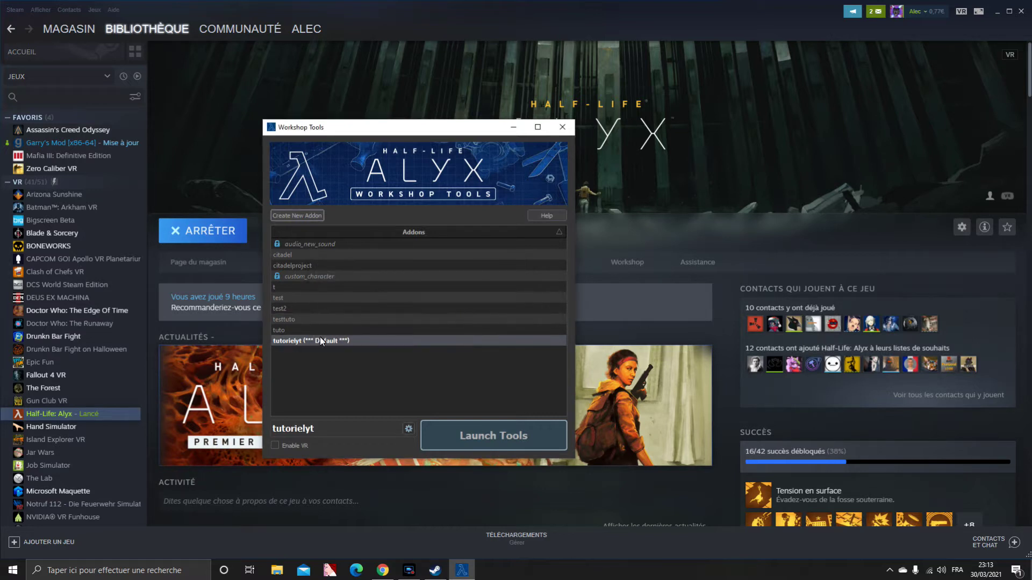
pyautogui.click(470, 432)
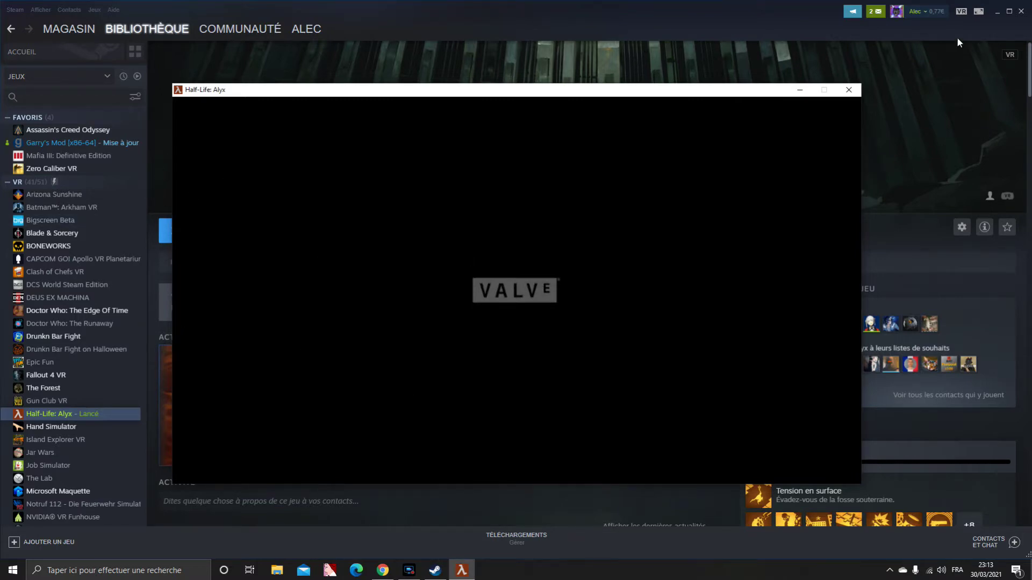
pyautogui.click(998, 11)
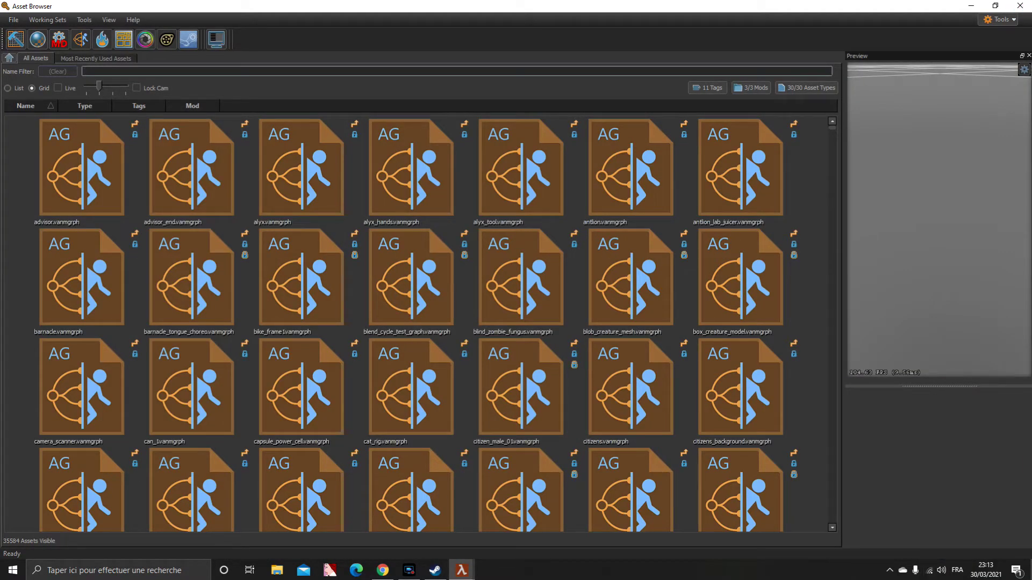
# Open the Hammer map editor from the Asset Browser and create a new empty map
pyautogui.click(13, 44)
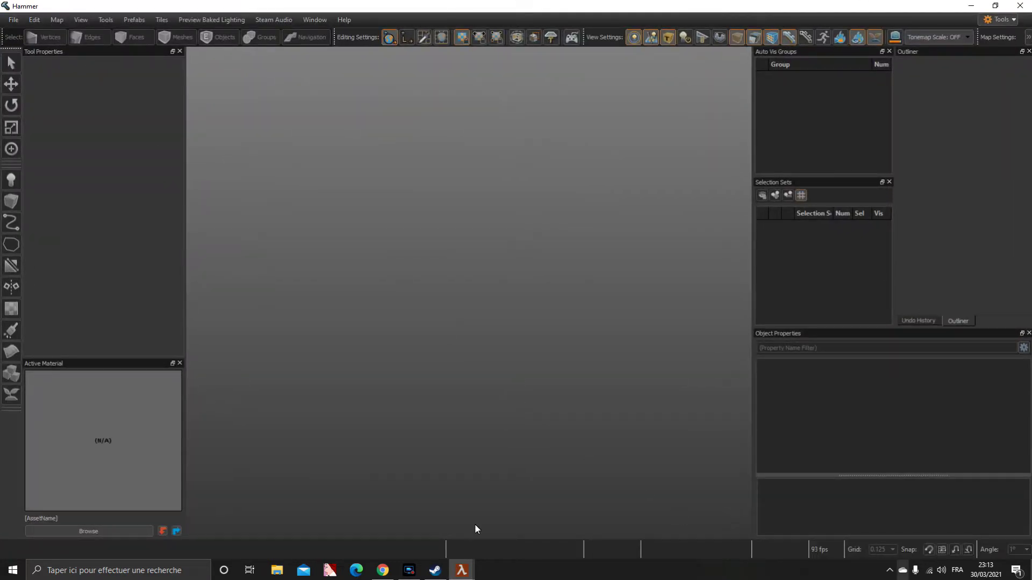
pyautogui.click(13, 21)
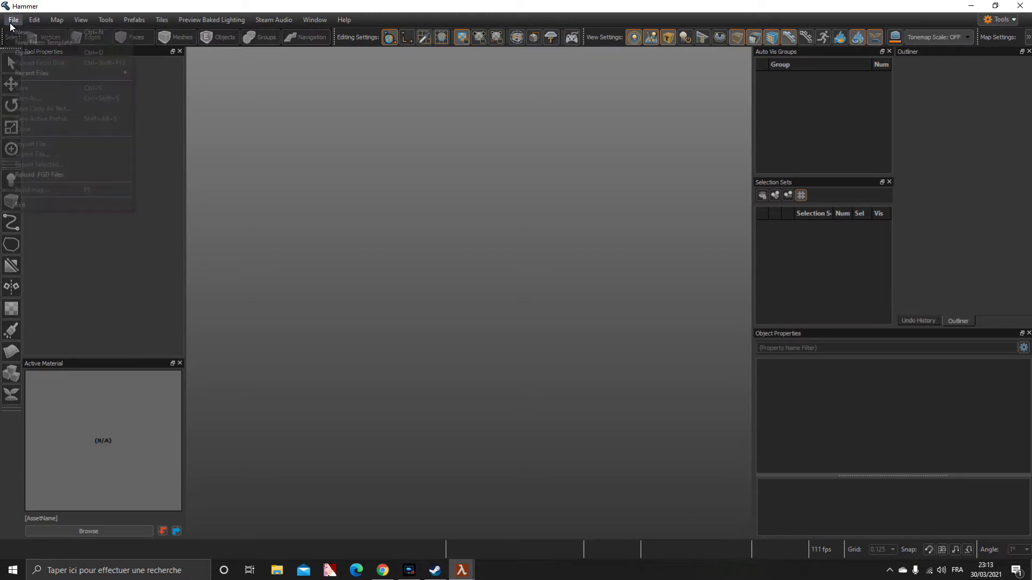
pyautogui.click(24, 33)
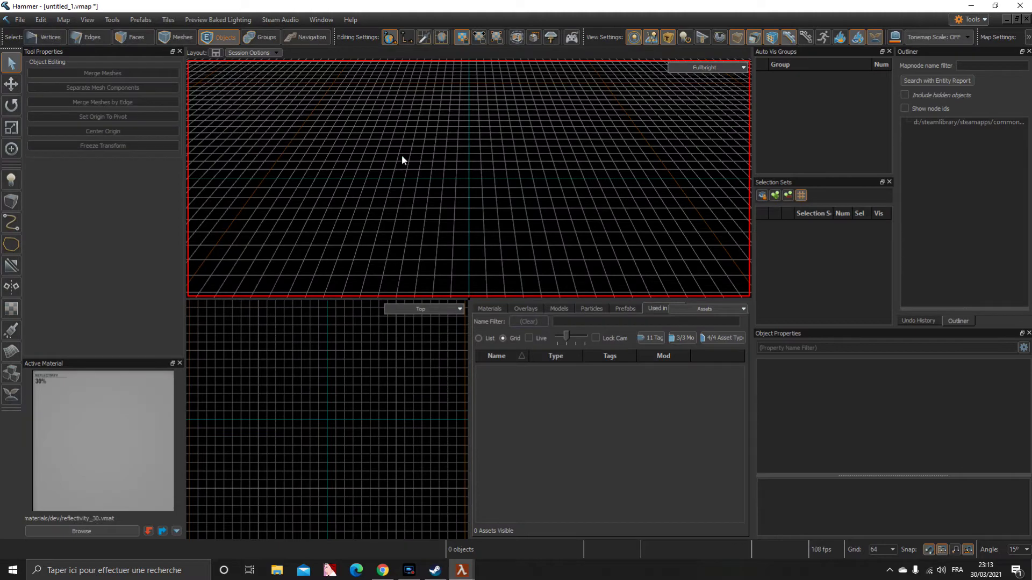
# Outline a flat block about 1408 wide, 1152 long and 64 high in the top view as the floor
pyautogui.moveTo(402, 156); pyautogui.dragTo(249, 200, button='right')
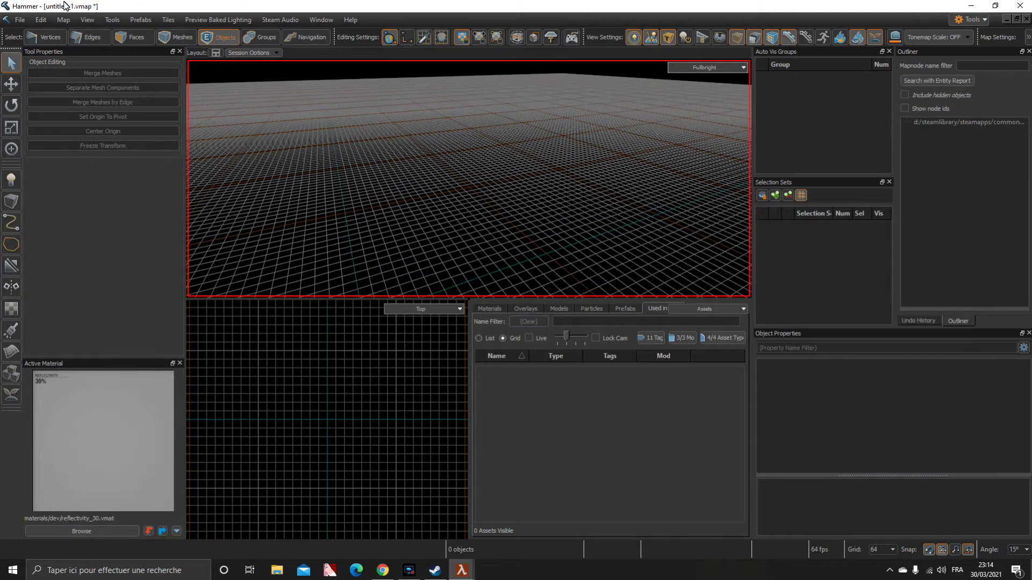
pyautogui.moveTo(508, 180); pyautogui.dragTo(491, 213, button='right')
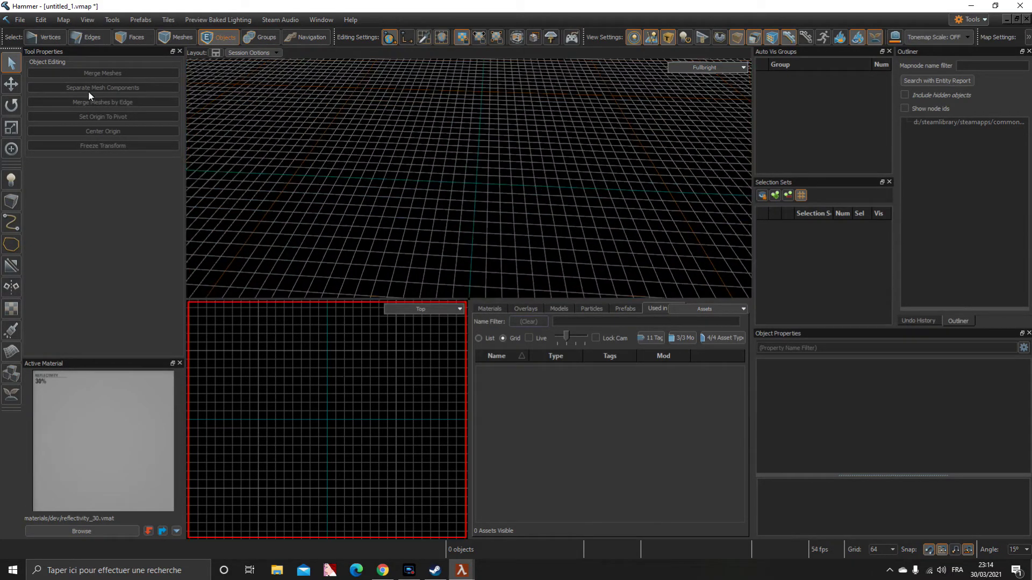
pyautogui.click(12, 202)
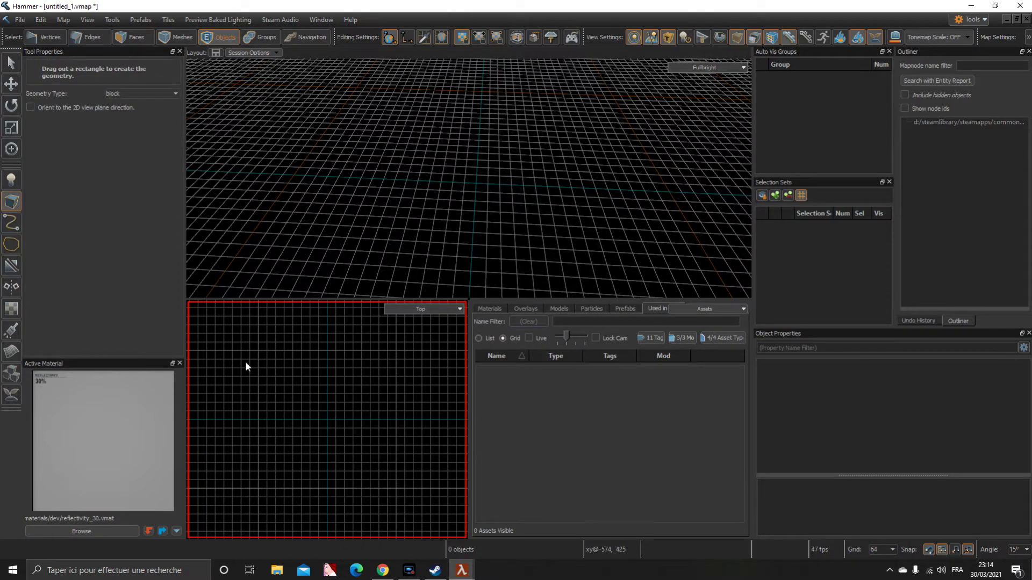
pyautogui.moveTo(234, 359); pyautogui.dragTo(421, 515)
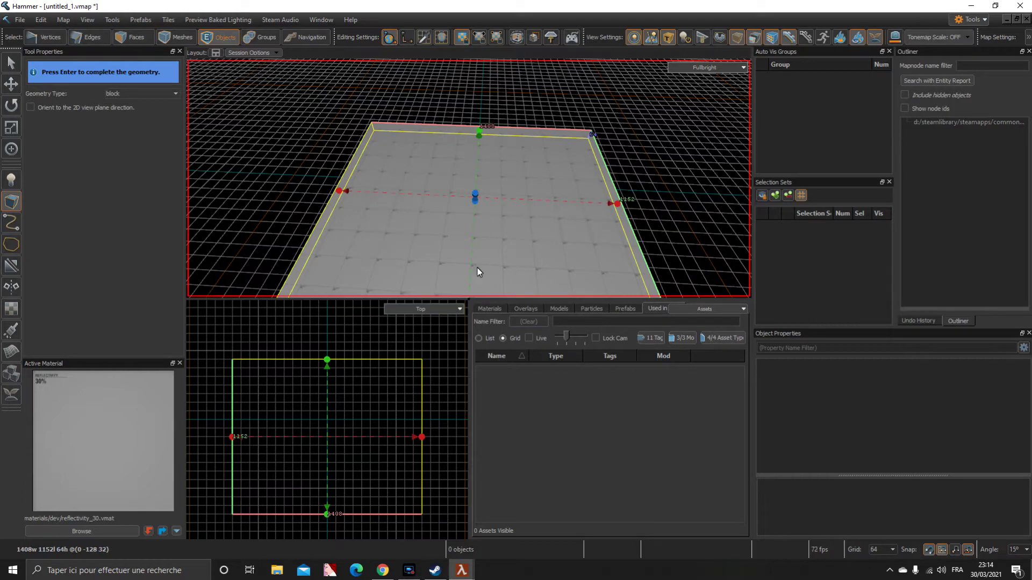
# Enlarge the floor block to about 2240 wide by 1472 long and complete it as a mesh
pyautogui.scroll(5, 483, 204)
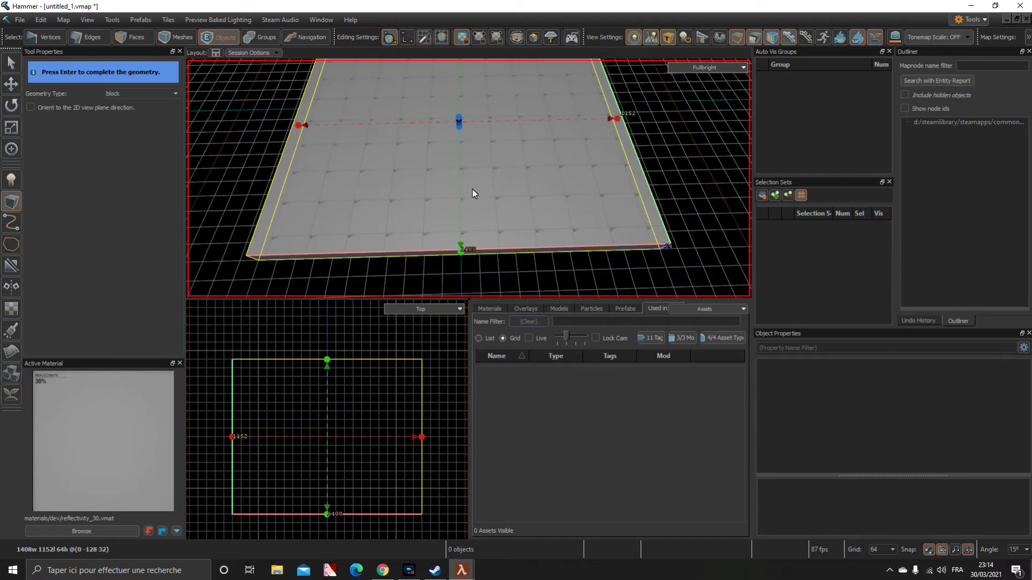
pyautogui.scroll(2, 450, 160)
pyautogui.moveTo(491, 188); pyautogui.dragTo(489, 182, button='right')
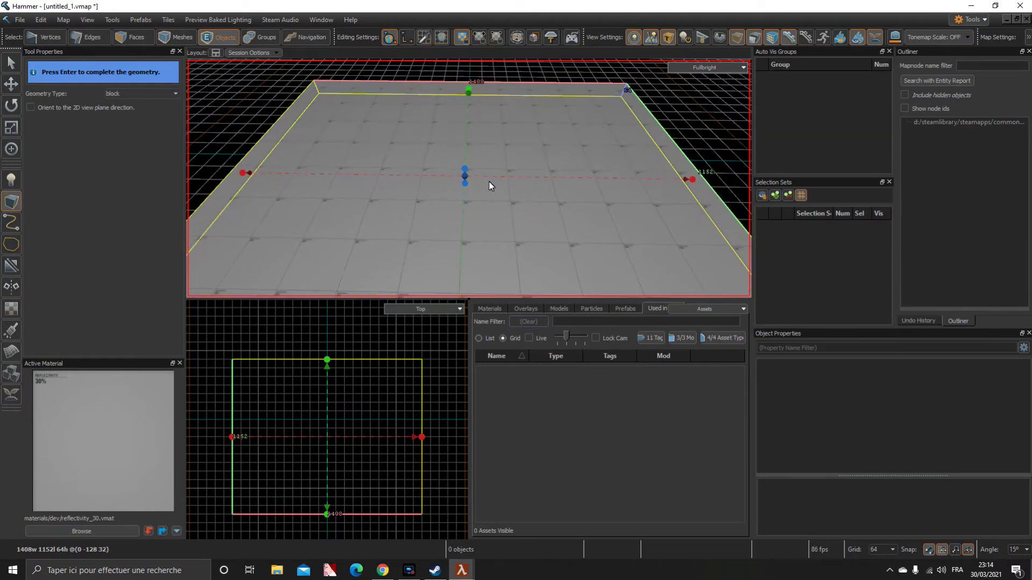
pyautogui.moveTo(464, 171)
pyautogui.mouseDown()
pyautogui.moveTo(463, 134)
pyautogui.moveTo(458, 176)
pyautogui.mouseUp()
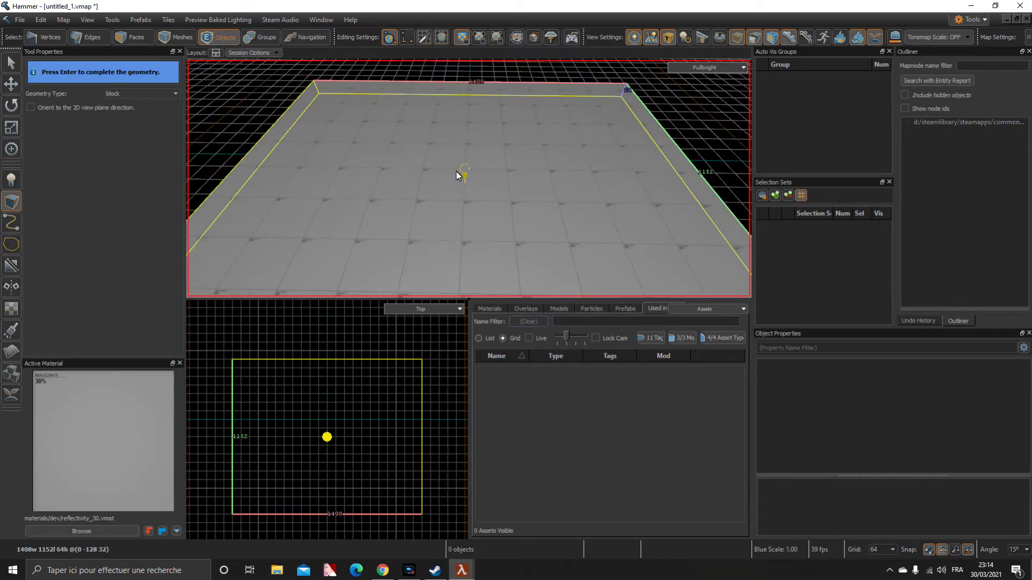
pyautogui.moveTo(694, 179); pyautogui.dragTo(1018, 163)
pyautogui.scroll(-6, 470, 106)
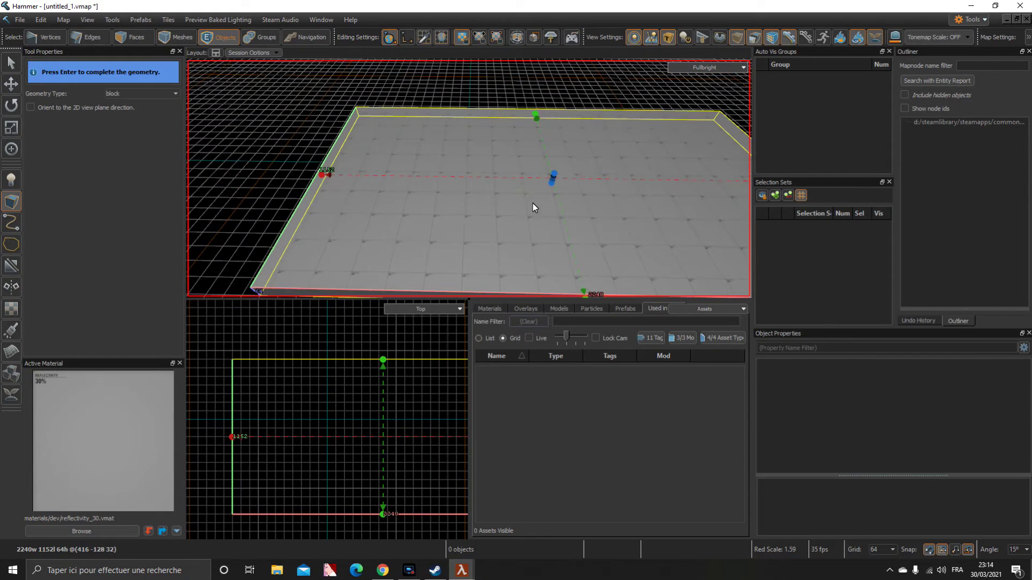
pyautogui.moveTo(388, 365); pyautogui.dragTo(391, 320)
pyautogui.scroll(-3, 384, 389)
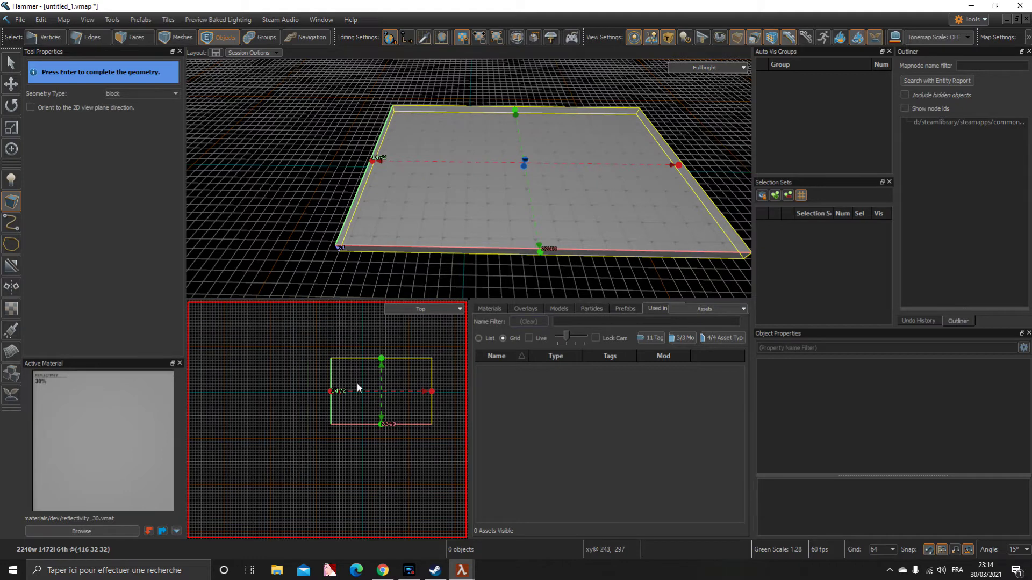
pyautogui.scroll(6, 423, 382)
pyautogui.scroll(-5, 420, 383)
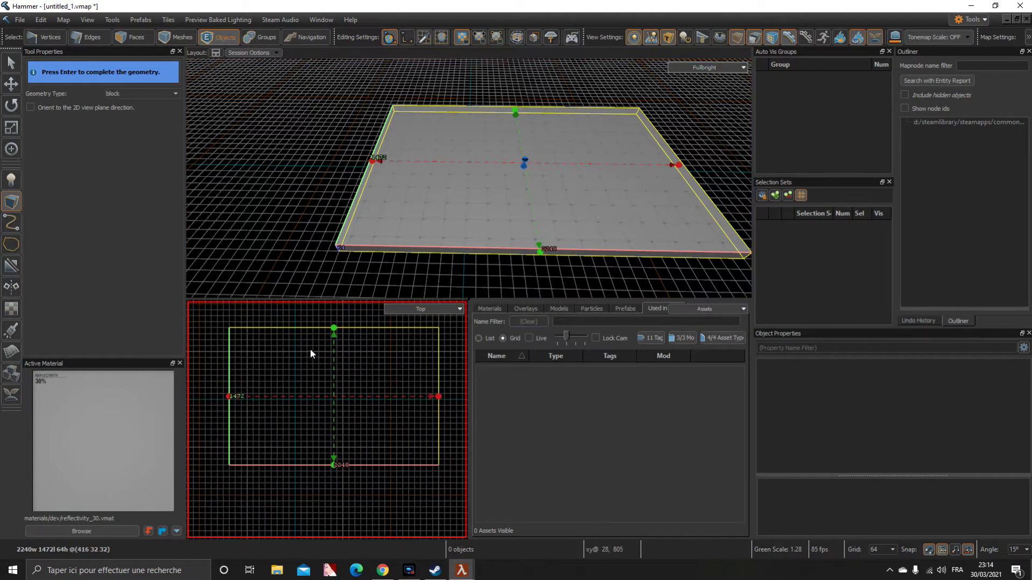
pyautogui.click(11, 63)
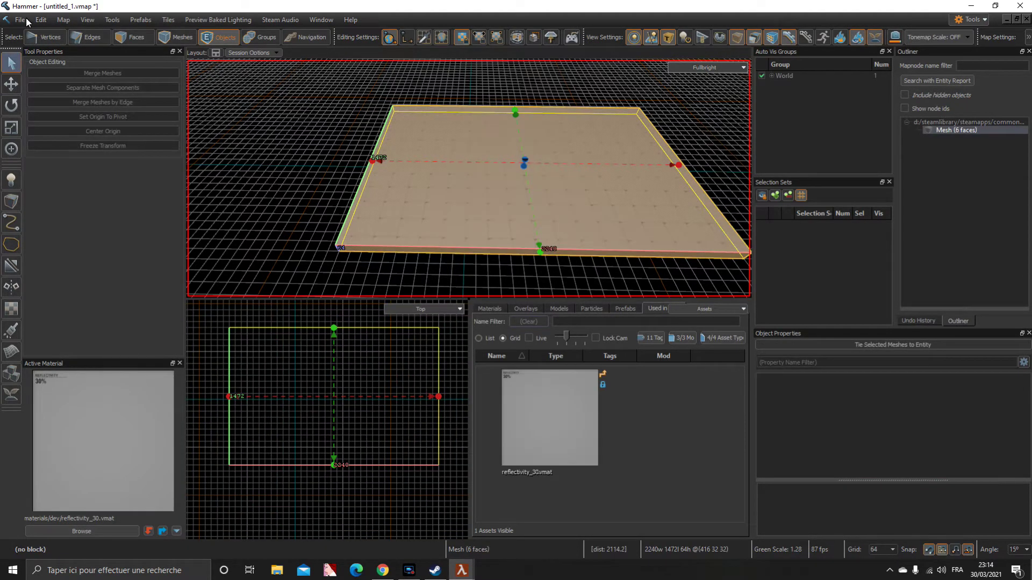
# Reduce the map grid size in three stages to 8 units
pyautogui.click(62, 20)
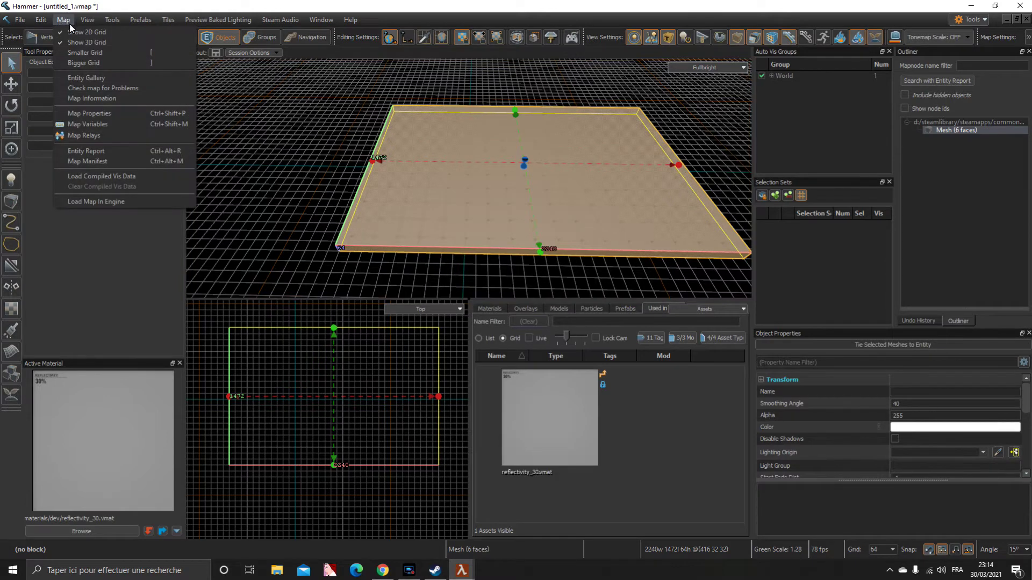
pyautogui.click(78, 56)
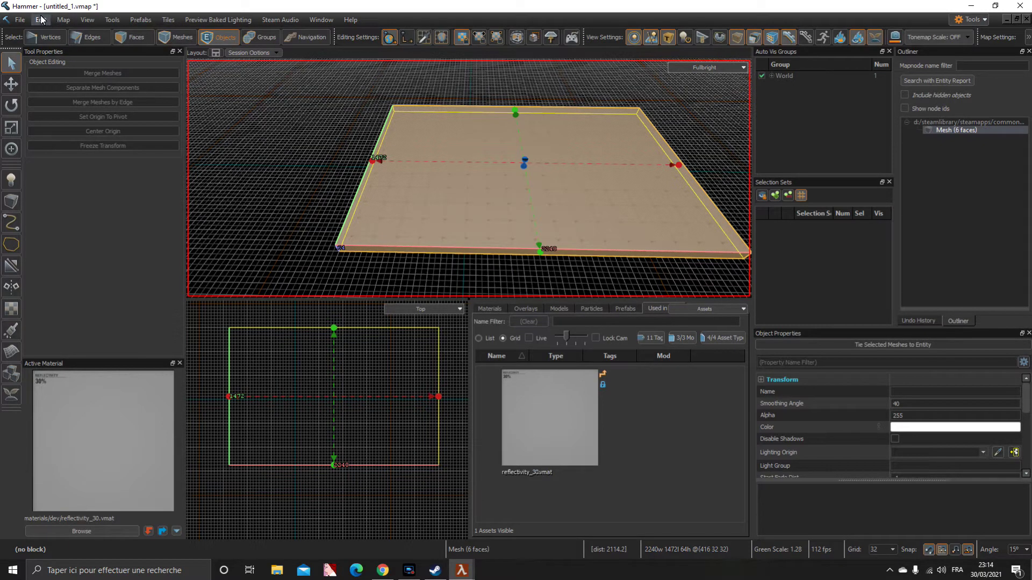
pyautogui.click(59, 20)
pyautogui.click(78, 54)
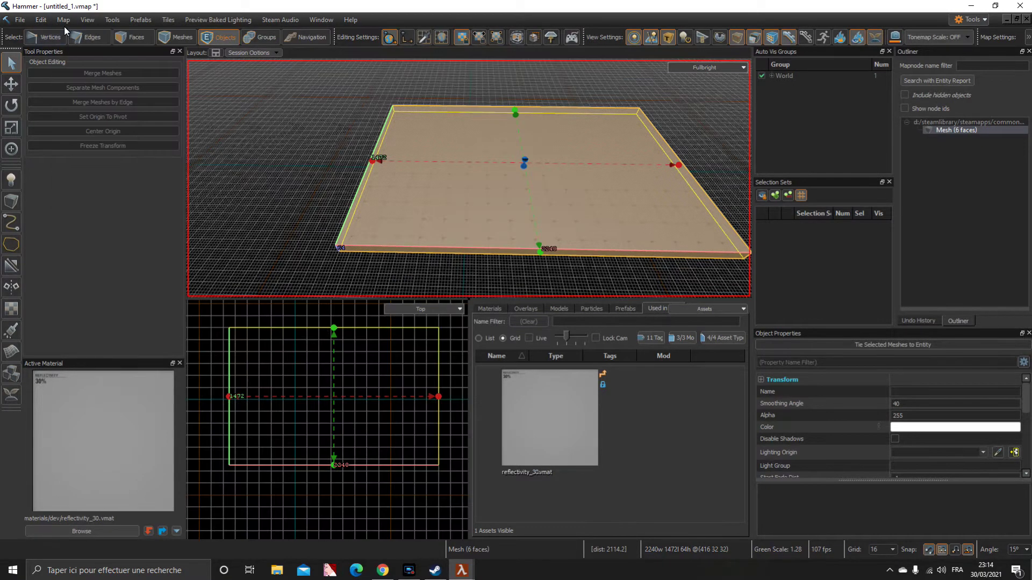
pyautogui.click(67, 22)
pyautogui.click(76, 51)
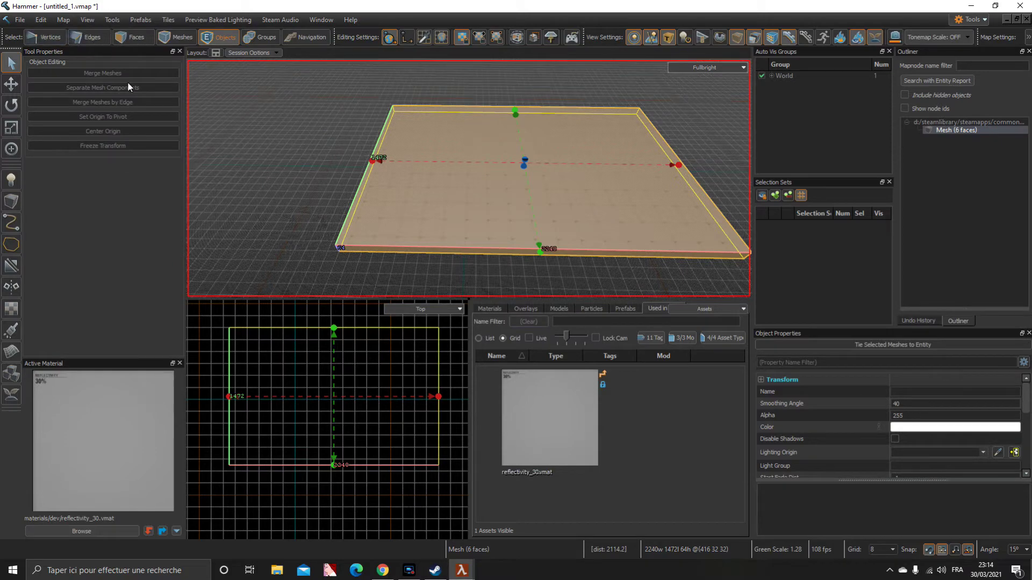
# Deselect the floor mesh and activate the Entity tool
pyautogui.scroll(6, 456, 242)
pyautogui.scroll(5, 457, 242)
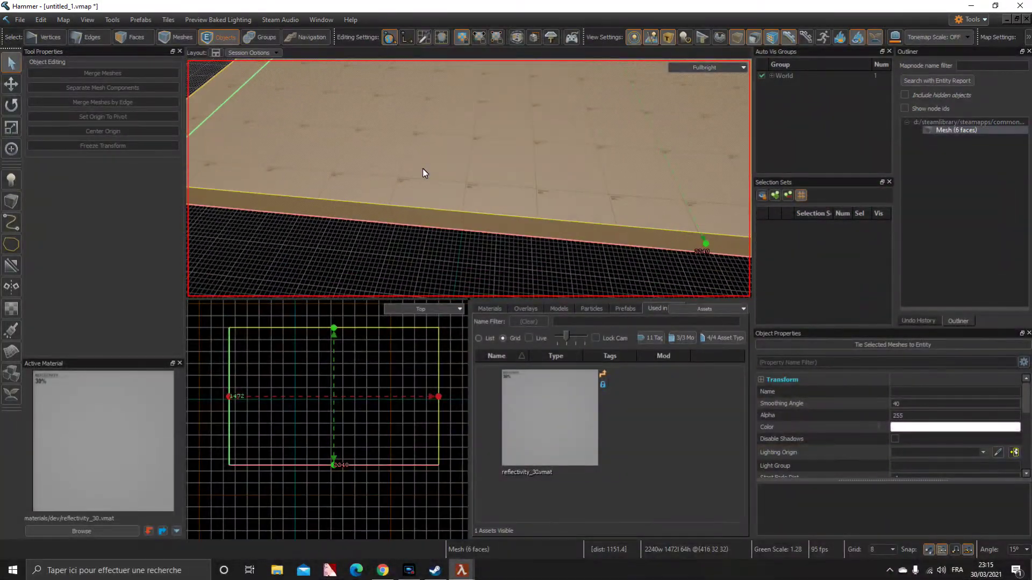
pyautogui.scroll(-5, 422, 169)
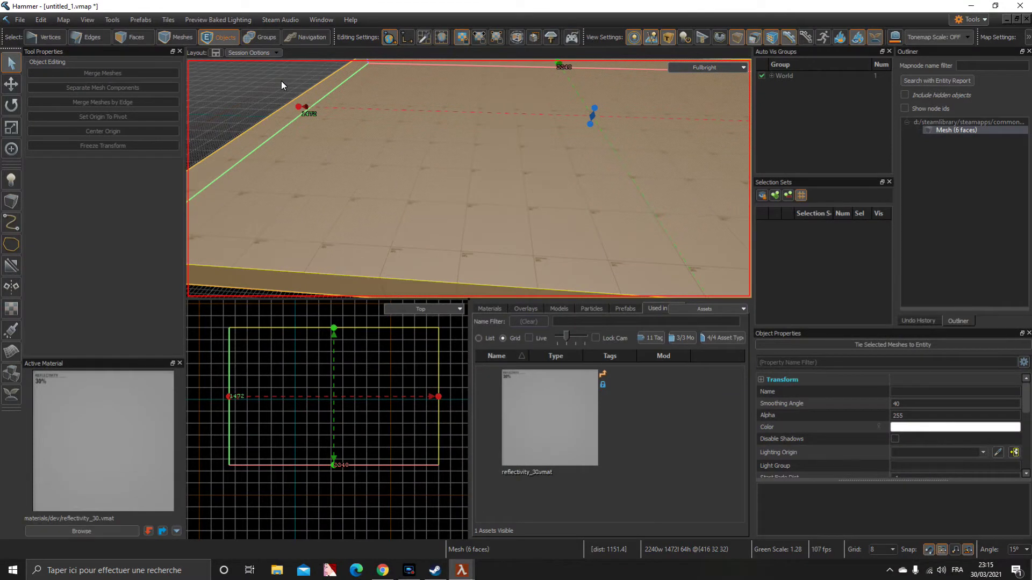
pyautogui.click(263, 84)
pyautogui.moveTo(351, 180); pyautogui.dragTo(357, 173, button='right')
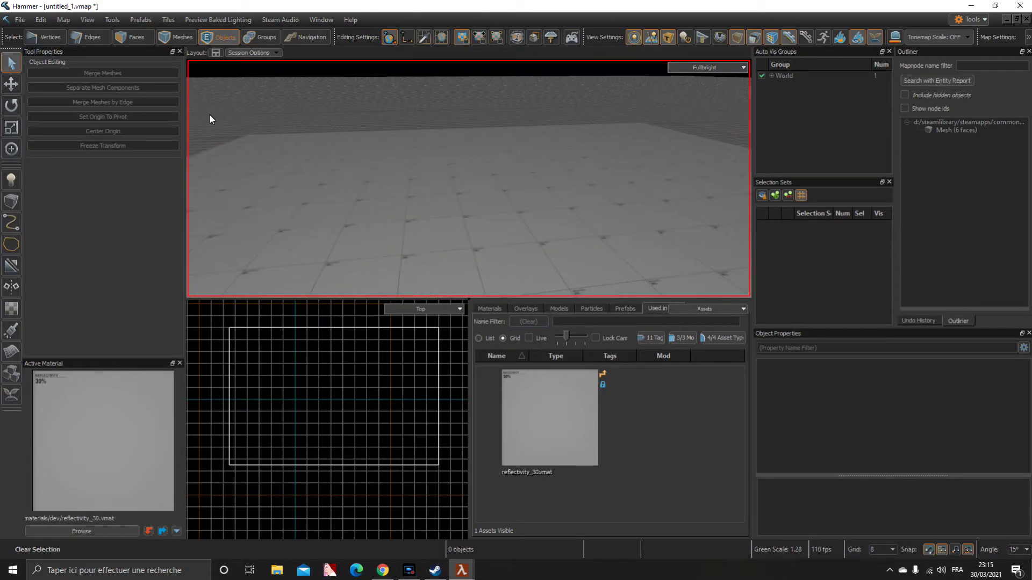
pyautogui.click(16, 180)
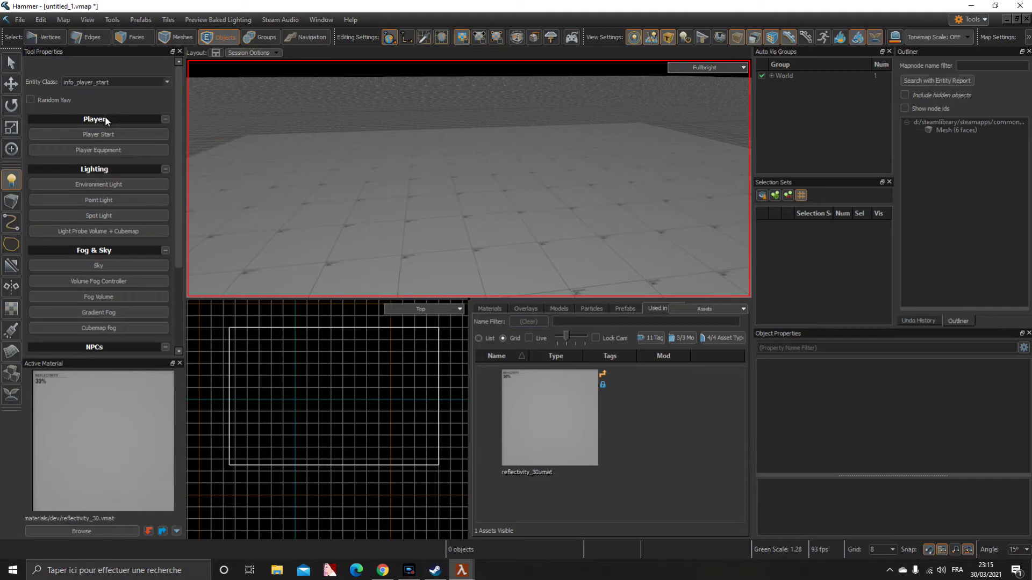
pyautogui.click(126, 82)
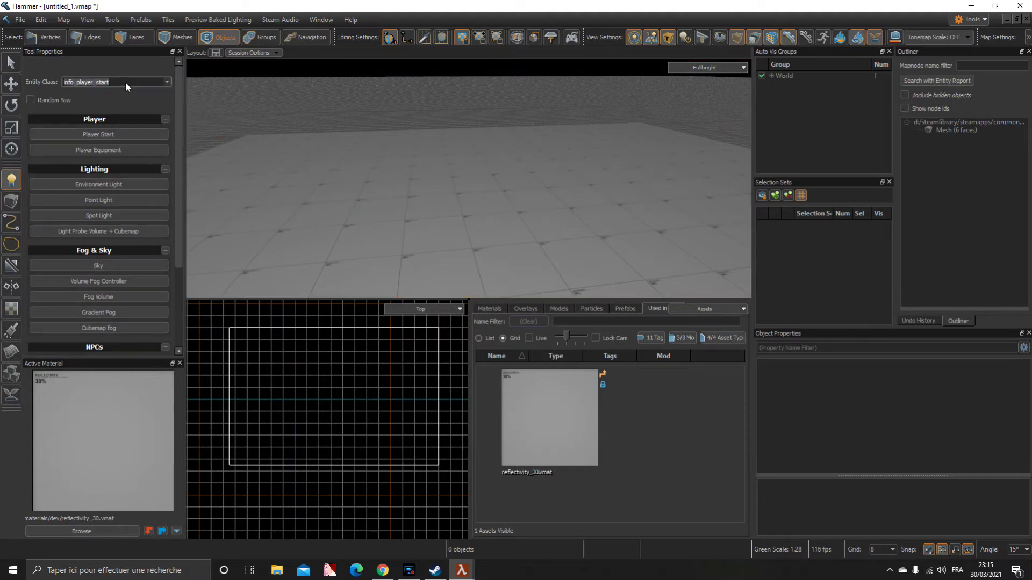
pyautogui.write('en_')
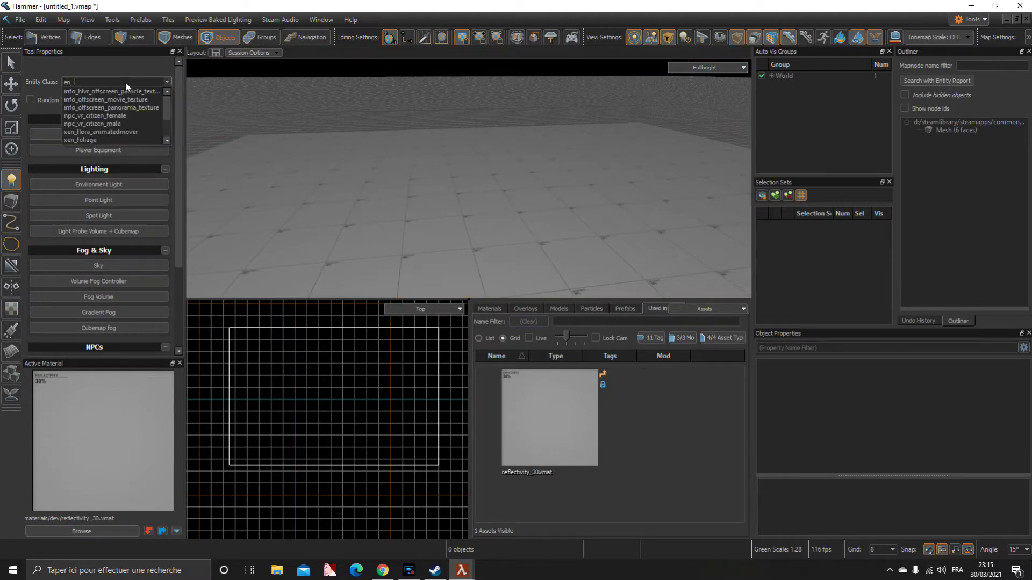
pyautogui.write('sky')
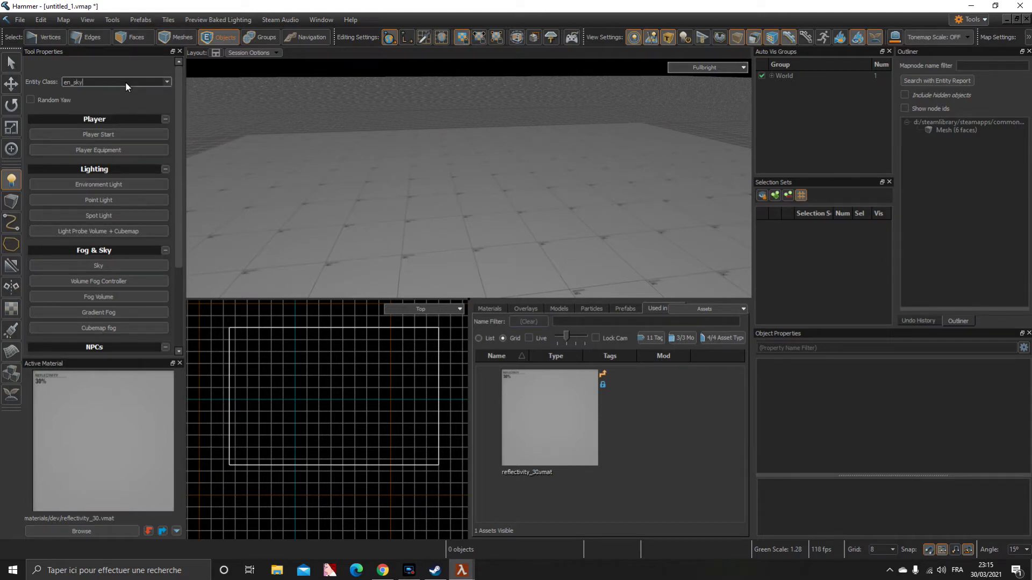
pyautogui.press('Return')
# Set the entity class to env_sky and place the sky entity on the floor near its middle
pyautogui.click(75, 82)
pyautogui.write('v')
pyautogui.press('BackSpace')
pyautogui.write('env')
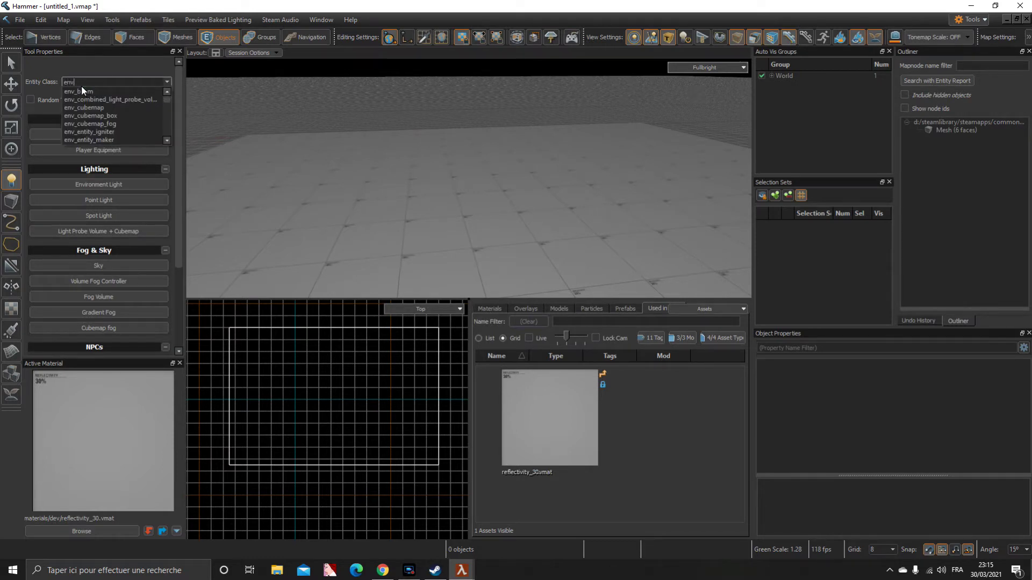
pyautogui.write('_sky')
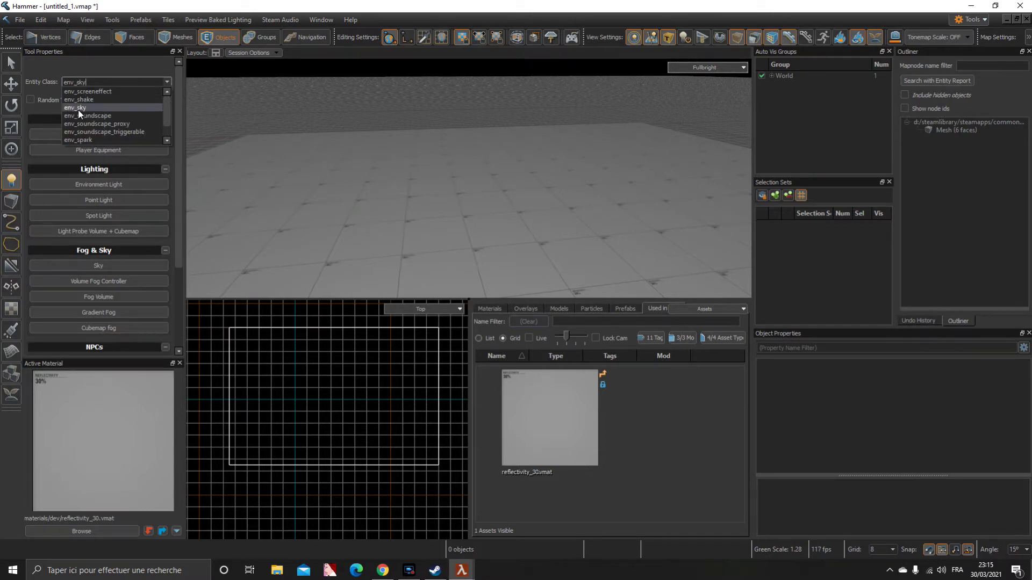
pyautogui.click(76, 108)
pyautogui.click(473, 221)
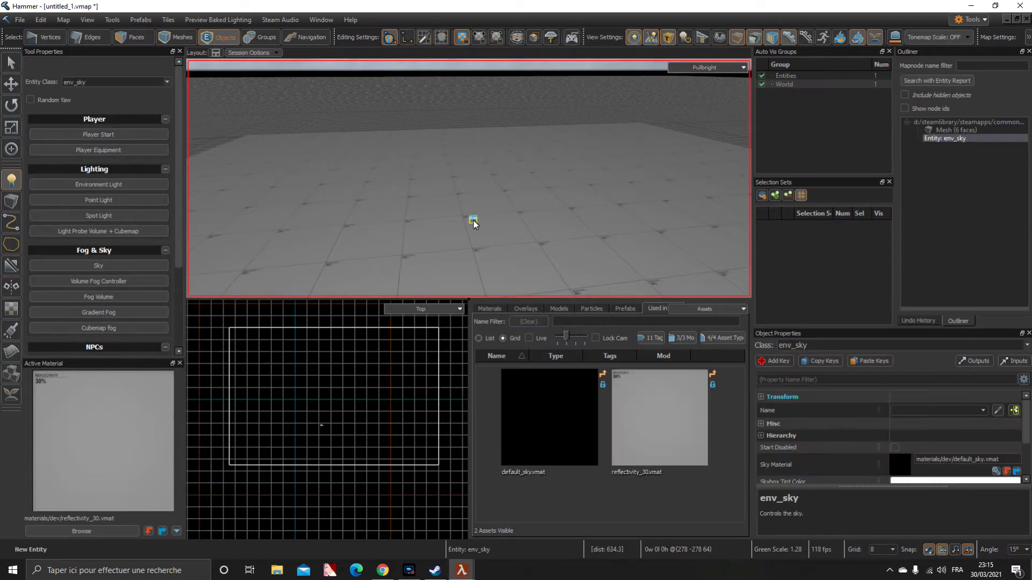
pyautogui.moveTo(485, 222); pyautogui.dragTo(486, 223, button='right')
pyautogui.press('Up')
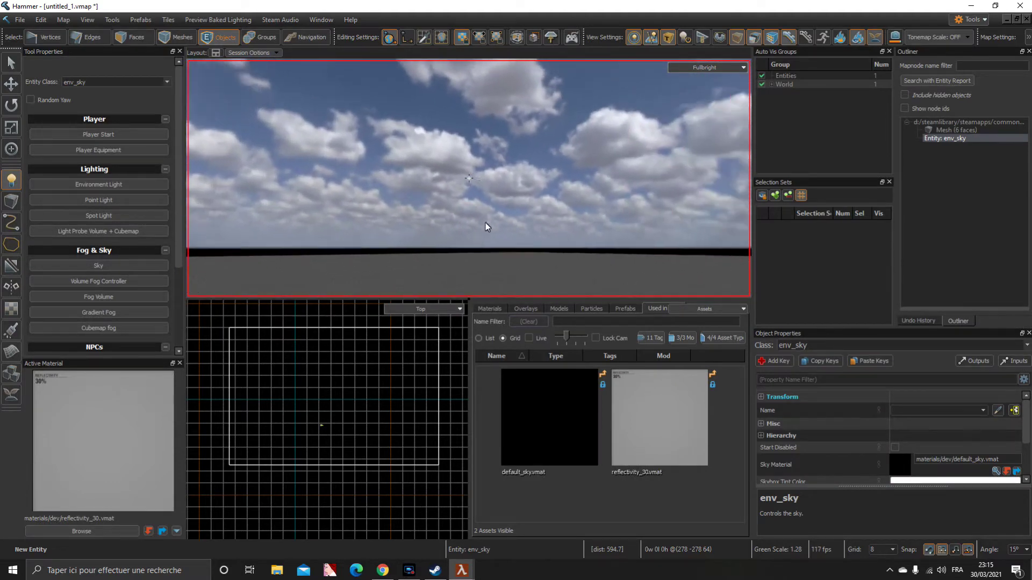
# Inspect the sky overhead and the floor around the sky entity in the 3D view
pyautogui.press('Down')
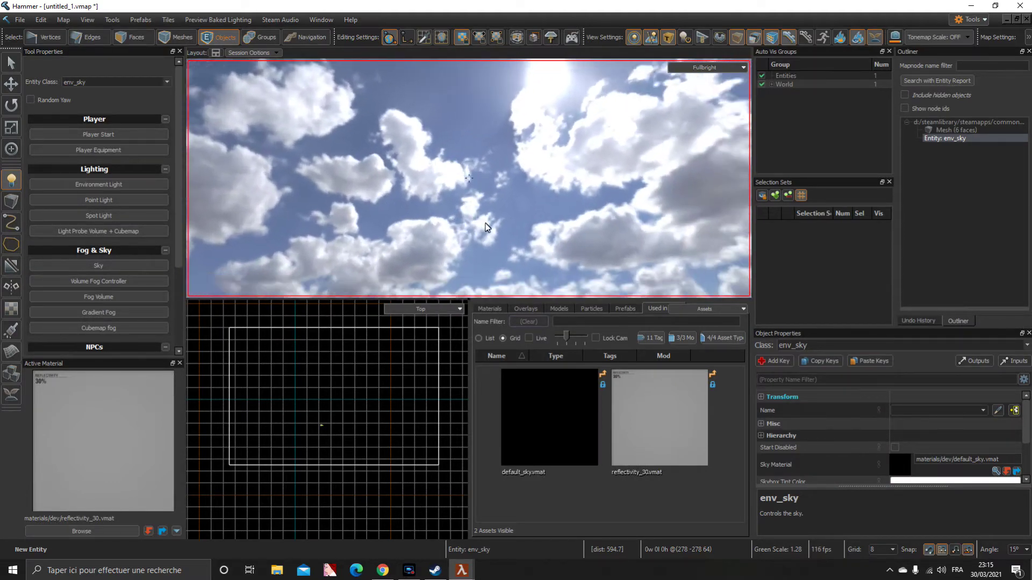
pyautogui.moveTo(485, 223); pyautogui.dragTo(486, 223, button='right')
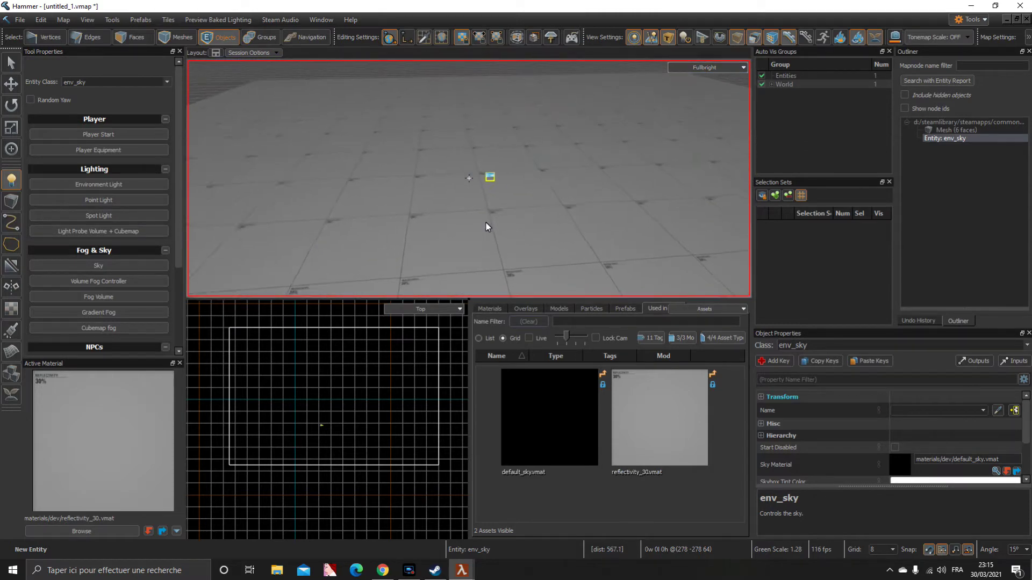
pyautogui.scroll(6, 485, 222)
pyautogui.scroll(-6, 485, 222)
pyautogui.scroll(-4, 486, 223)
pyautogui.moveTo(485, 224); pyautogui.dragTo(485, 224, button='right')
pyautogui.scroll(4, 485, 224)
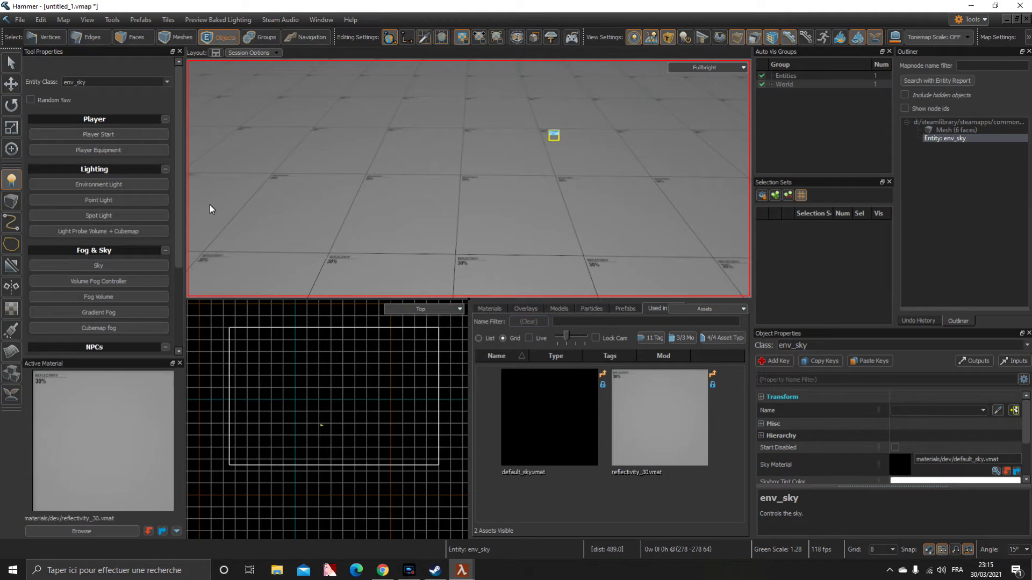
# Place a player start entity on the floor near the sky entity and bring it into close view
pyautogui.click(96, 136)
pyautogui.click(443, 173)
pyautogui.press('w')
pyautogui.moveTo(449, 163); pyautogui.dragTo(452, 163, button='right')
pyautogui.press('d')
pyautogui.press('w')
pyautogui.press('s')
pyautogui.press('w')
pyautogui.press('w')
pyautogui.press('f')
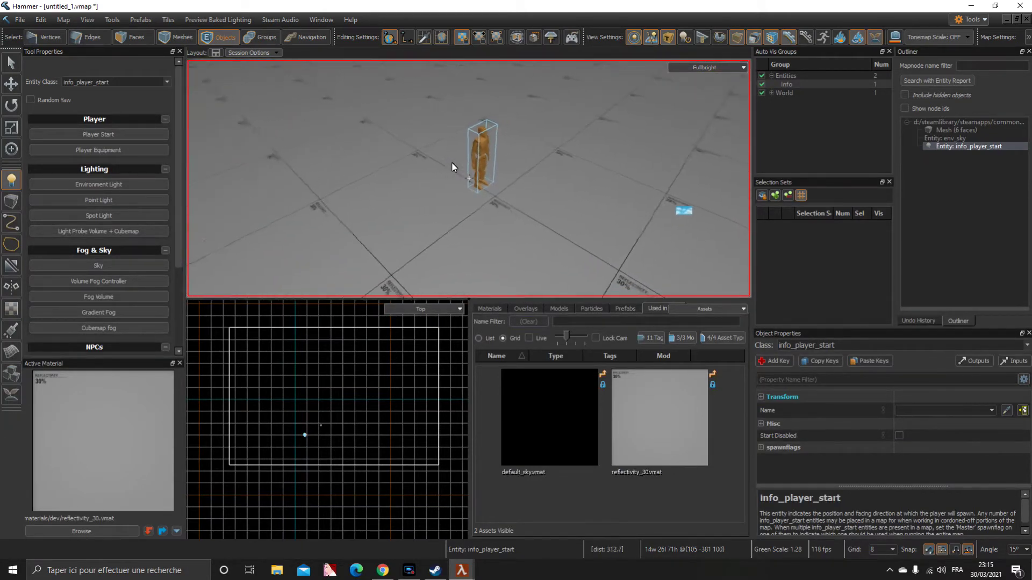
# Add a large tall block behind the player start and a smaller low block adjoining it, completing both as meshes
pyautogui.press('s')
pyautogui.moveTo(451, 167); pyautogui.dragTo(451, 167, button='right')
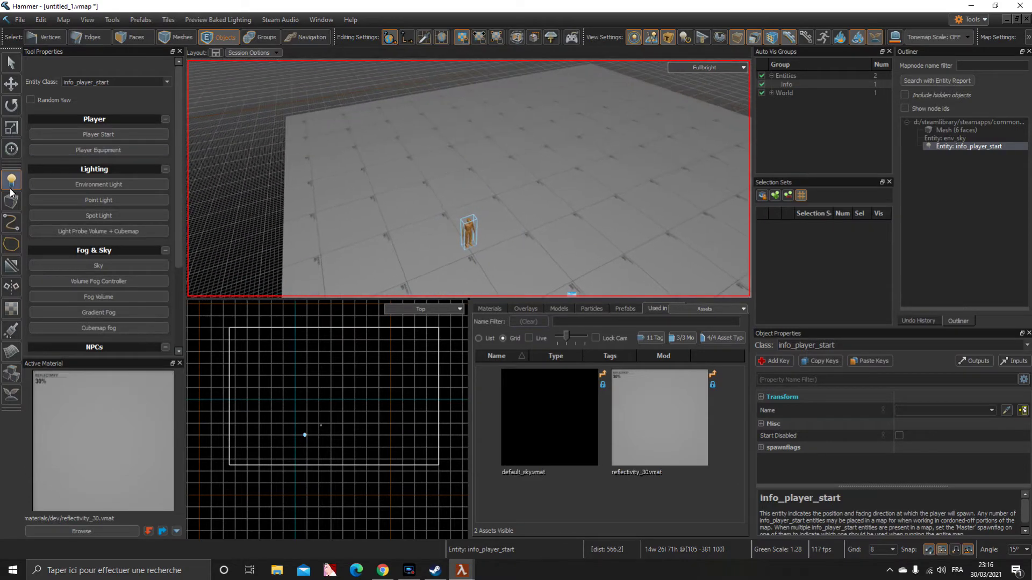
pyautogui.click(11, 201)
pyautogui.moveTo(351, 129); pyautogui.dragTo(510, 138)
pyautogui.moveTo(426, 129); pyautogui.dragTo(424, 94)
pyautogui.press('Return')
pyautogui.moveTo(340, 182); pyautogui.dragTo(387, 173)
pyautogui.press('Return')
# Add a flat slab about 160 wide, 256 long and 8 high beside the two blocks and complete it as a mesh
pyautogui.moveTo(456, 182); pyautogui.dragTo(575, 184)
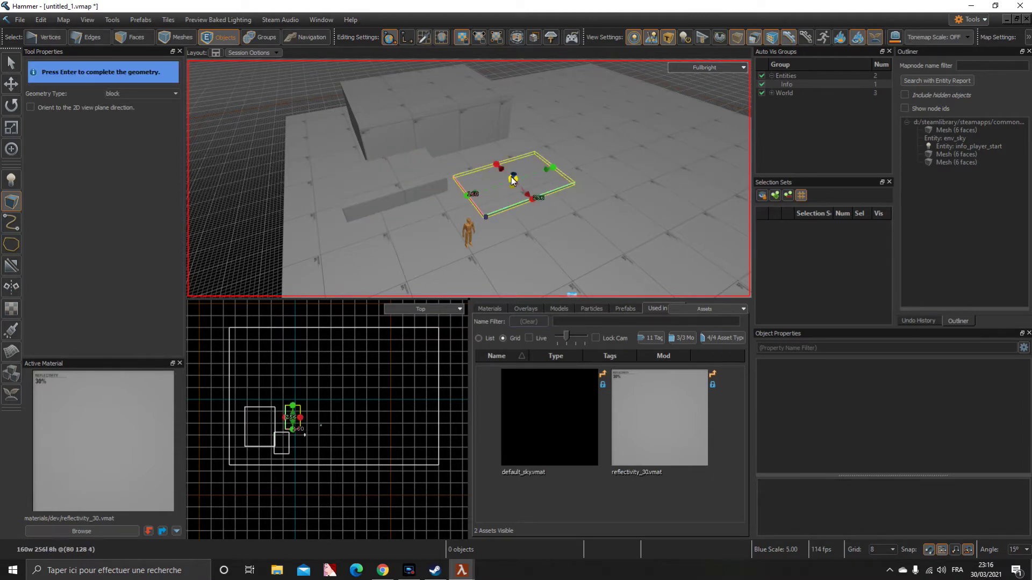
pyautogui.moveTo(512, 179)
pyautogui.mouseDown()
pyautogui.moveTo(516, 172)
pyautogui.moveTo(516, 181)
pyautogui.mouseUp()
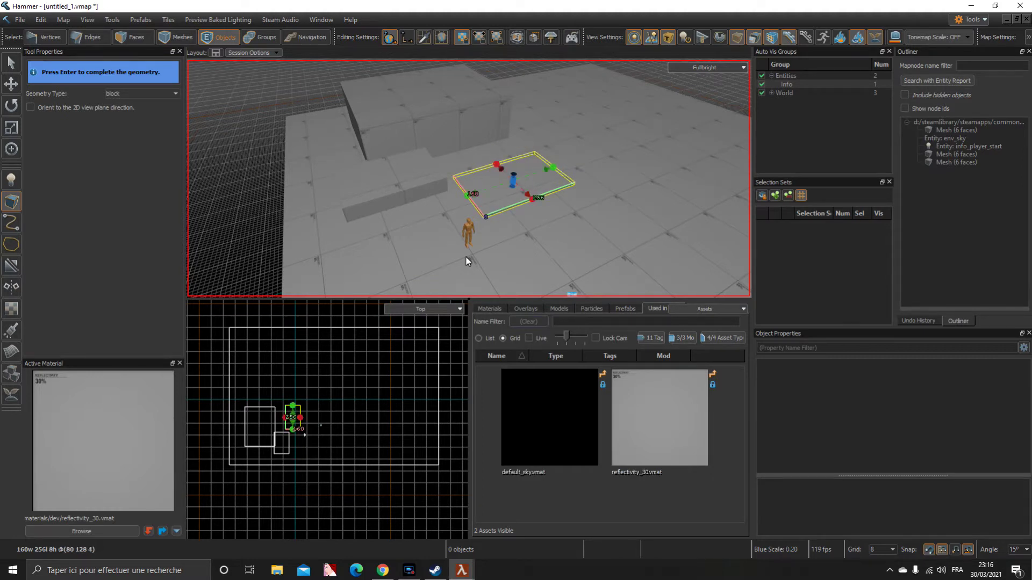
pyautogui.click(437, 311)
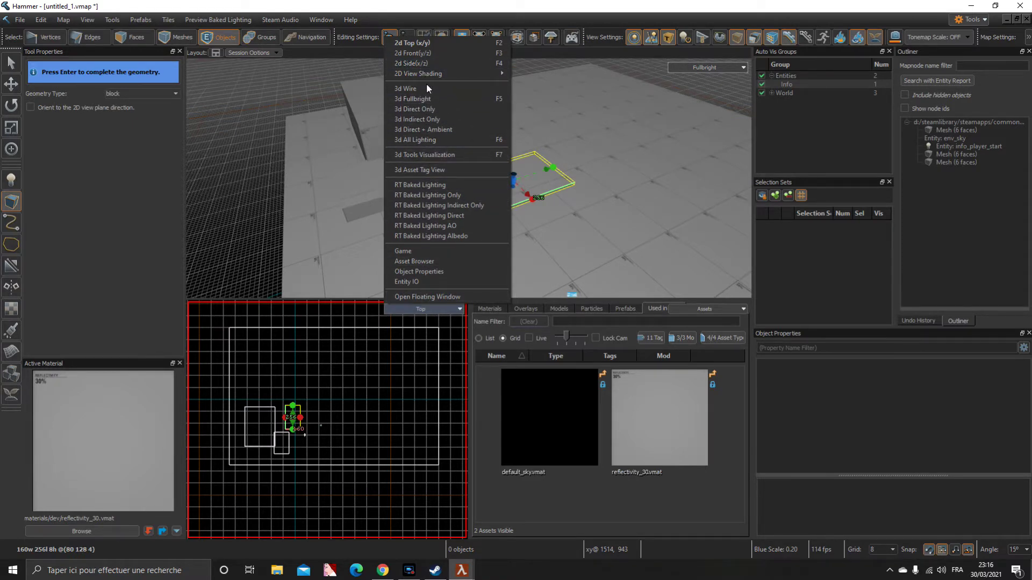
pyautogui.click(391, 367)
pyautogui.press('Return')
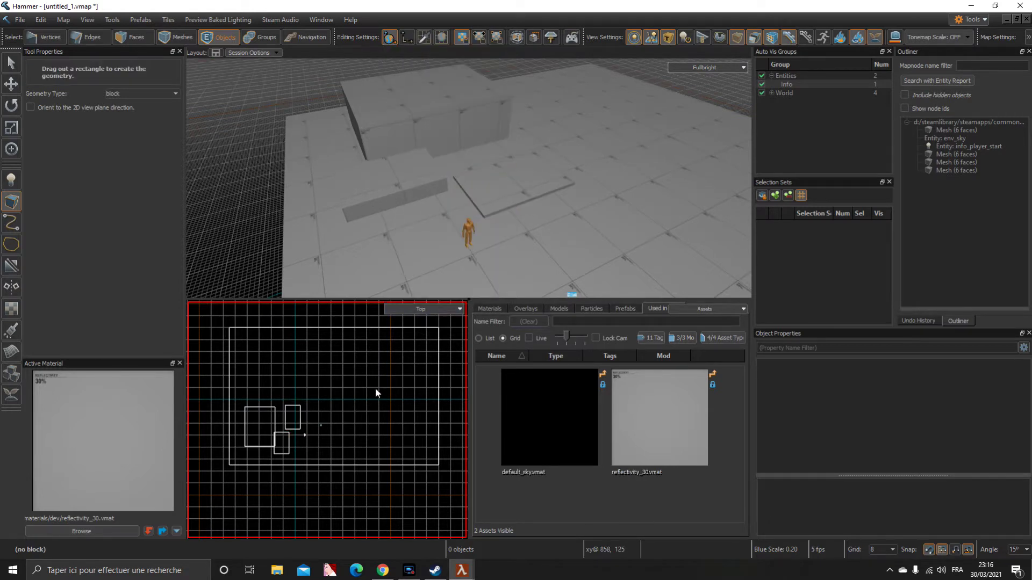
# Place the construction_ramp_a model from the asset library on the floor near the flat slab
pyautogui.moveTo(373, 349); pyautogui.dragTo(392, 294, button='middle')
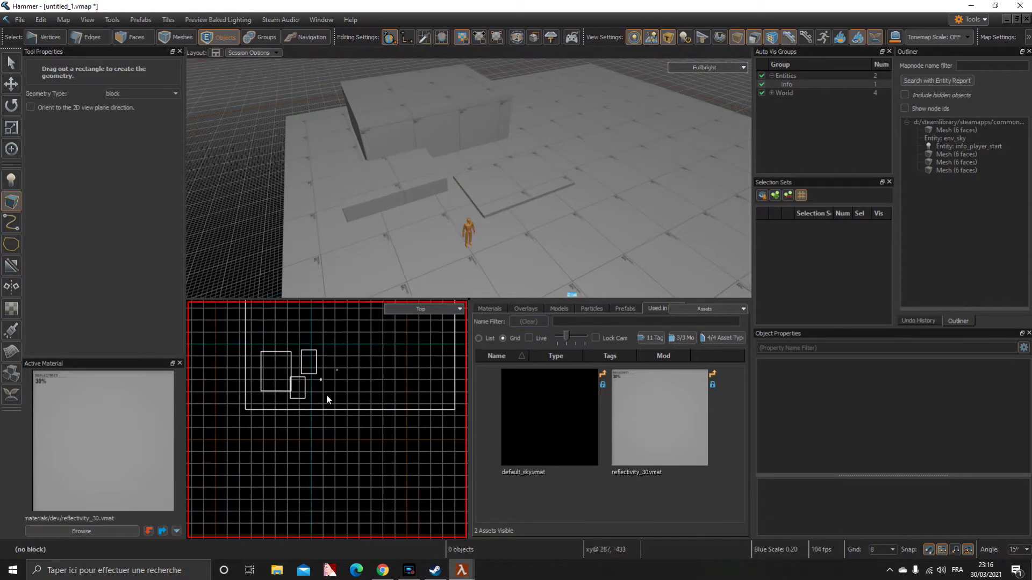
pyautogui.scroll(2, 335, 389)
pyautogui.moveTo(412, 173); pyautogui.dragTo(392, 199, button='right')
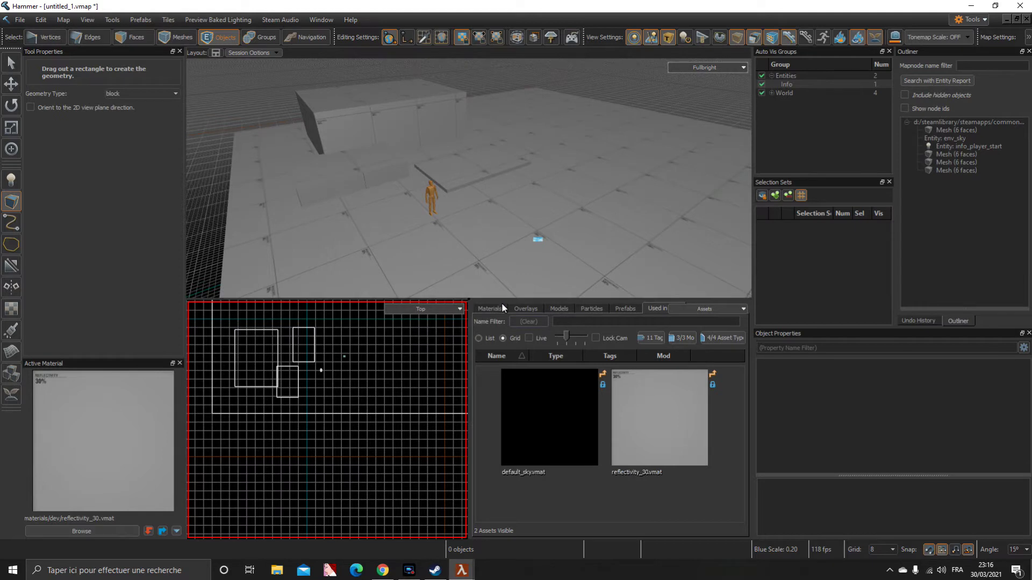
pyautogui.click(559, 309)
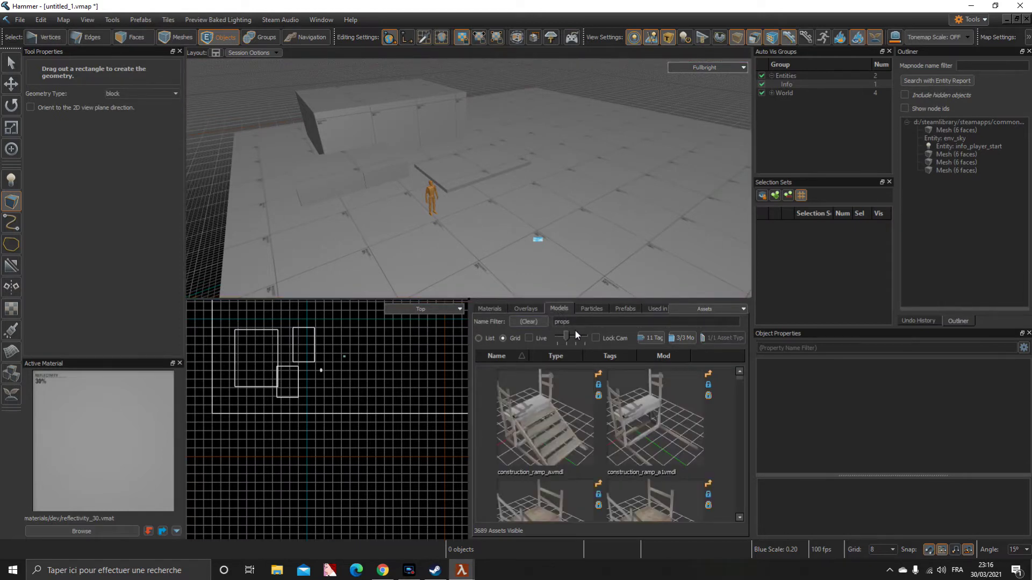
pyautogui.moveTo(535, 379); pyautogui.dragTo(532, 199)
# Rotate the construction ramp prop a quarter turn horizontally and return to the selection tool
pyautogui.moveTo(555, 212); pyautogui.dragTo(286, 188, button='right')
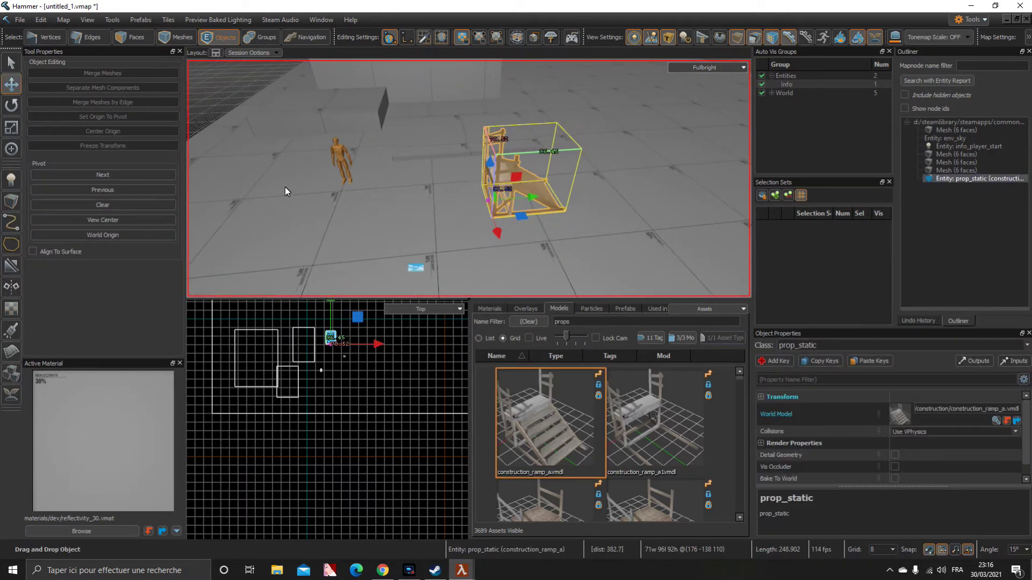
pyautogui.click(12, 104)
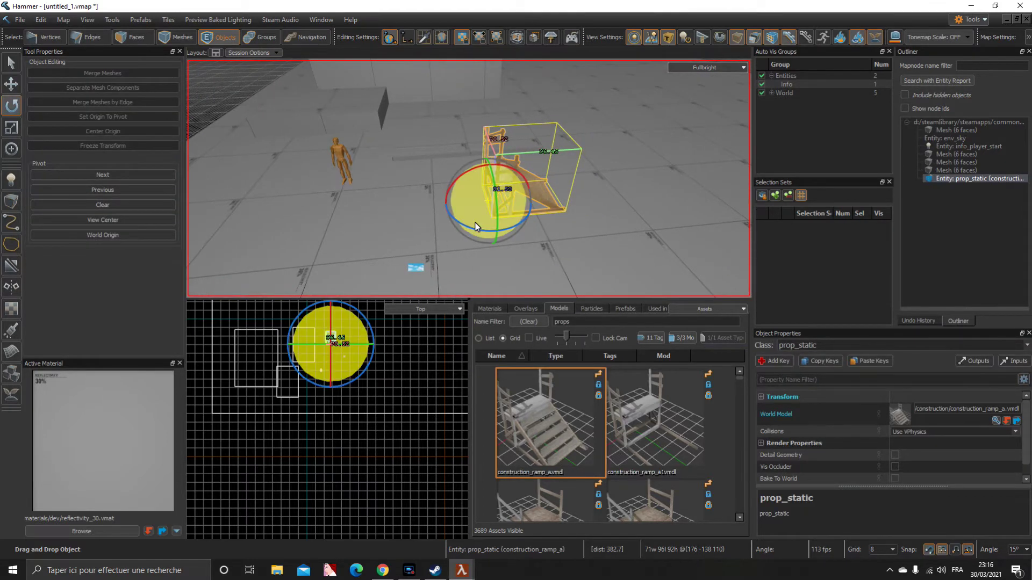
pyautogui.moveTo(475, 227); pyautogui.dragTo(649, 224)
pyautogui.click(11, 62)
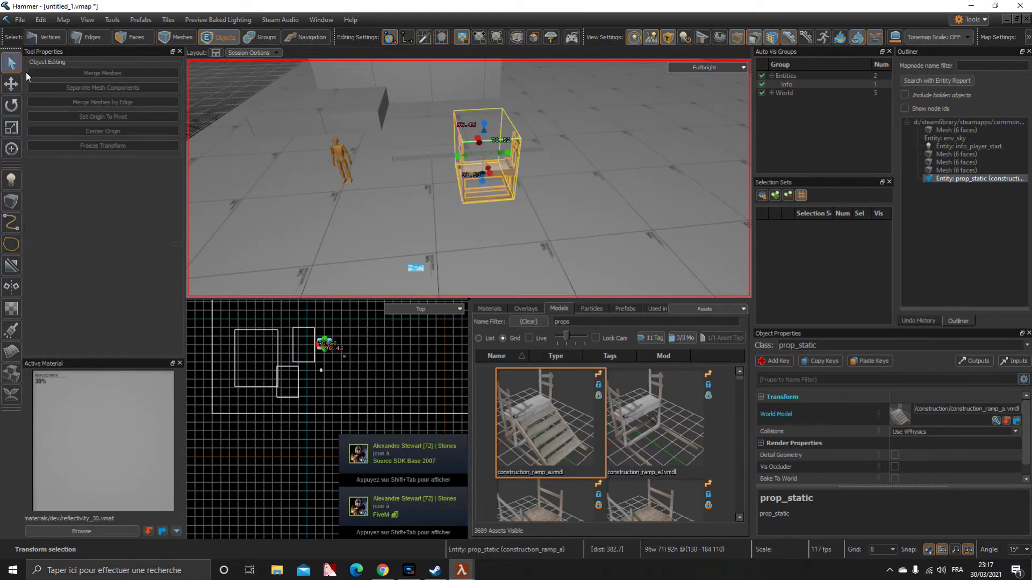
# Replace the model library's name filter with "bottle"
pyautogui.press('d')
pyautogui.moveTo(586, 324); pyautogui.dragTo(535, 320)
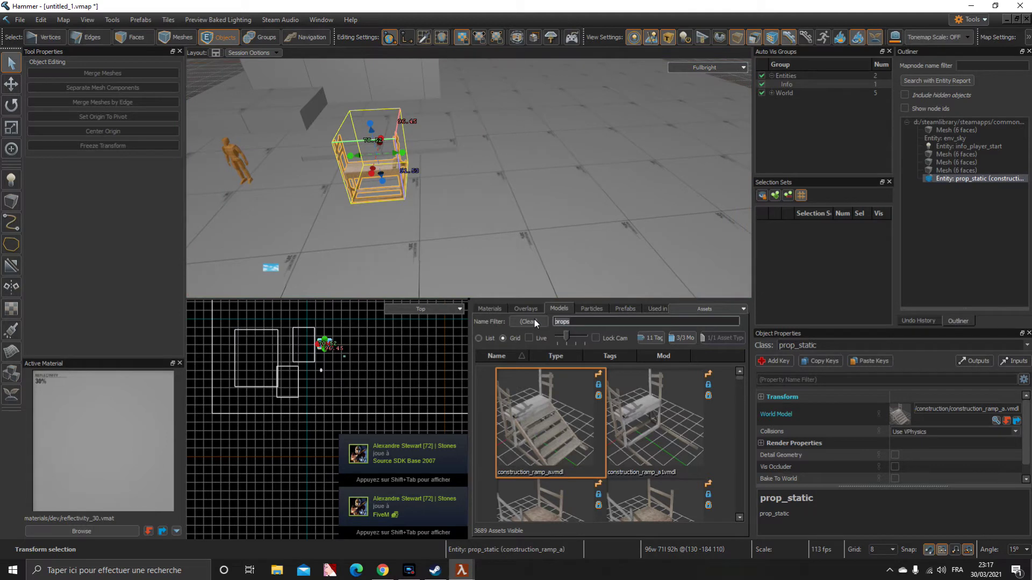
pyautogui.write('bo')
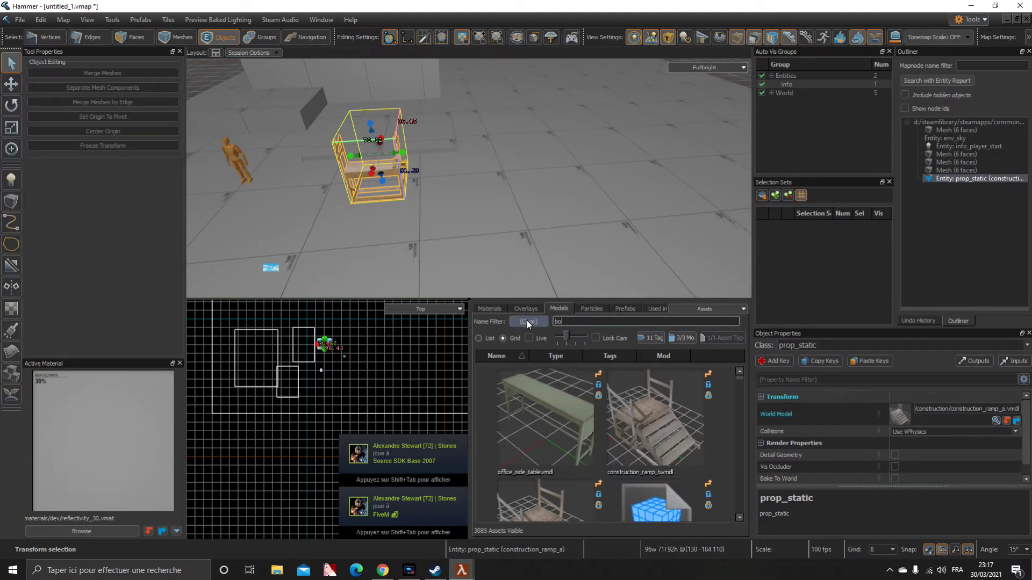
pyautogui.write('o')
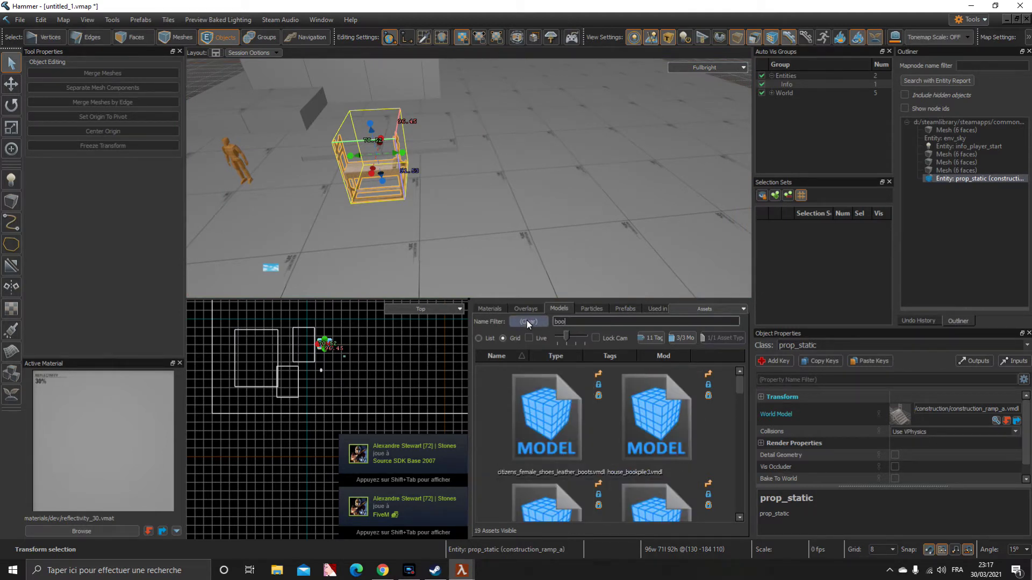
pyautogui.press('BackSpace')
pyautogui.write('t')
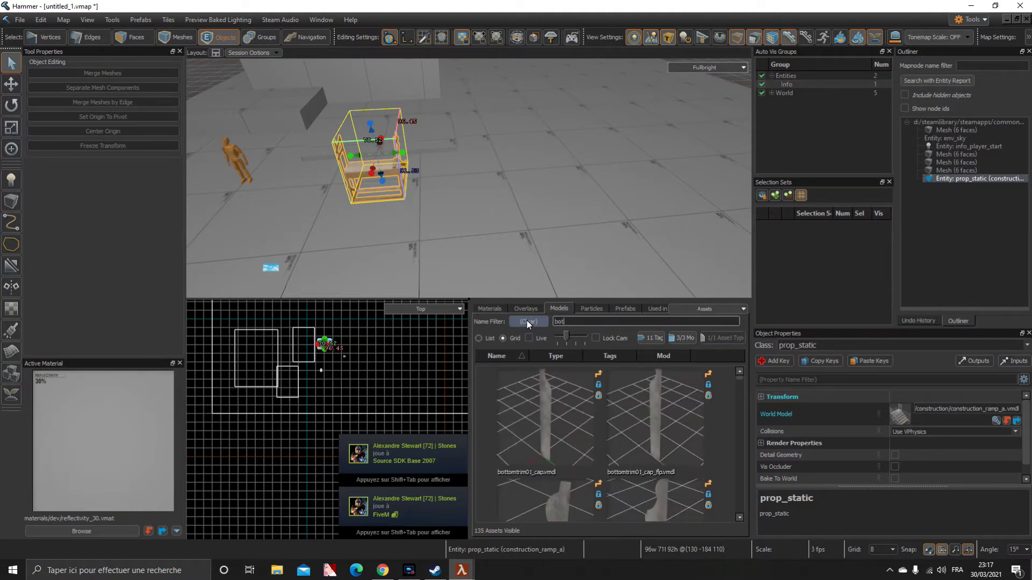
pyautogui.write('tlr')
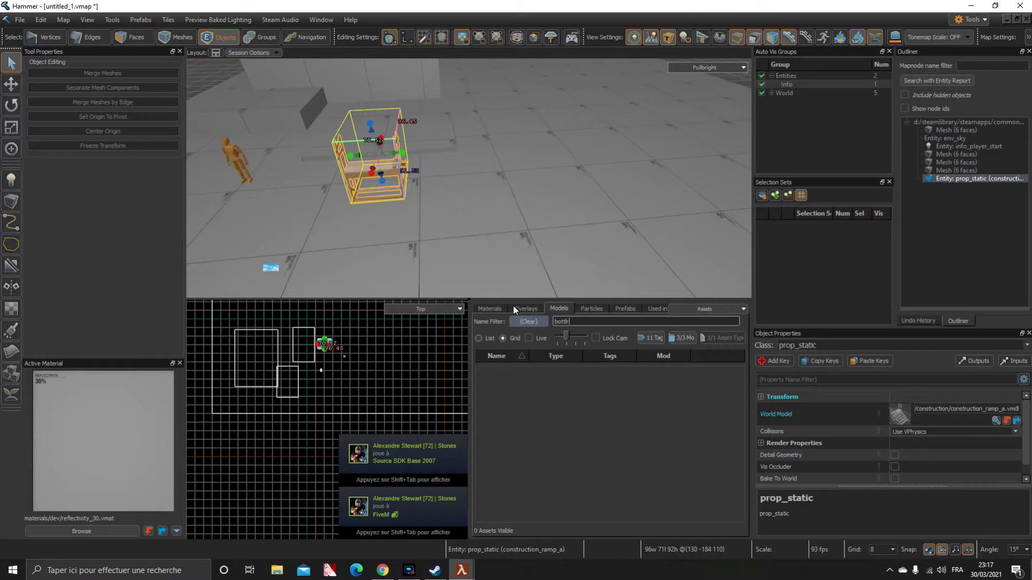
pyautogui.press('BackSpace')
pyautogui.write('e')
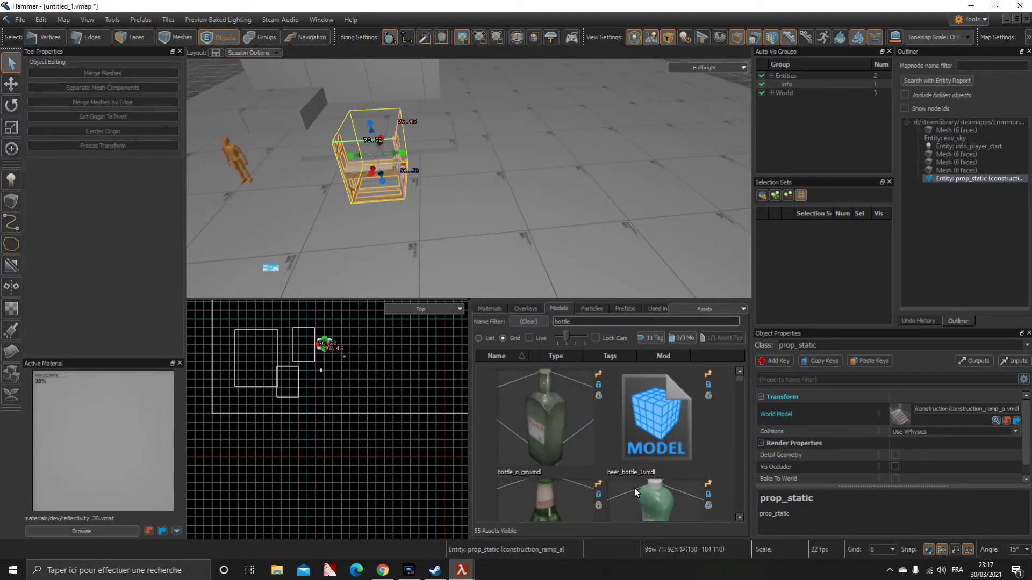
# Place the plastic water bottle plastic_bottle_1 on the open floor away from the ramp and reselect it in close view
pyautogui.scroll(-2, 554, 428)
pyautogui.moveTo(554, 430); pyautogui.dragTo(532, 247)
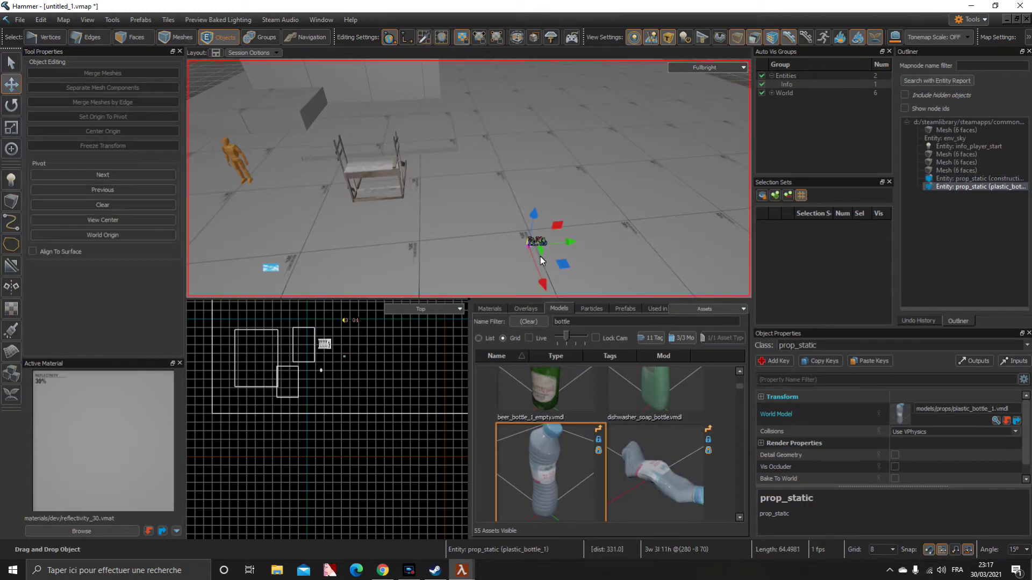
pyautogui.scroll(1, 427, 212)
pyautogui.rightClick(427, 211)
pyautogui.click(451, 181)
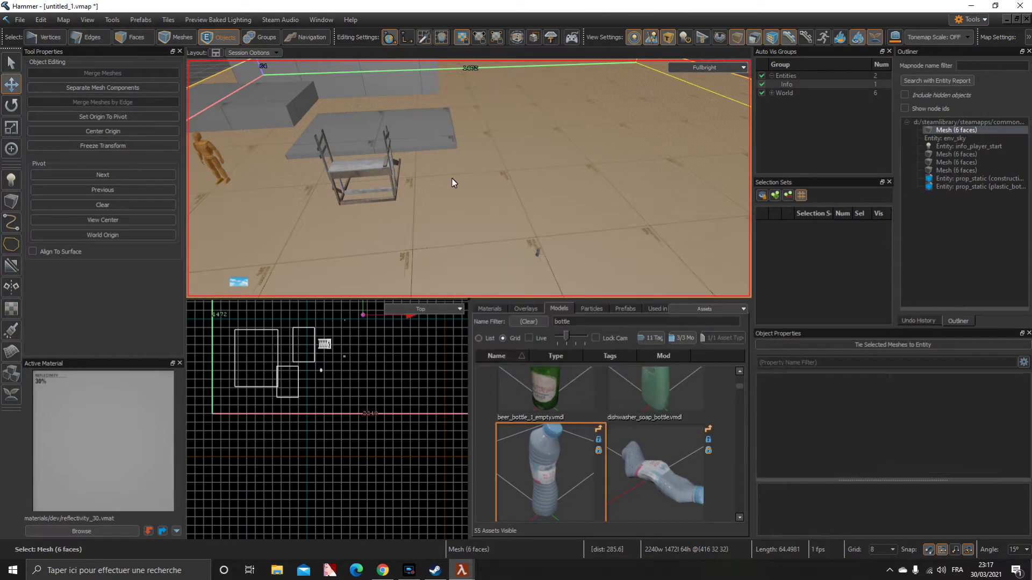
pyautogui.press('w')
pyautogui.moveTo(468, 194); pyautogui.dragTo(467, 195, button='right')
pyautogui.click(440, 175)
pyautogui.scroll(-3, 440, 175)
pyautogui.moveTo(464, 156); pyautogui.dragTo(464, 154)
pyautogui.scroll(5, 482, 205)
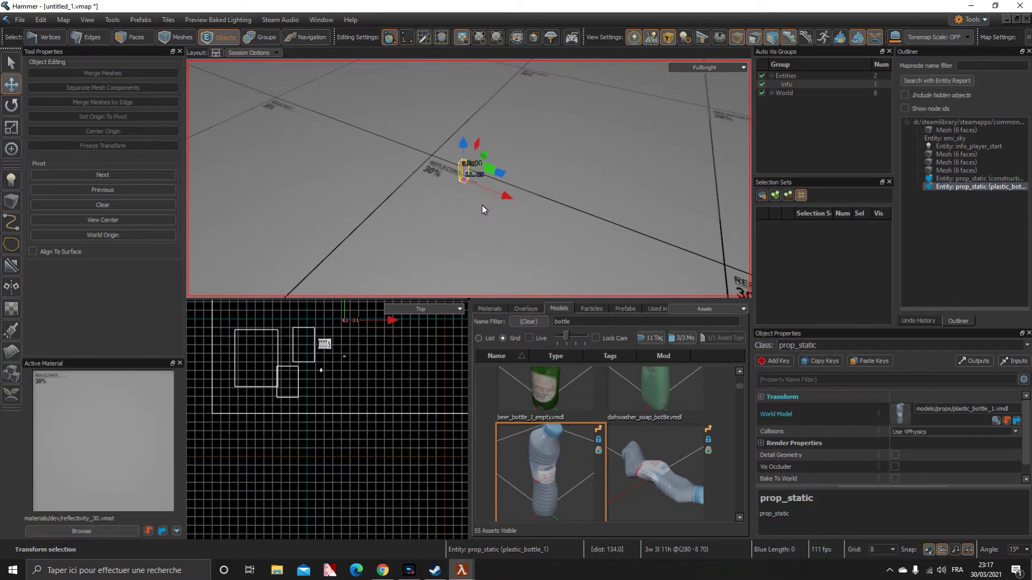
# Place the beer_bottle_1_empty and bottle_o_gin models on the floor beside the plastic bottle
pyautogui.moveTo(570, 387); pyautogui.dragTo(515, 149)
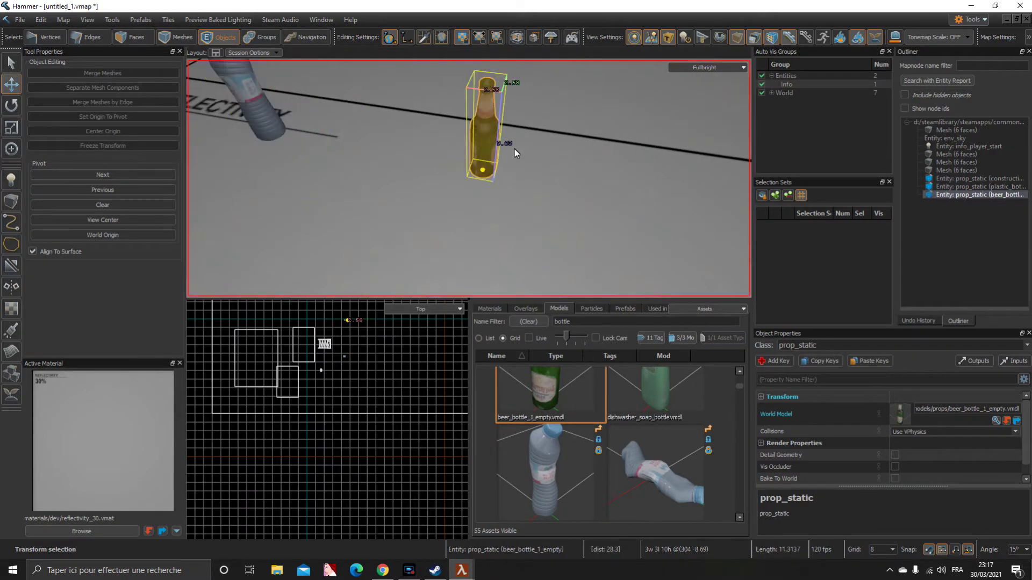
pyautogui.scroll(3, 602, 407)
pyautogui.moveTo(569, 421); pyautogui.dragTo(662, 162)
# Find the wooden bottle crate wood_crate003_bottle in the library and place it on the floor in front of the three bottles
pyautogui.scroll(-3, 629, 433)
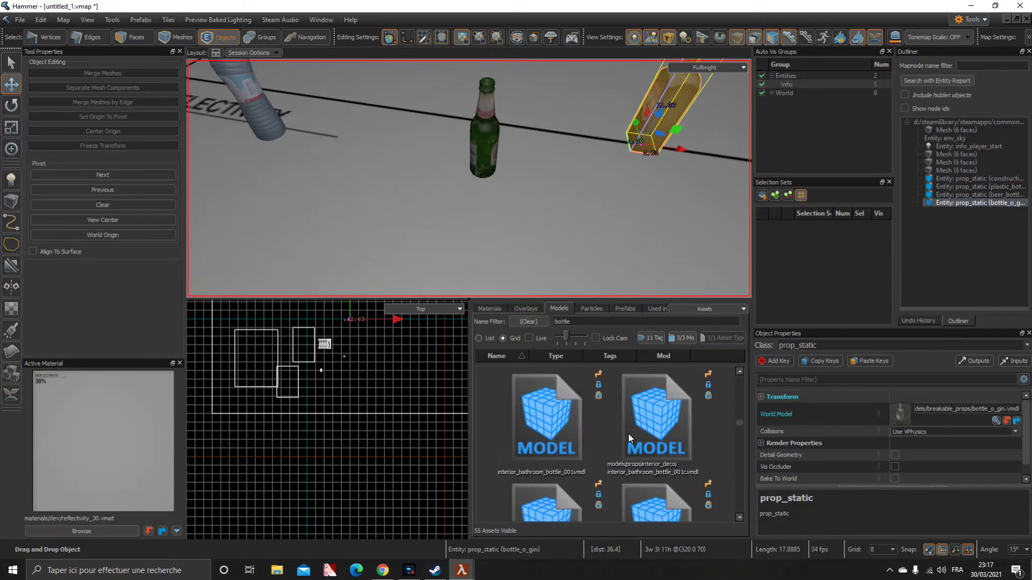
pyautogui.scroll(2, 590, 431)
pyautogui.moveTo(558, 320); pyautogui.dragTo(568, 322)
pyautogui.moveTo(541, 504); pyautogui.dragTo(497, 111)
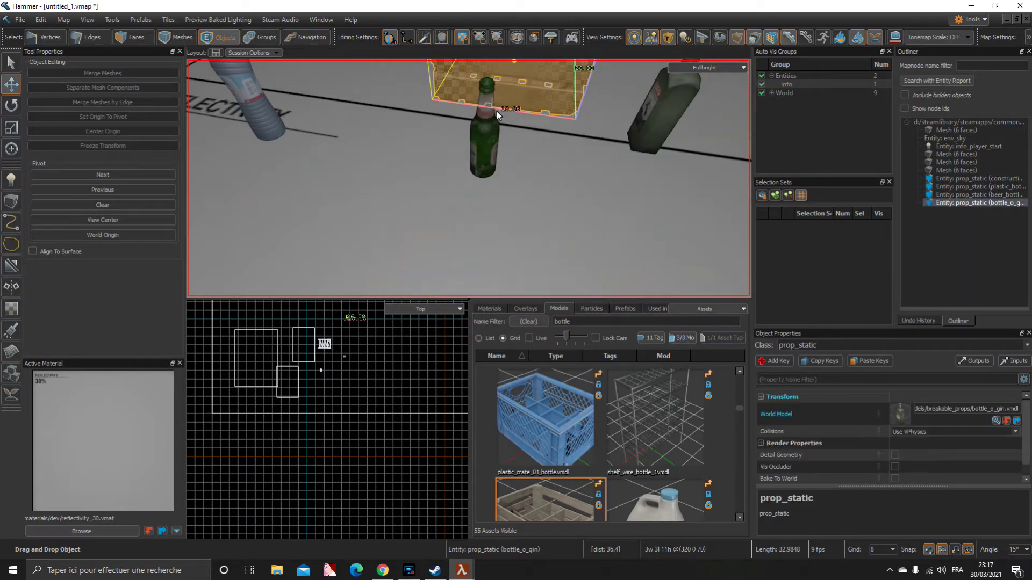
pyautogui.press('Escape')
pyautogui.scroll(-3, 506, 134)
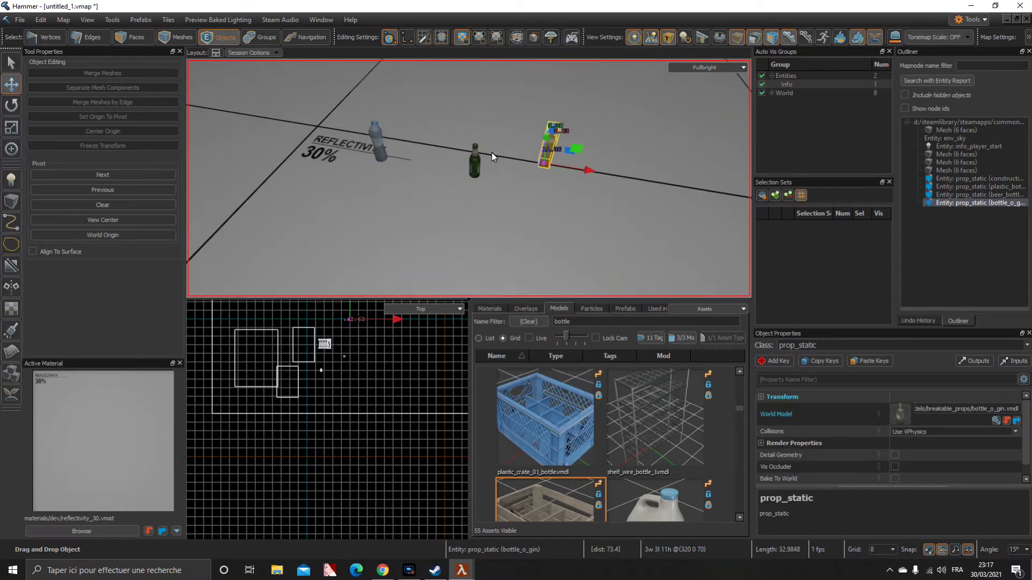
pyautogui.moveTo(479, 164); pyautogui.dragTo(480, 168, button='right')
pyautogui.press('s')
pyautogui.press('w')
pyautogui.click(484, 176)
pyautogui.moveTo(544, 490); pyautogui.dragTo(517, 263)
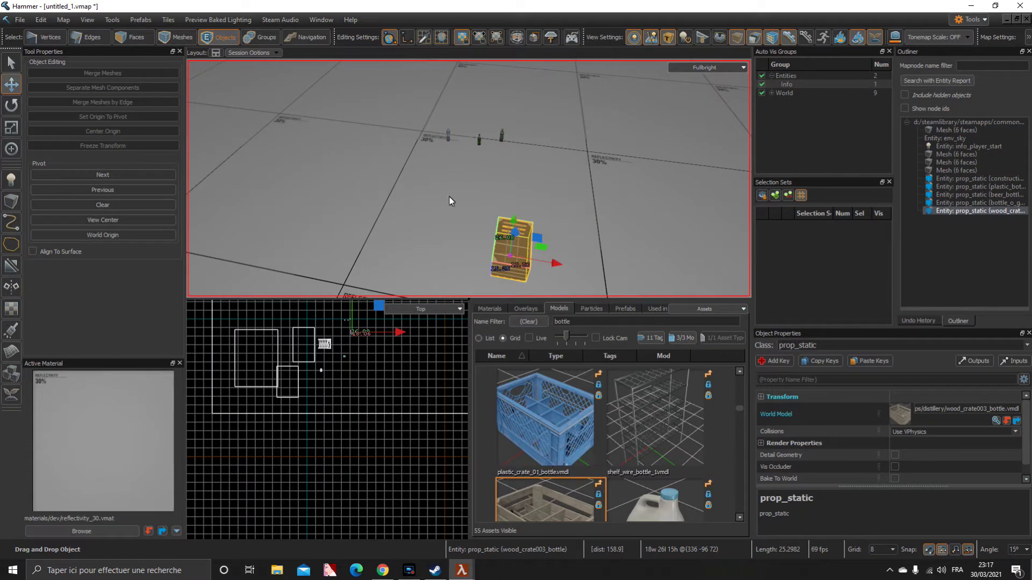
# Place another bottle_o_gin and three beer_bottle_1 models on the floor around the wooden crate
pyautogui.scroll(-3, 586, 406)
pyautogui.moveTo(589, 438); pyautogui.dragTo(436, 247)
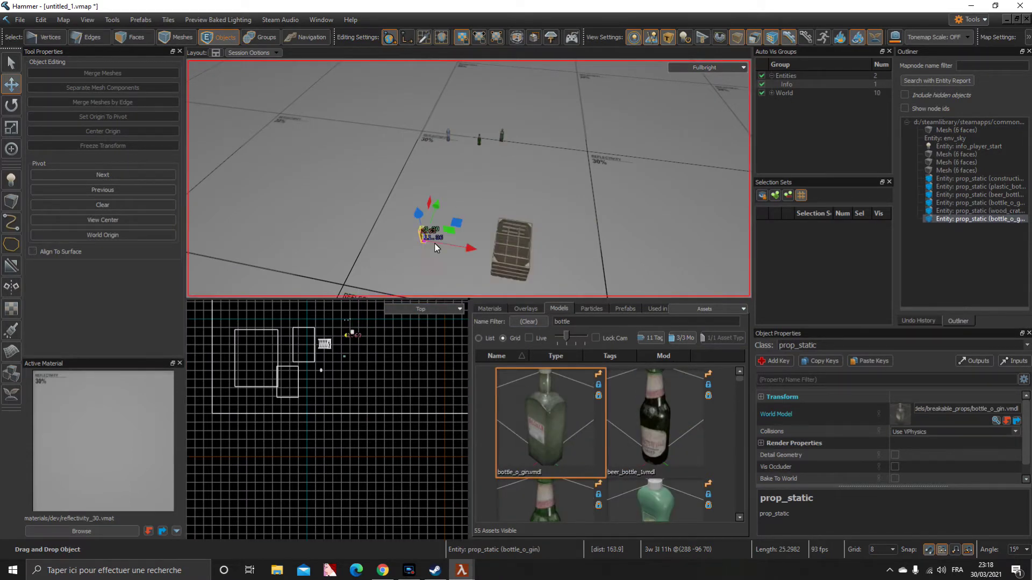
pyautogui.moveTo(646, 415); pyautogui.dragTo(463, 210)
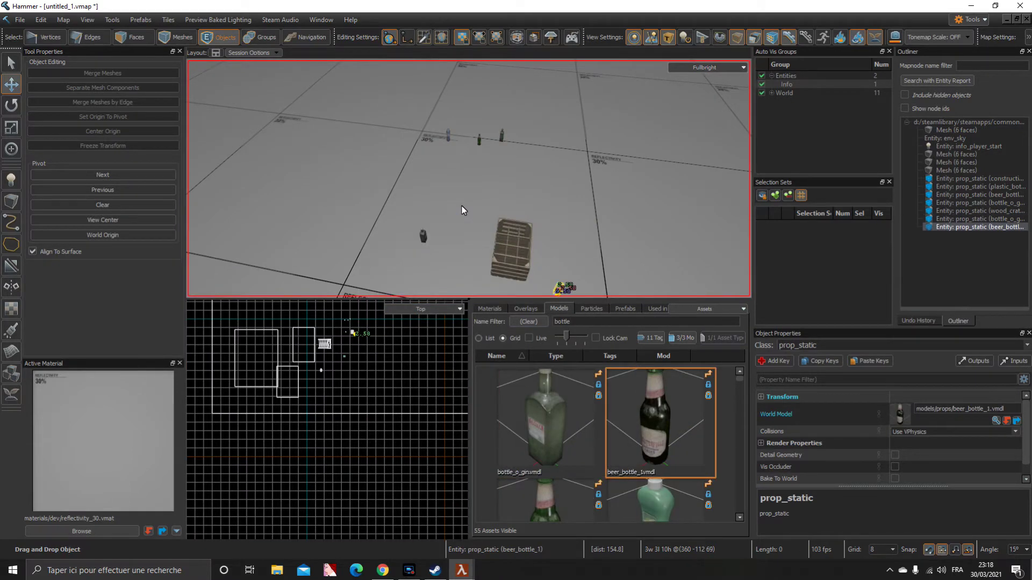
pyautogui.moveTo(683, 447); pyautogui.dragTo(617, 243)
pyautogui.press('f')
pyautogui.moveTo(547, 261); pyautogui.dragTo(546, 262, button='right')
pyautogui.press('w')
pyautogui.press('s')
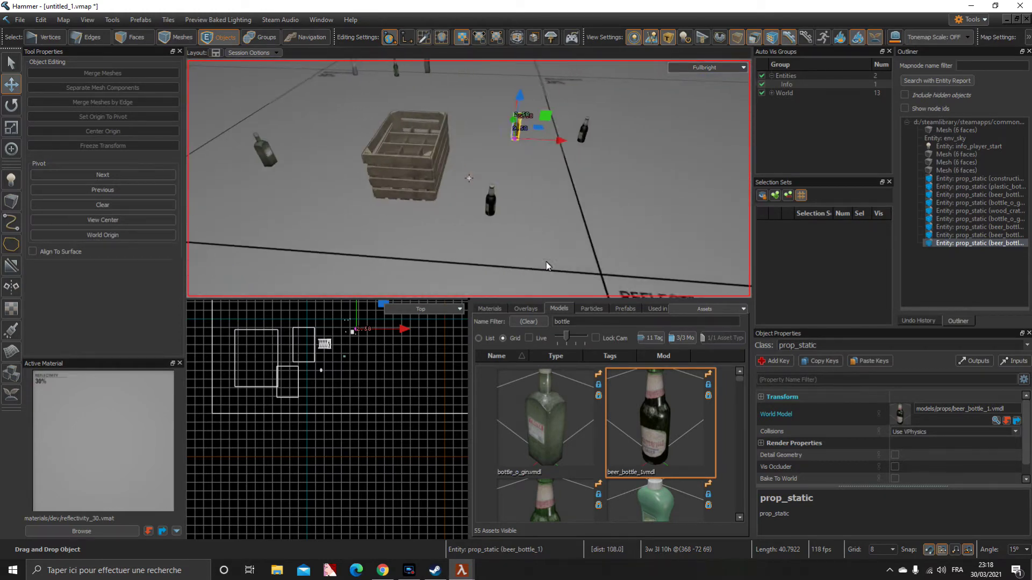
# Find the oldstyle_table_1 model by filtering the library for "table" and place it on the open floor away from the crate and bottles
pyautogui.scroll(-3, 546, 262)
pyautogui.moveTo(586, 322); pyautogui.dragTo(440, 342)
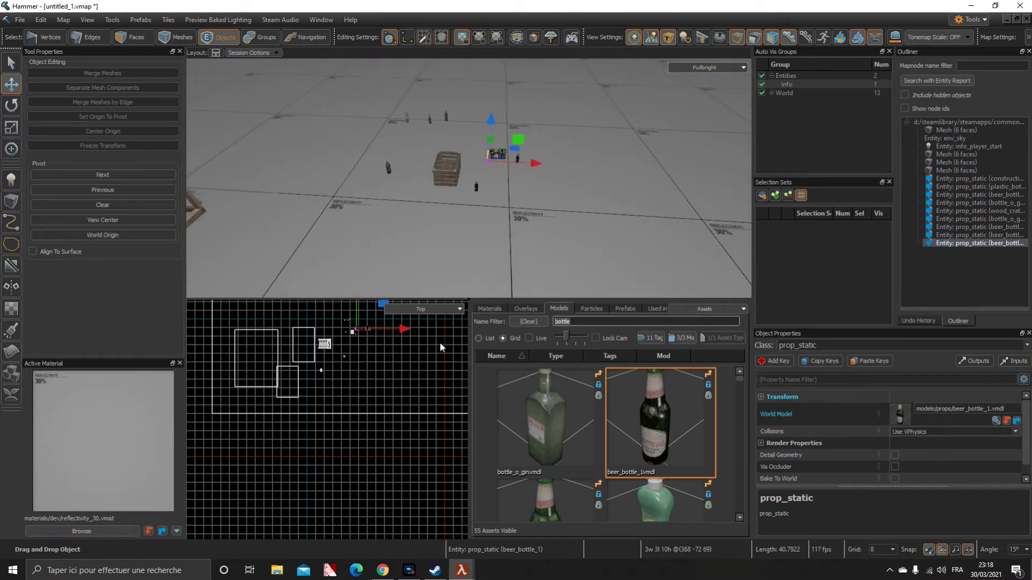
pyautogui.write('table')
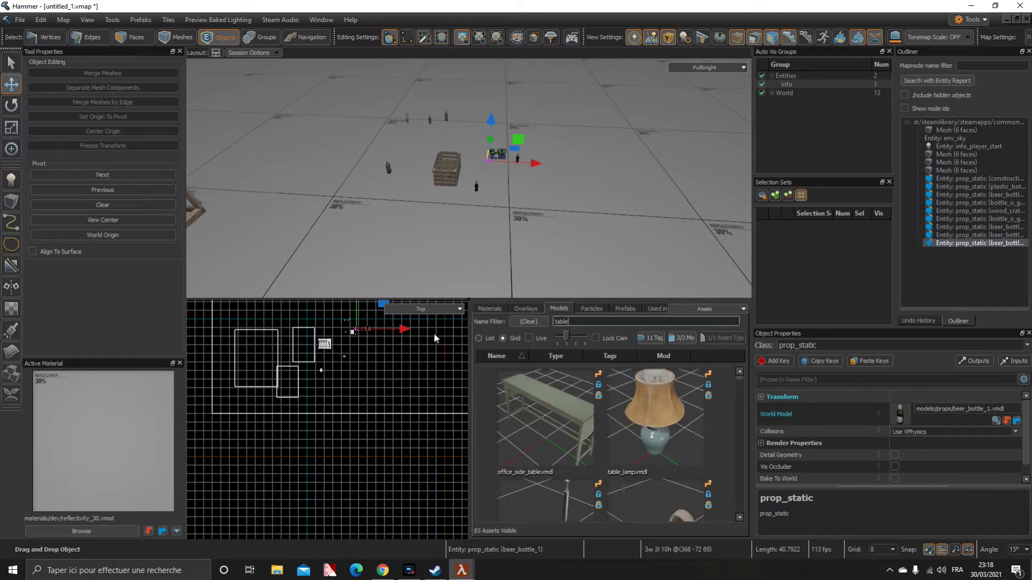
pyautogui.scroll(-3, 572, 434)
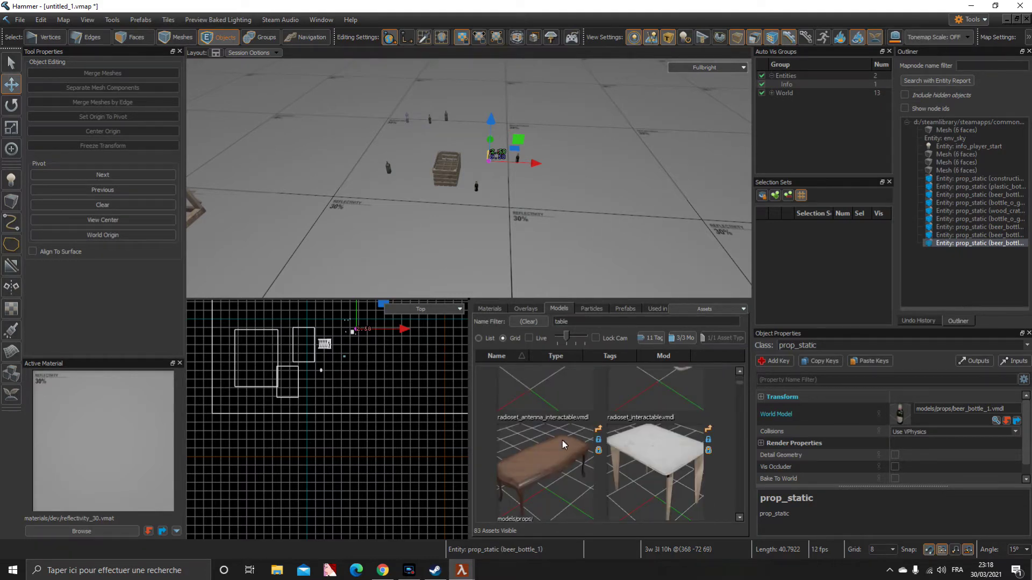
pyautogui.scroll(-2, 591, 463)
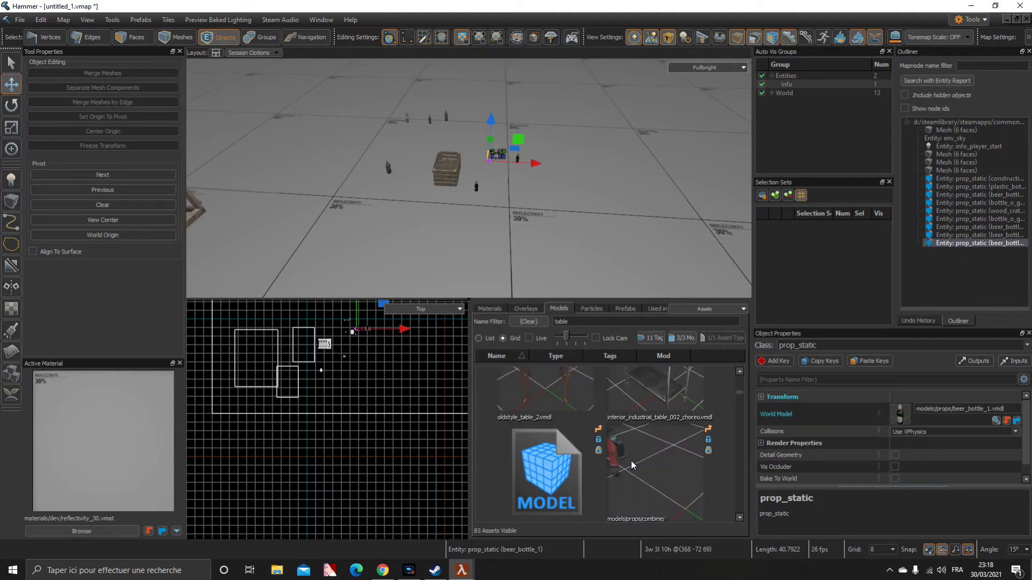
pyautogui.scroll(2, 617, 468)
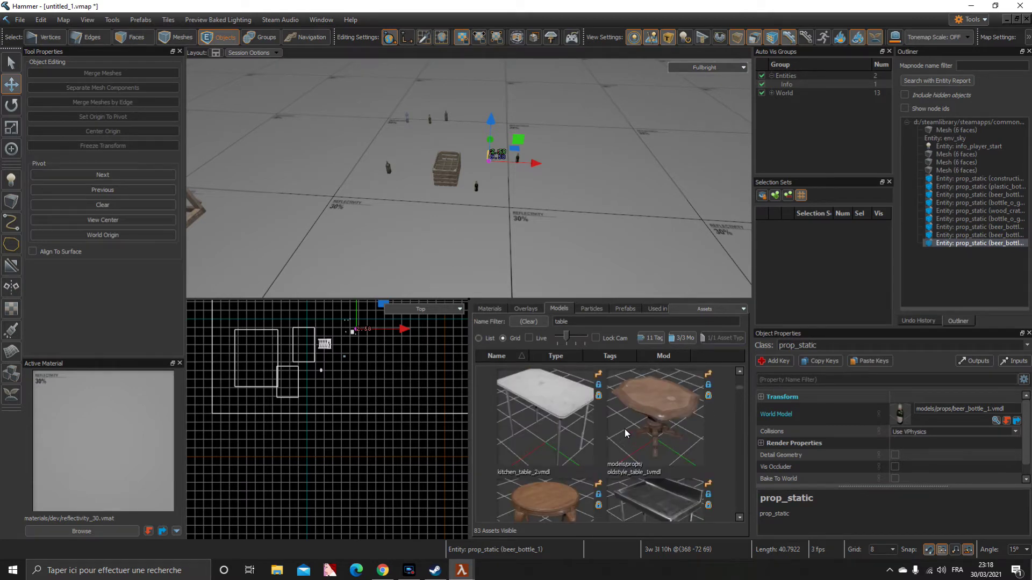
pyautogui.moveTo(653, 226)
pyautogui.mouseDown()
pyautogui.moveTo(652, 215)
pyautogui.moveTo(649, 226)
pyautogui.mouseUp()
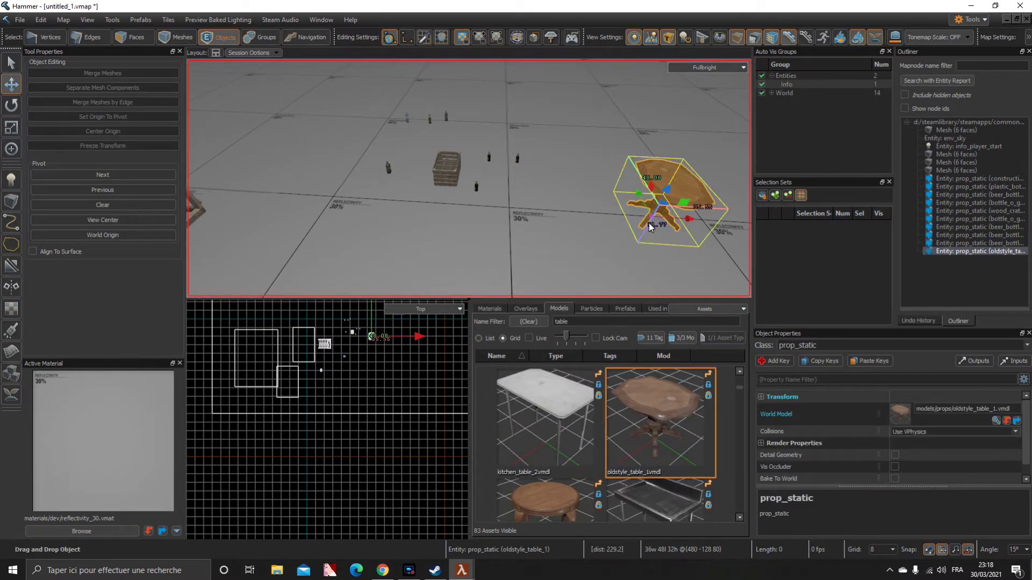
pyautogui.moveTo(633, 266); pyautogui.dragTo(633, 262, button='right')
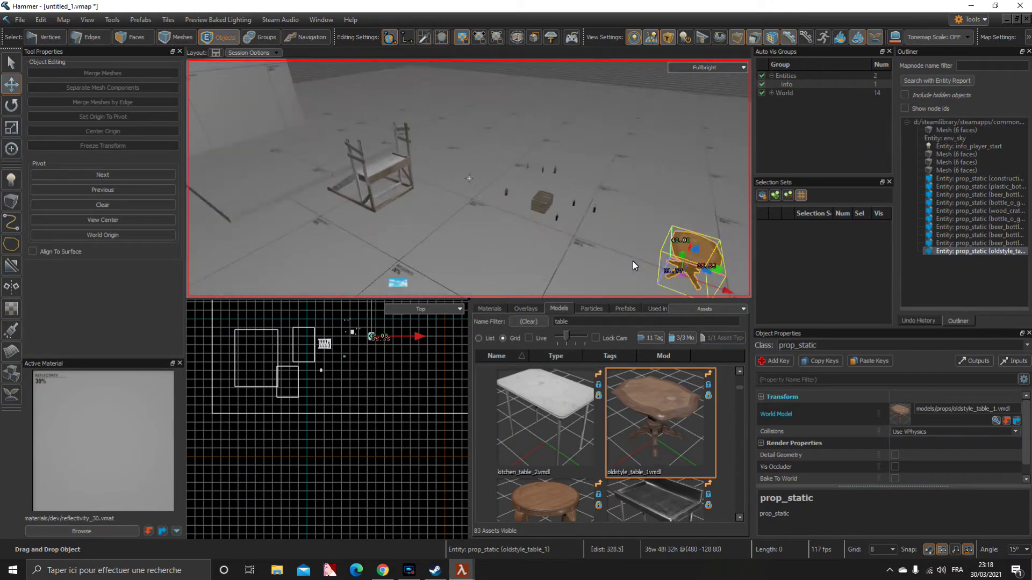
# Try the vr_controller_screen_active material on the floor and undo its application
pyautogui.click(495, 308)
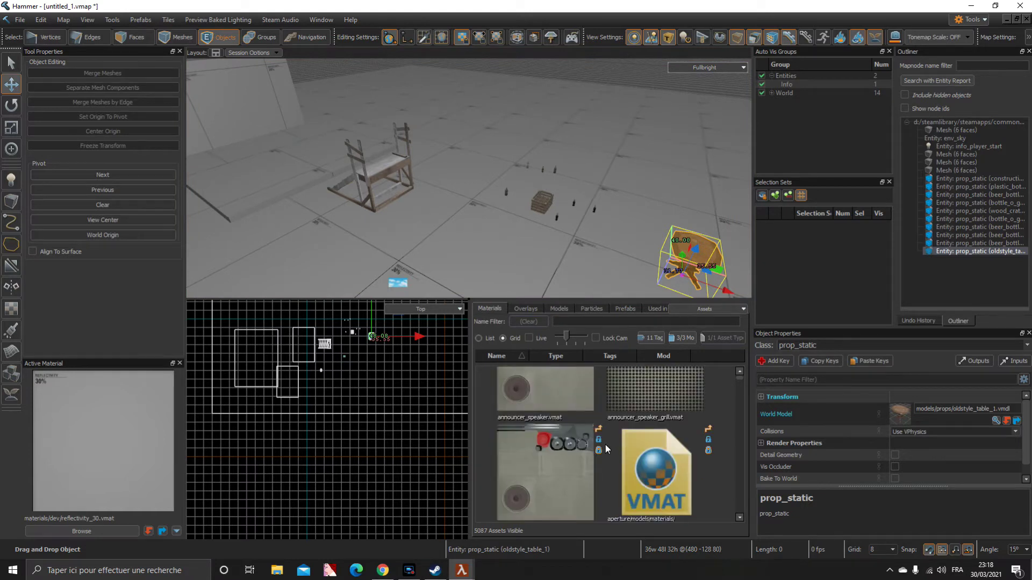
pyautogui.scroll(-1, 589, 441)
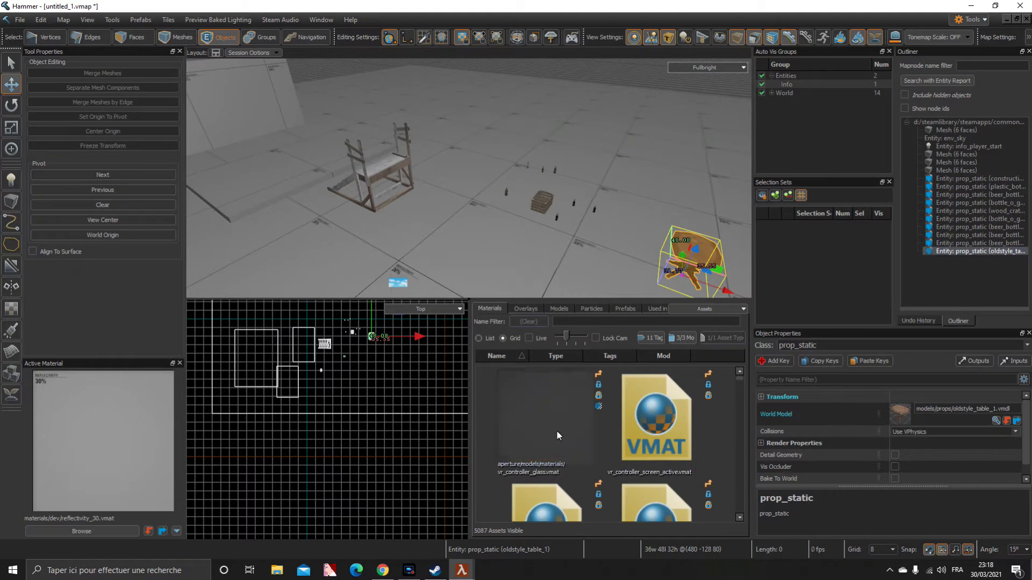
pyautogui.click(649, 441)
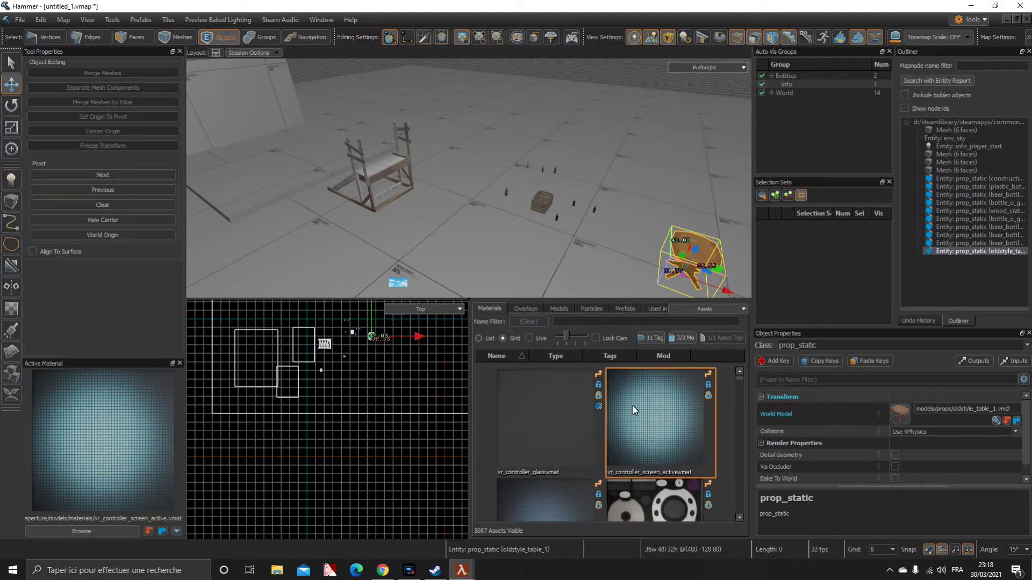
pyautogui.moveTo(580, 297); pyautogui.dragTo(579, 289)
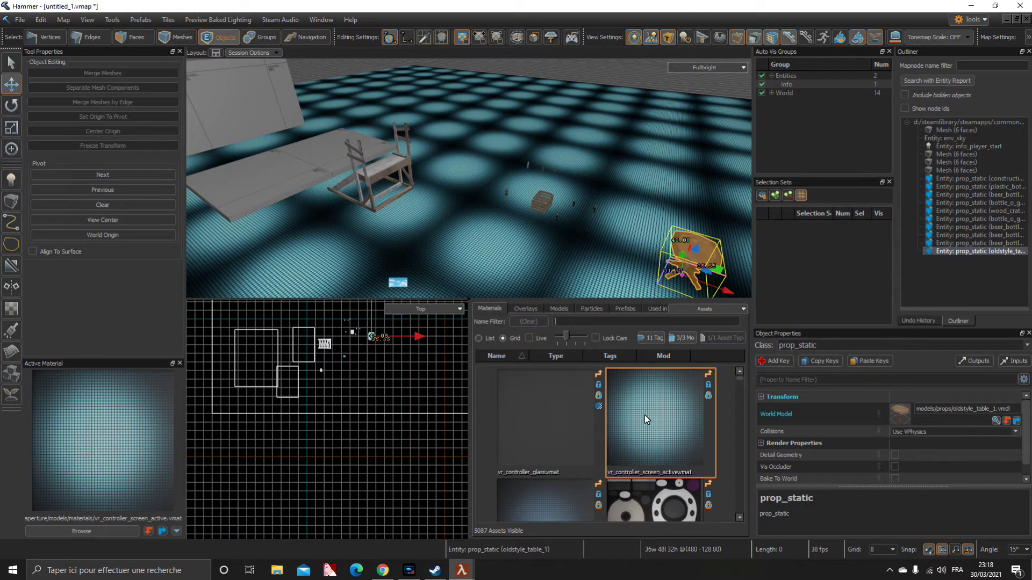
pyautogui.hotkey('ctrl', 'z')
# Filter the materials for "grass" and apply dry_grass_1_to_dirt_04 to the floor
pyautogui.scroll(3, 647, 463)
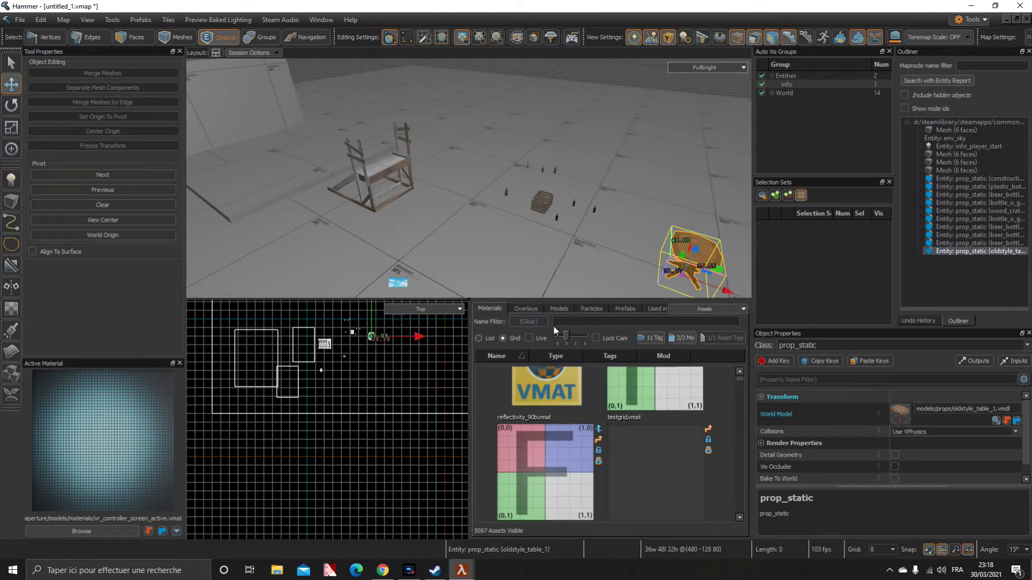
pyautogui.click(569, 322)
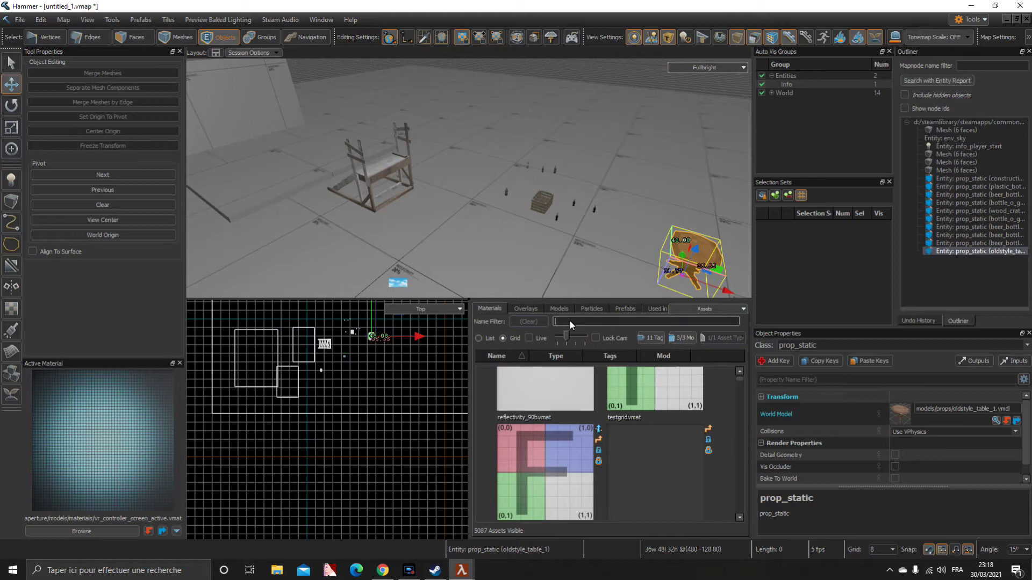
pyautogui.write('grss')
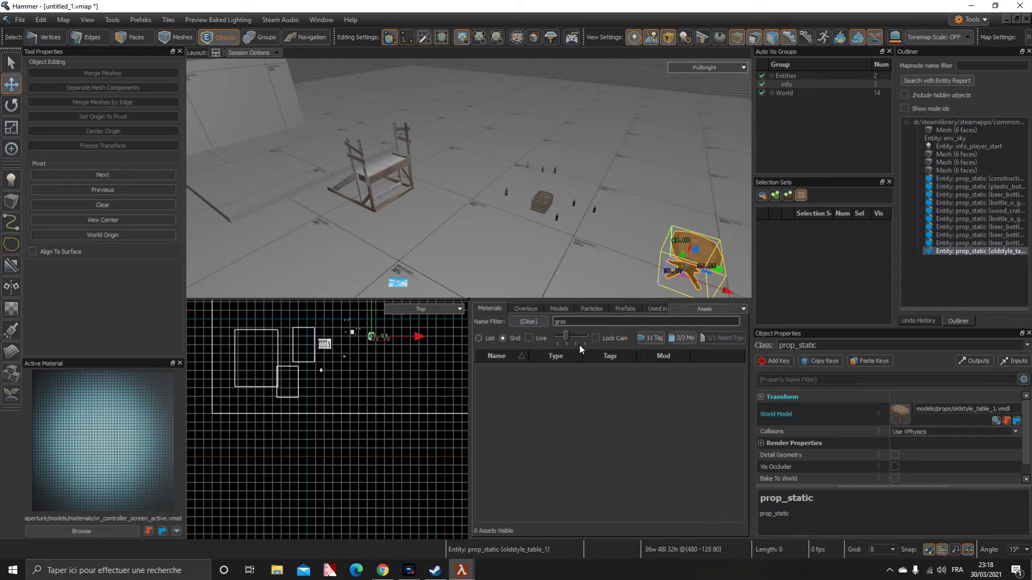
pyautogui.press('BackSpace')
pyautogui.press('BackSpace')
pyautogui.write('ass')
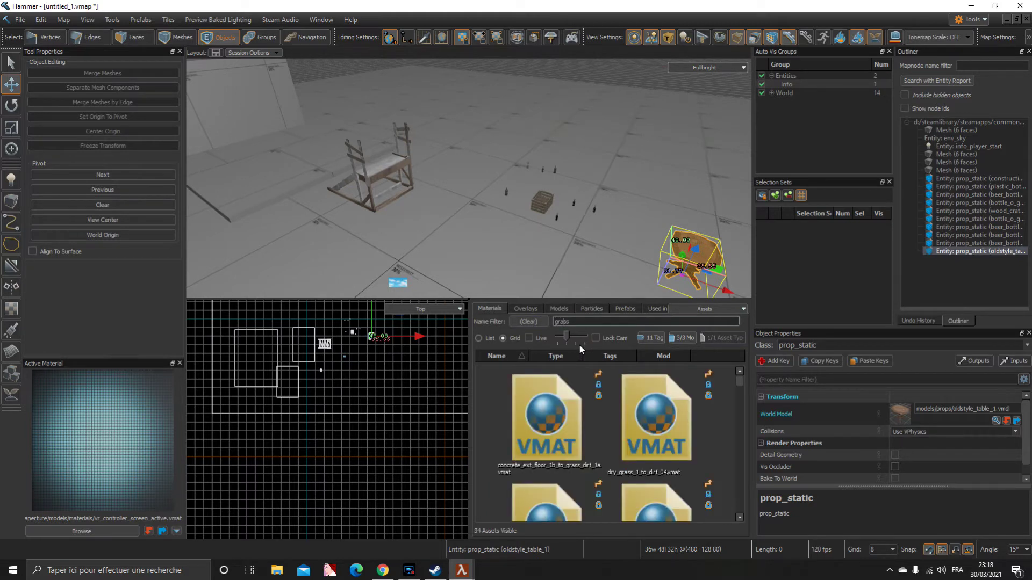
pyautogui.scroll(-2, 638, 429)
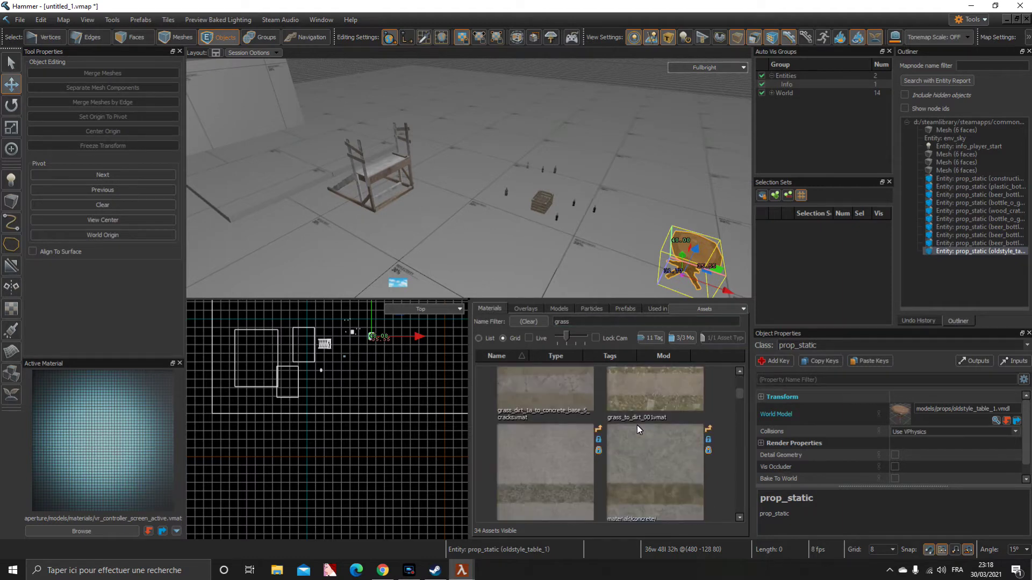
pyautogui.scroll(1, 637, 425)
pyautogui.moveTo(637, 425); pyautogui.dragTo(550, 242)
# Filter the materials for "wall" and apply corrugated_plates_wall_1g to the largest block
pyautogui.moveTo(550, 242); pyautogui.dragTo(555, 243, button='right')
pyautogui.press('s')
pyautogui.press('w')
pyautogui.moveTo(575, 322); pyautogui.dragTo(498, 337)
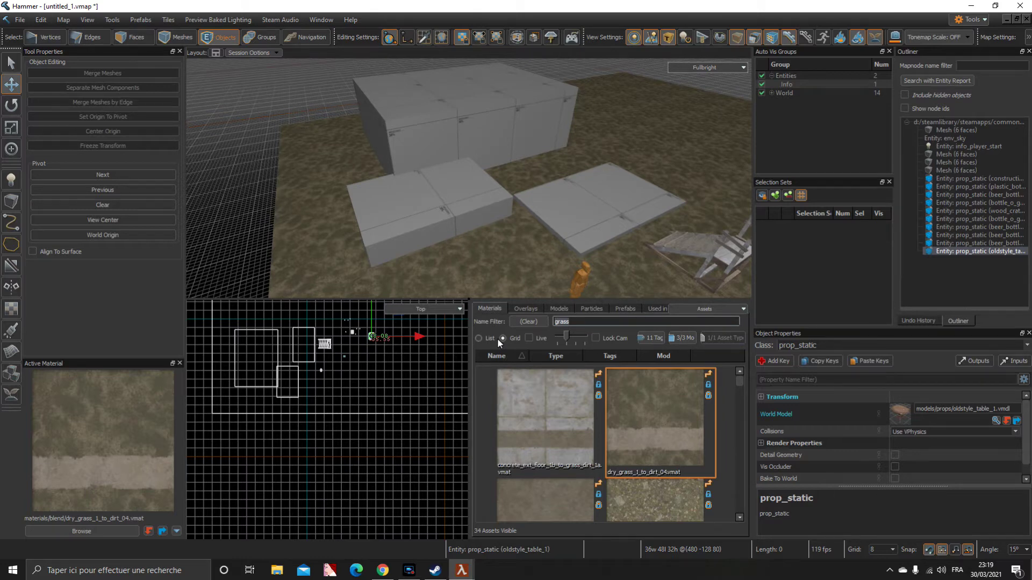
pyautogui.write('wall')
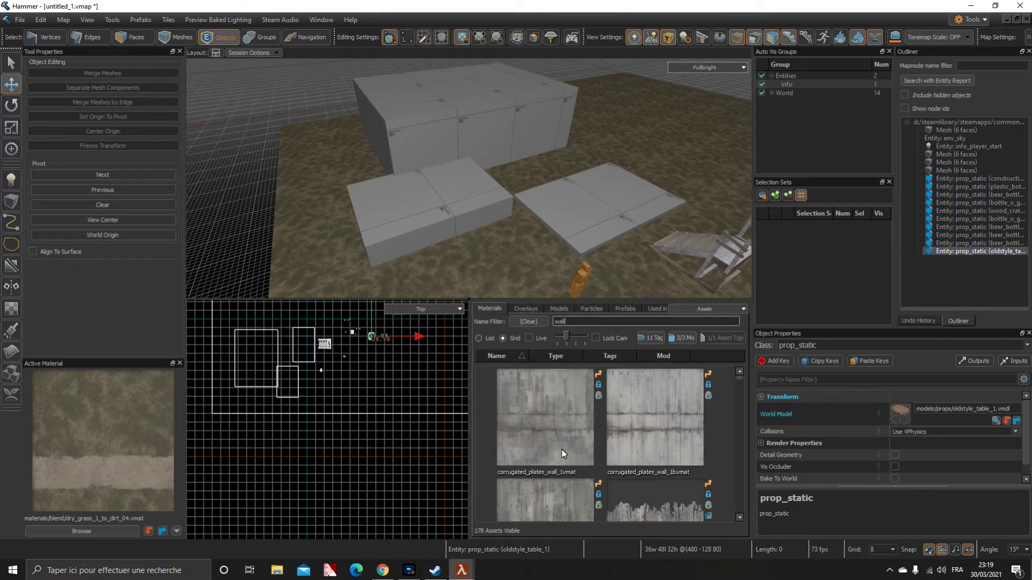
pyautogui.moveTo(565, 431); pyautogui.dragTo(455, 147)
# Apply the distillery_metalwall01a_to_xen_regen01 material to the low block in front of the largest block
pyautogui.moveTo(467, 182); pyautogui.dragTo(466, 180, button='right')
pyautogui.scroll(-3, 623, 477)
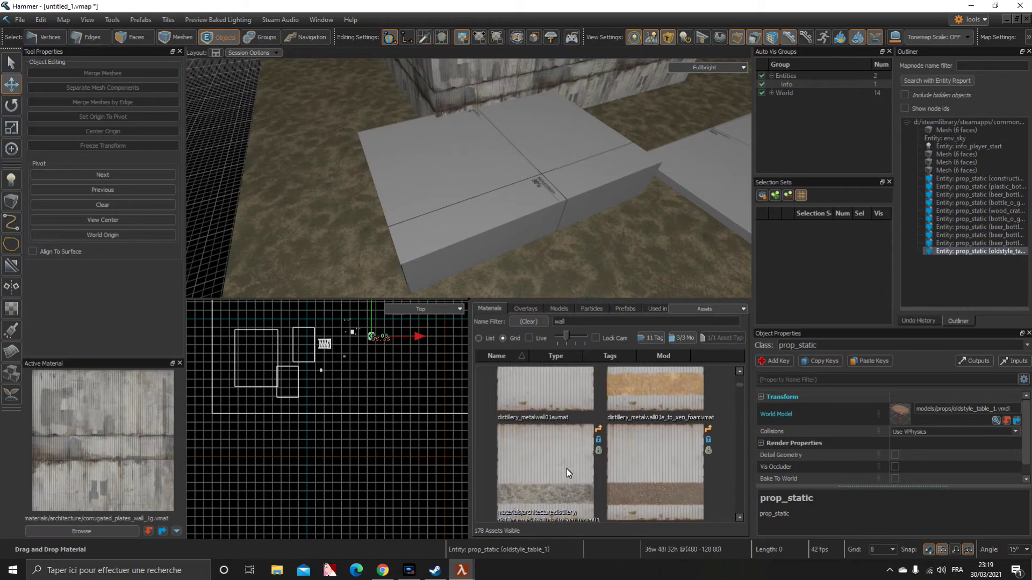
pyautogui.moveTo(569, 469); pyautogui.dragTo(453, 207)
# Apply the distillery_walltiles_hs02a_to_xen_foam material to the flat block beside the construction ramp
pyautogui.moveTo(526, 236); pyautogui.dragTo(563, 244, button='right')
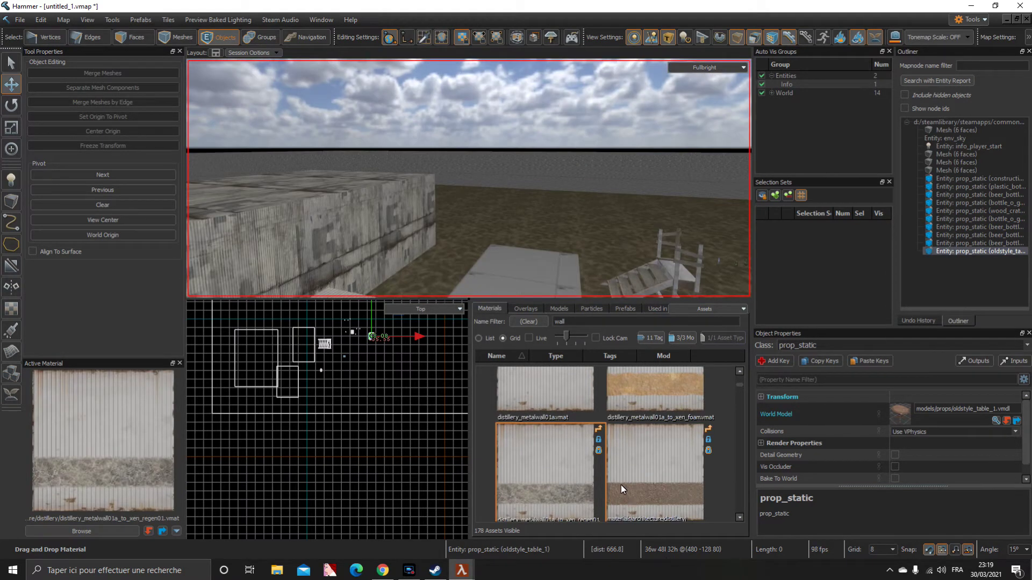
pyautogui.scroll(-3, 621, 485)
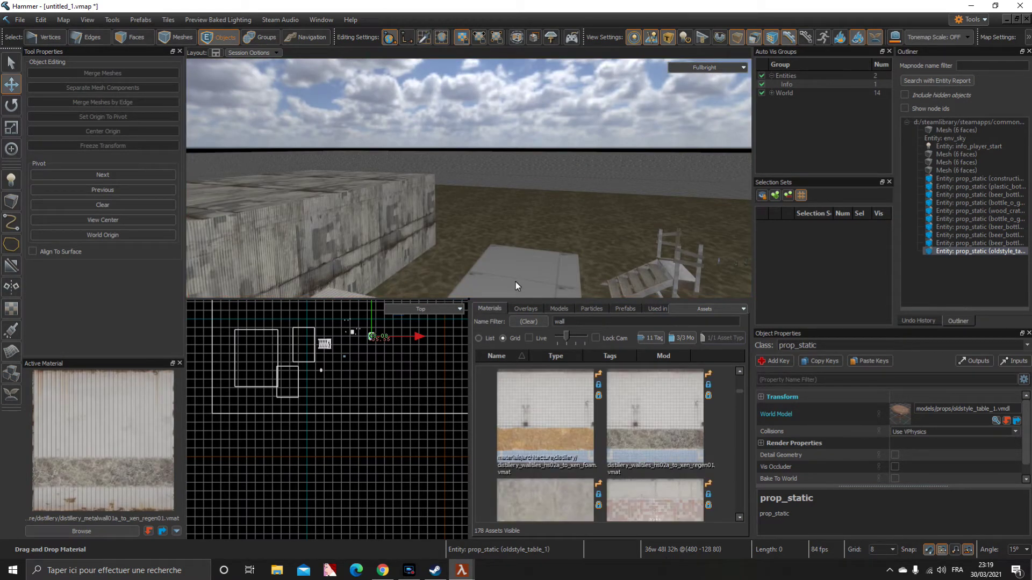
pyautogui.moveTo(515, 281); pyautogui.dragTo(515, 281)
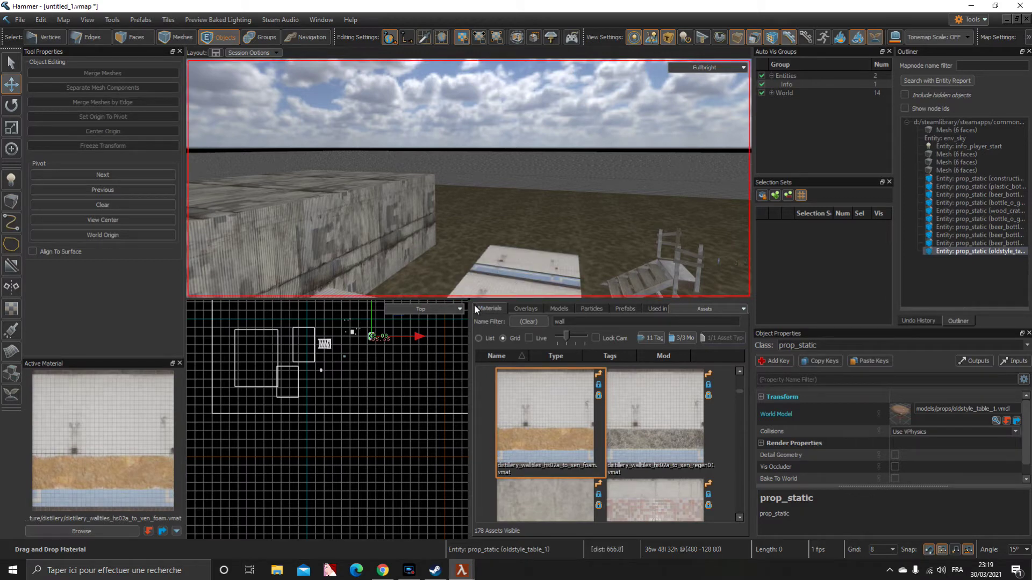
pyautogui.click(464, 286)
pyautogui.rightClick(463, 286)
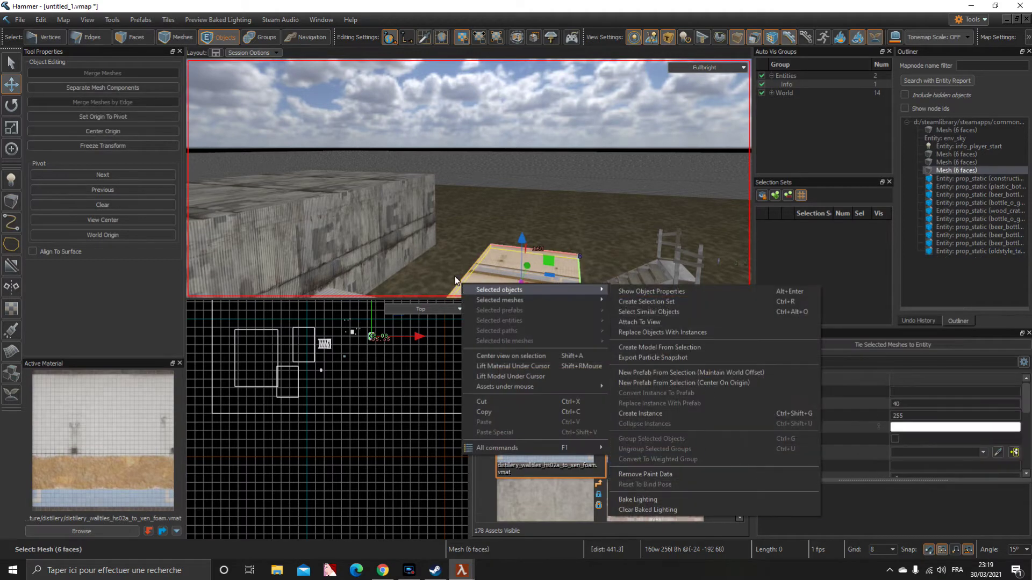
pyautogui.rightClick(318, 315)
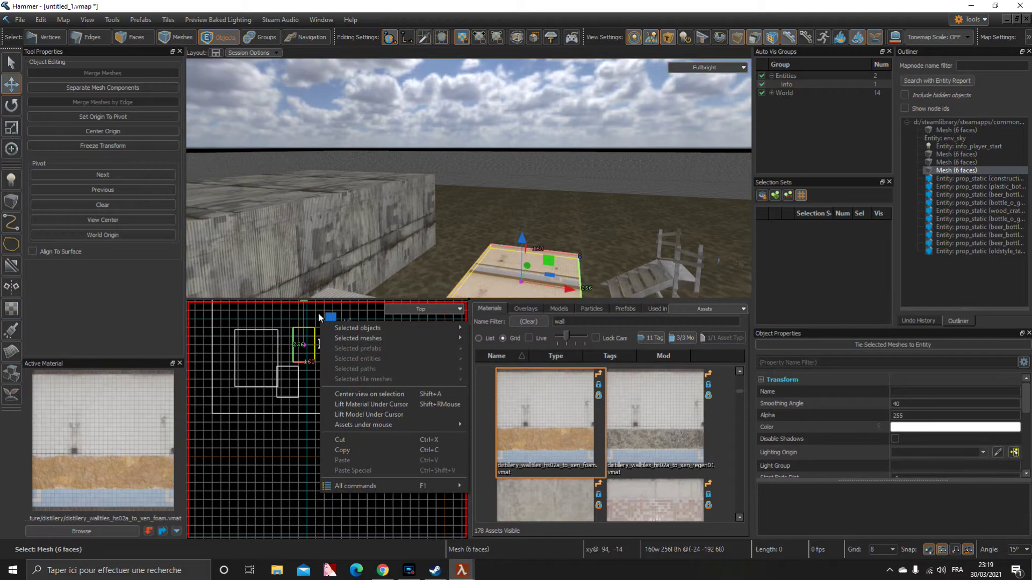
pyautogui.click(399, 227)
pyautogui.moveTo(447, 221); pyautogui.dragTo(453, 225)
# Place another info_player_start entity on the open grass floor near the sky entity
pyautogui.moveTo(453, 226); pyautogui.dragTo(434, 224, button='right')
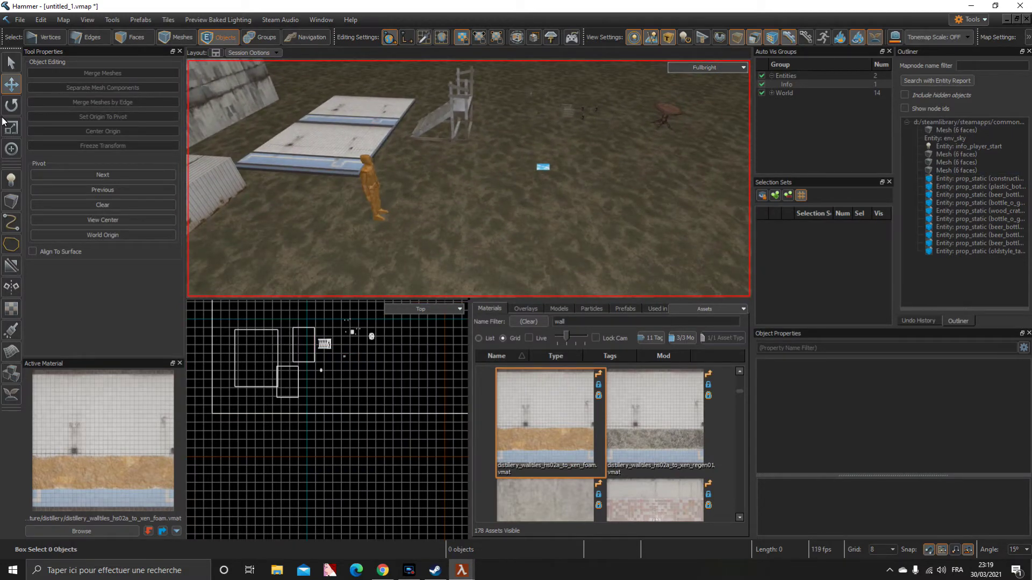
pyautogui.click(11, 63)
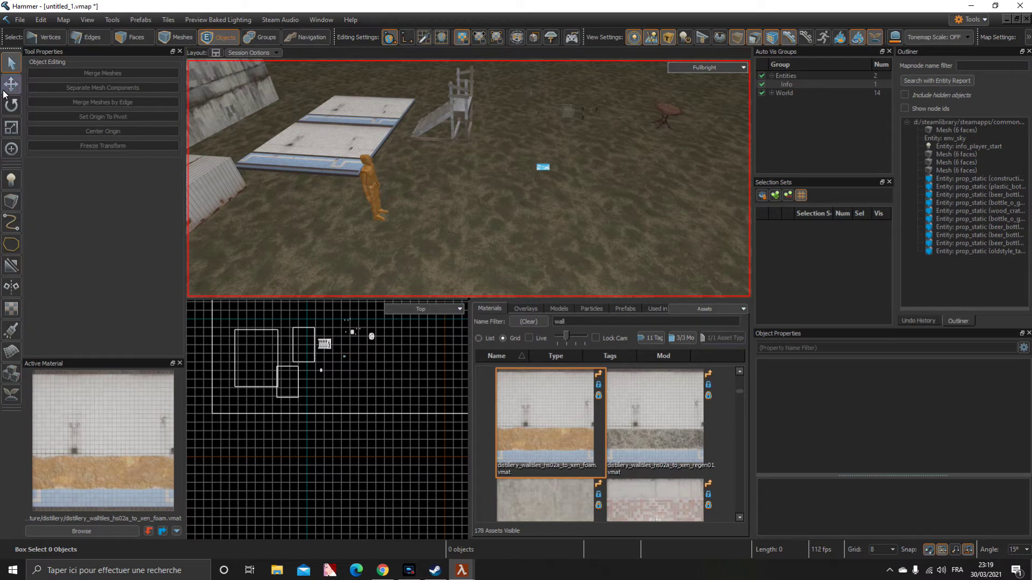
pyautogui.click(10, 180)
pyautogui.click(525, 219)
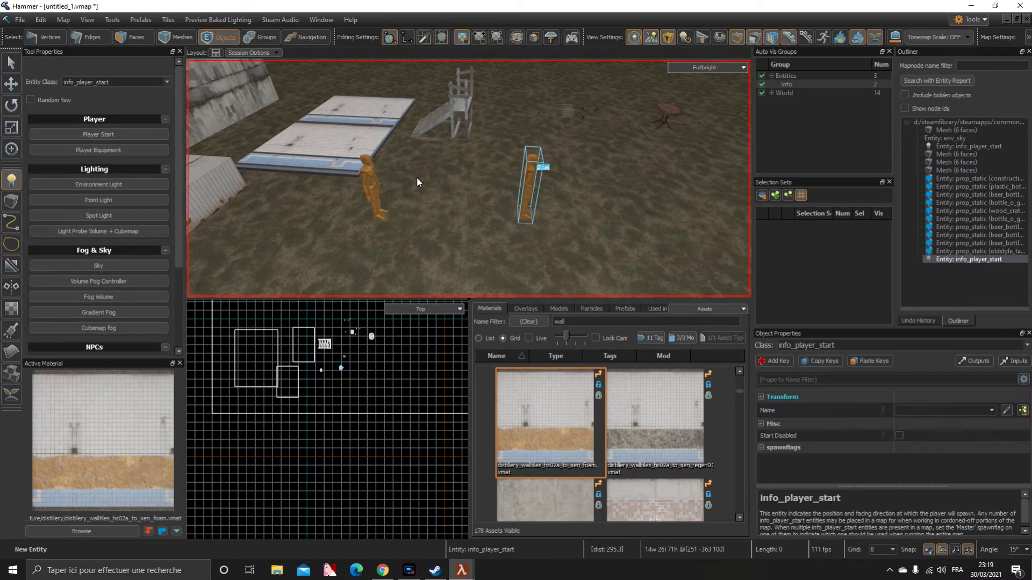
# Set the entity class to light_environment and place the light on the grass floor near the old-style table
pyautogui.click(117, 82)
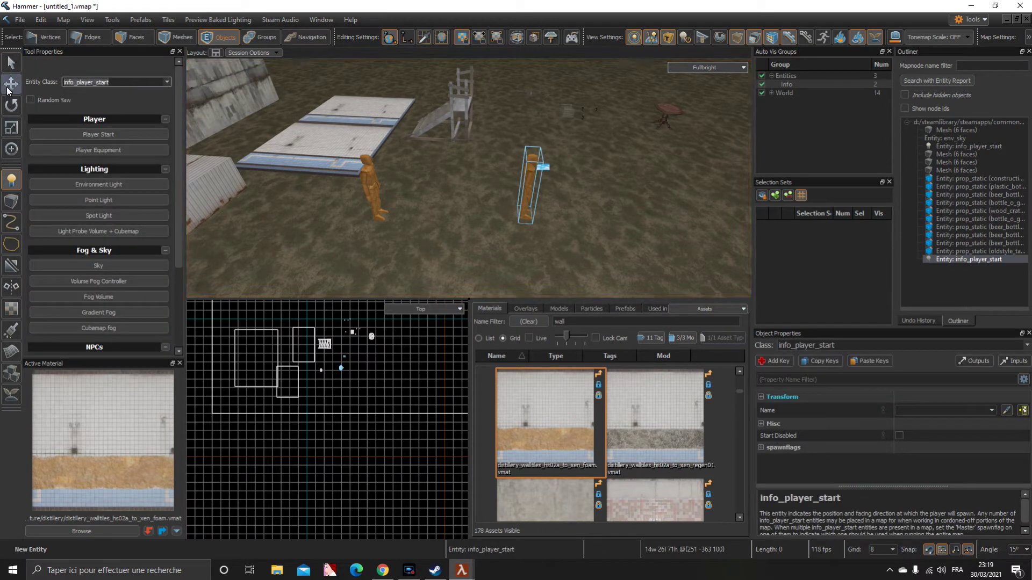
pyautogui.write('light')
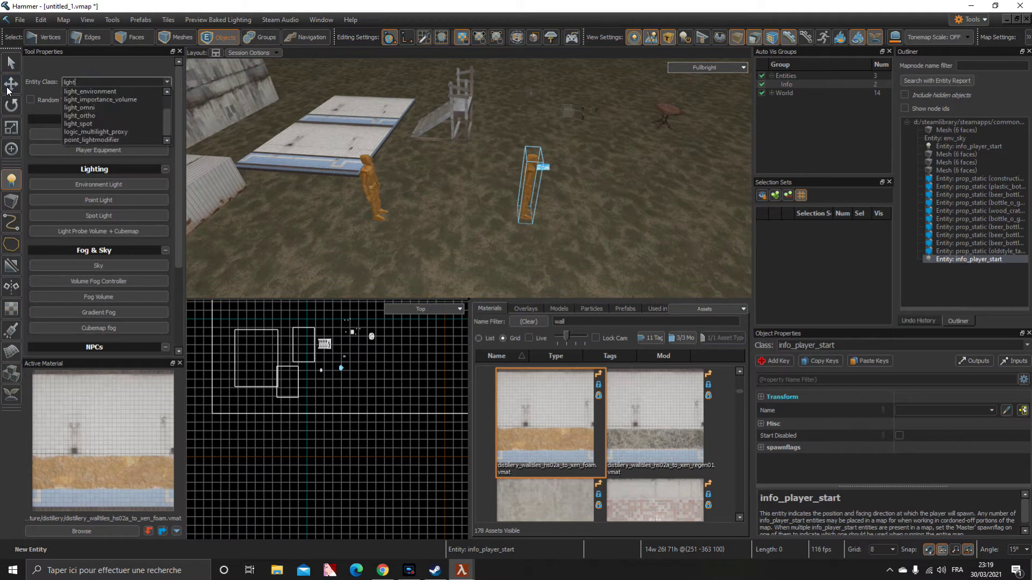
pyautogui.click(106, 93)
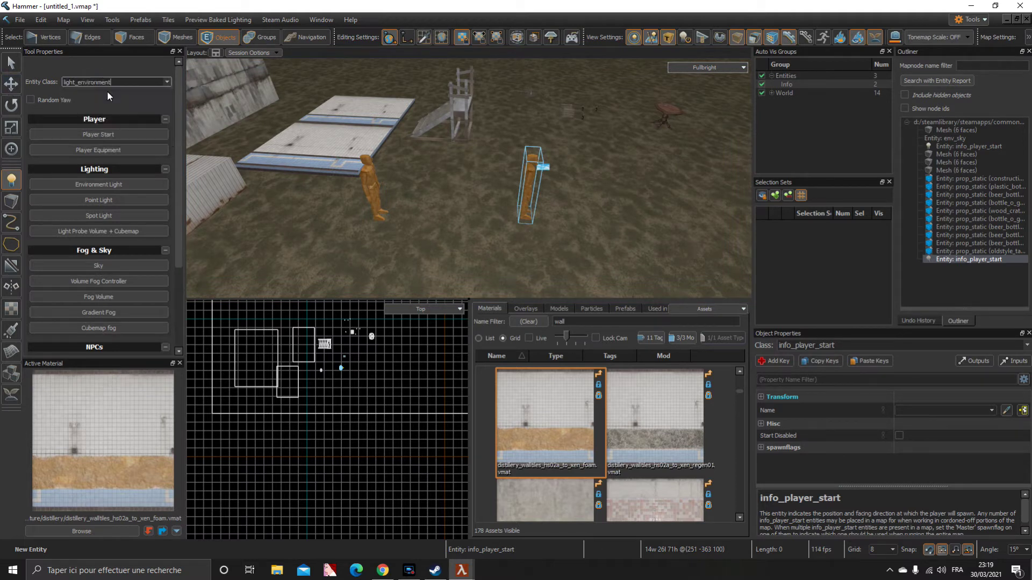
pyautogui.click(649, 159)
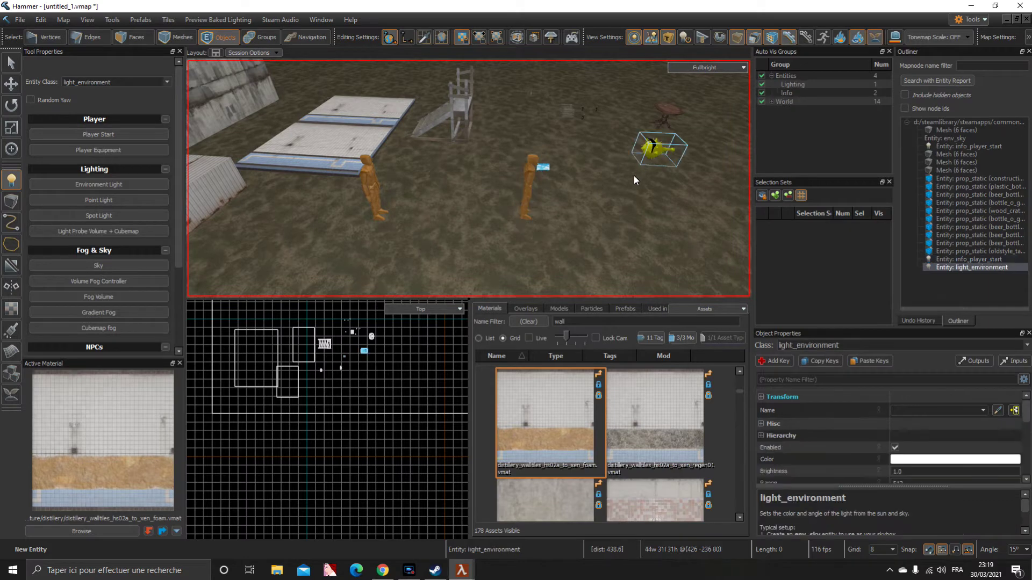
# Select the light_environment entity and move it across the floor to the area between the blocks
pyautogui.click(21, 69)
pyautogui.click(518, 125)
pyautogui.press('d')
pyautogui.press('w')
pyautogui.scroll(-5, 462, 134)
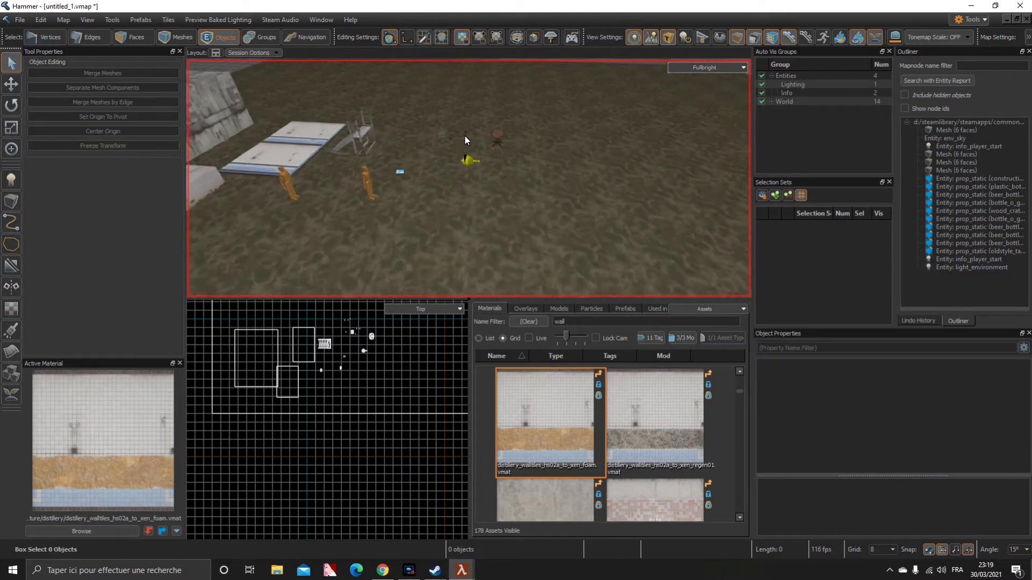
pyautogui.click(468, 166)
pyautogui.press('a')
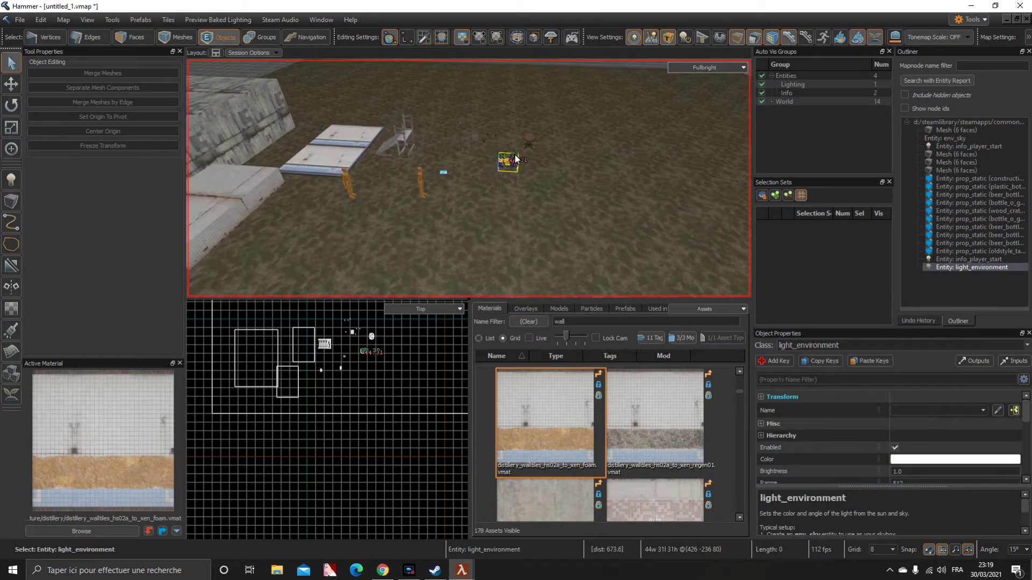
pyautogui.moveTo(507, 161); pyautogui.dragTo(292, 176)
# Raise the light_environment entity above the floor in front of the large concrete block
pyautogui.moveTo(293, 176); pyautogui.dragTo(283, 185, button='right')
pyautogui.press('s')
pyautogui.press('w')
pyautogui.press('s')
pyautogui.moveTo(282, 185); pyautogui.dragTo(300, 188, button='middle')
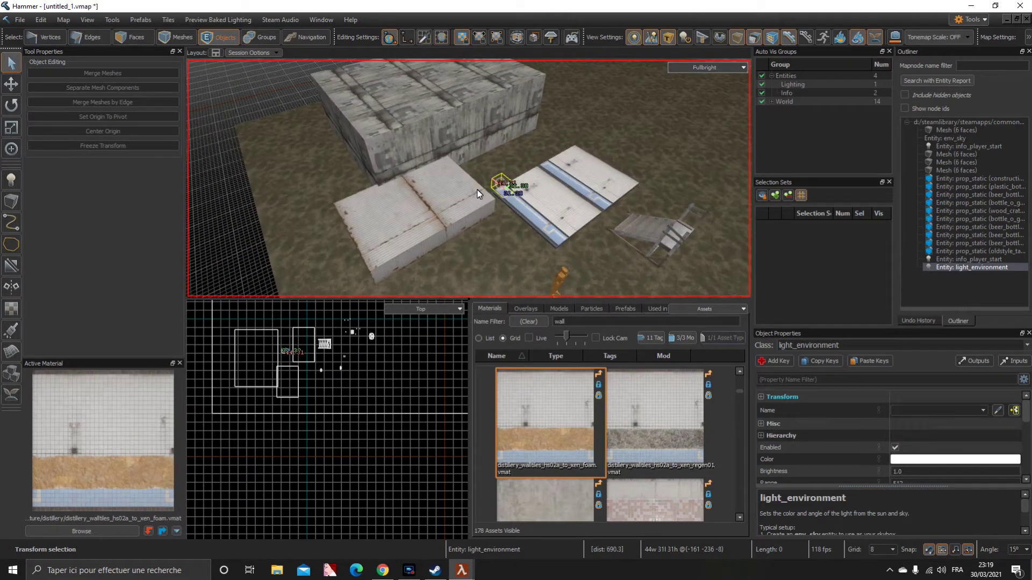
pyautogui.press('w')
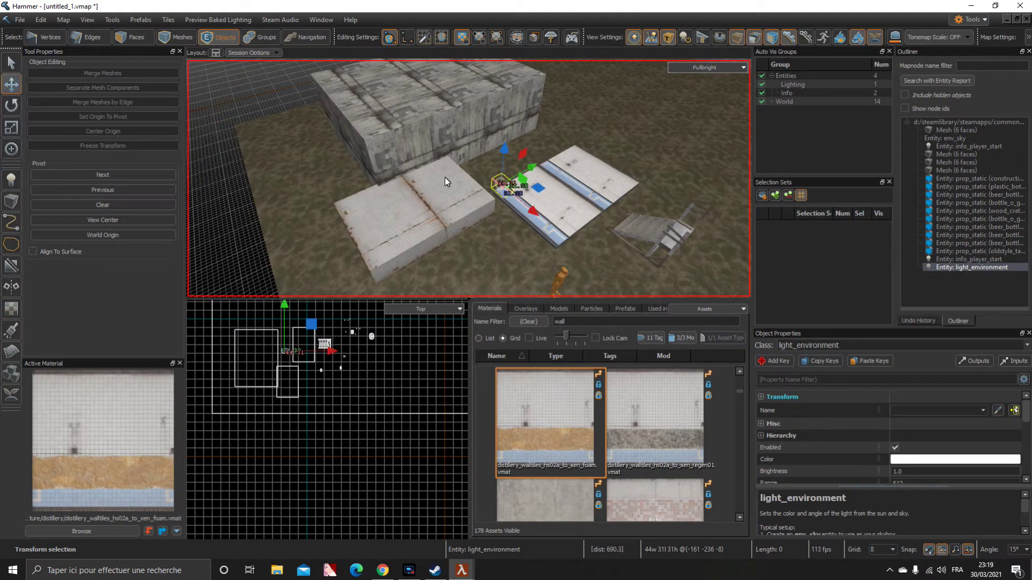
pyautogui.moveTo(505, 160); pyautogui.dragTo(342, 204)
# Rotate the light_environment entity by -30 degrees around its red axis to angle the sunlight
pyautogui.press('e')
pyautogui.press('w')
pyautogui.moveTo(516, 89); pyautogui.dragTo(518, 90, button='right')
pyautogui.press('d')
pyautogui.press('d')
pyautogui.moveTo(367, 130); pyautogui.dragTo(376, 151)
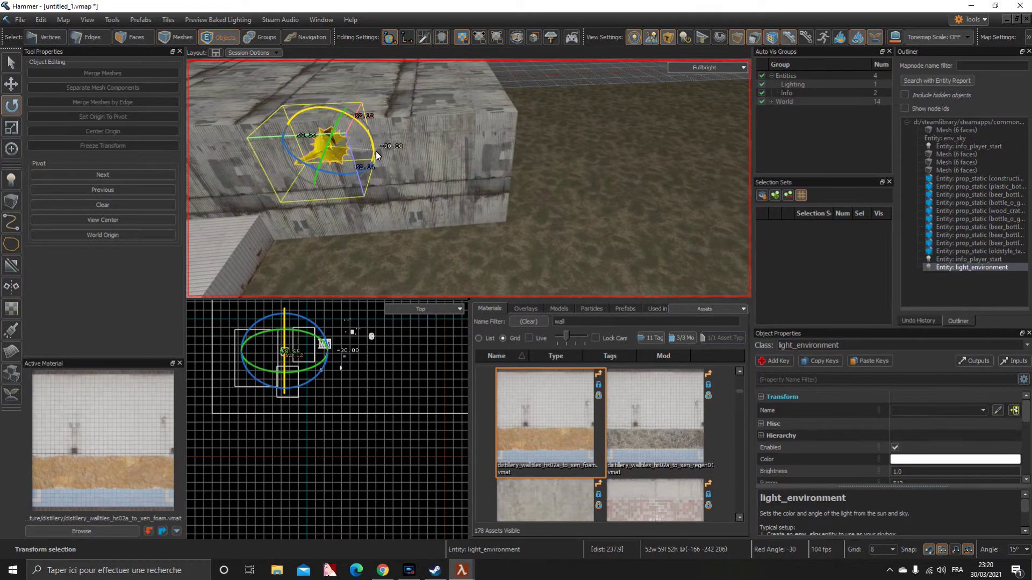
# Set the 3D viewport shading to All Lighting and clear the selection of the light_environment
pyautogui.click(712, 69)
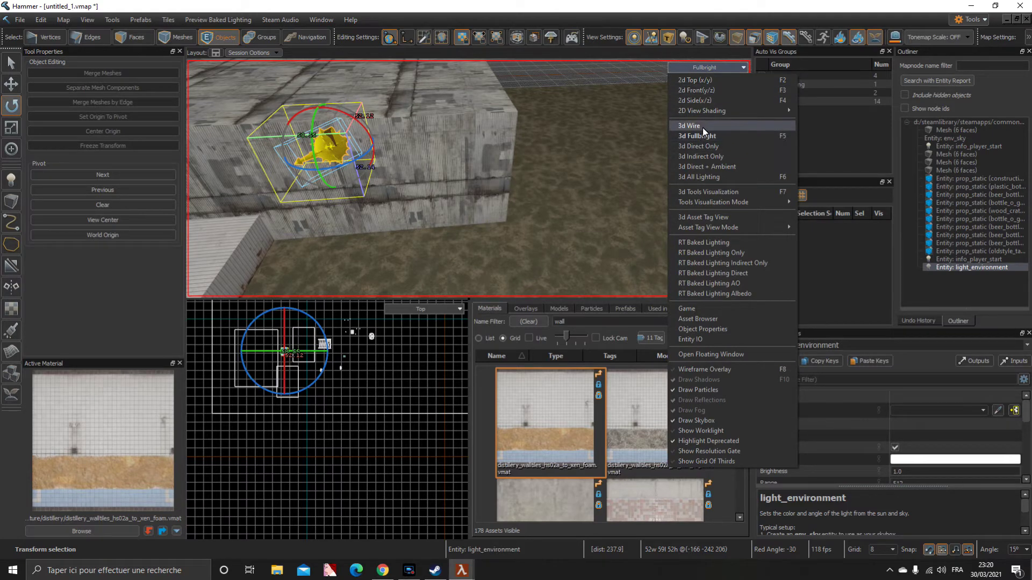
pyautogui.click(701, 181)
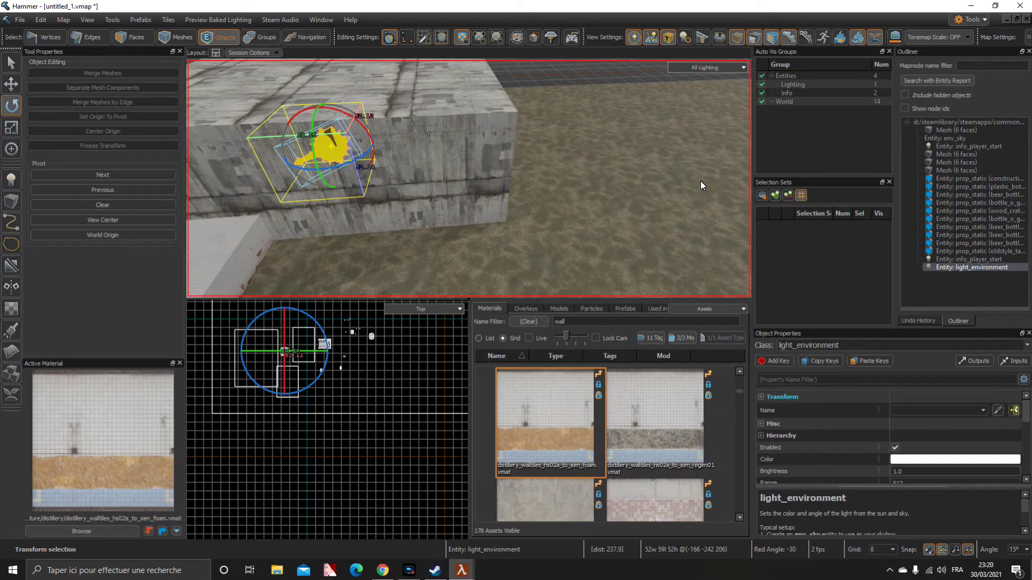
pyautogui.press('s')
pyautogui.moveTo(589, 159); pyautogui.dragTo(588, 159, button='right')
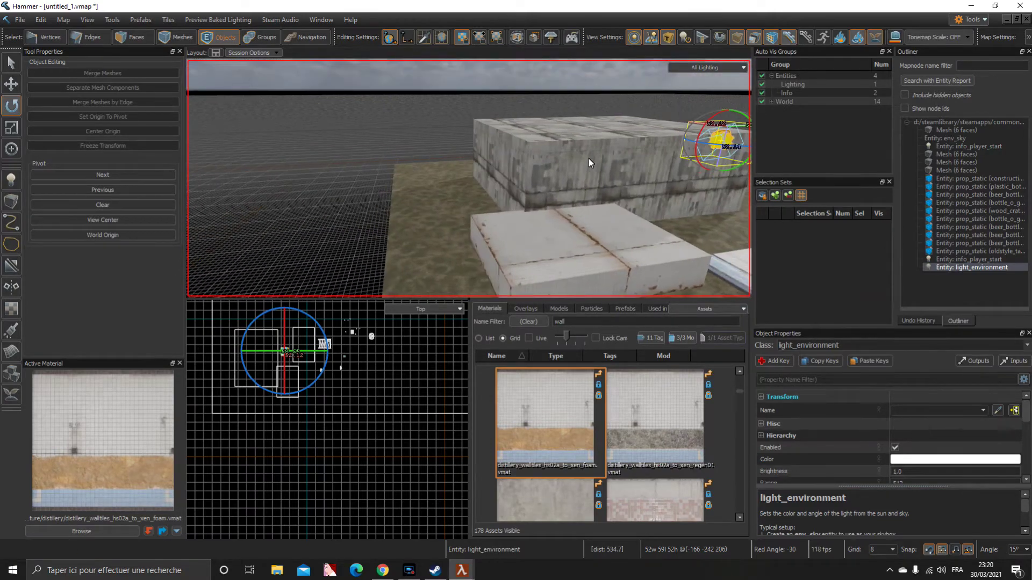
pyautogui.click(702, 70)
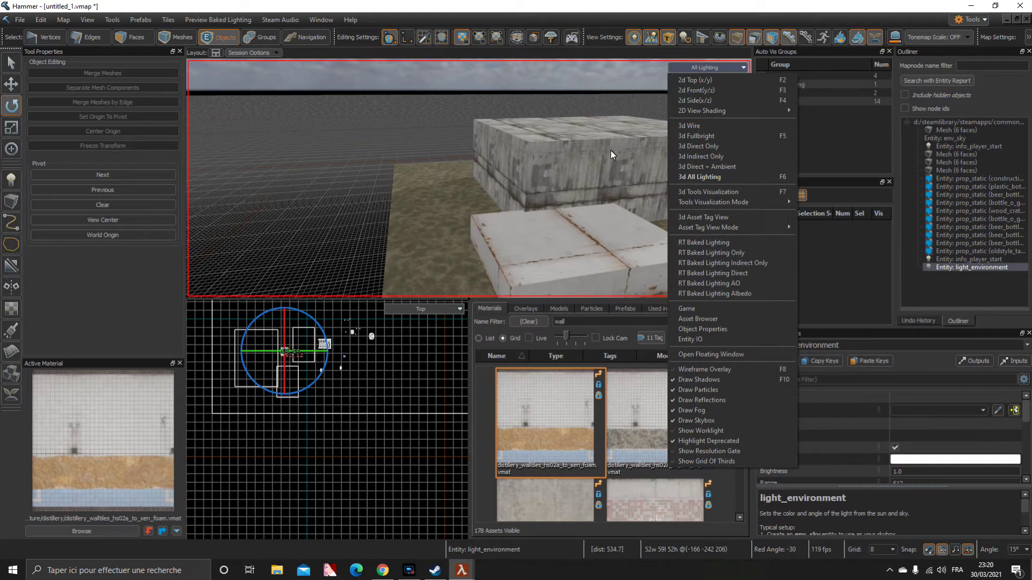
pyautogui.click(695, 177)
pyautogui.moveTo(695, 177); pyautogui.dragTo(540, 180, button='right')
pyautogui.moveTo(539, 179)
pyautogui.mouseDown()
pyautogui.moveTo(554, 186)
pyautogui.moveTo(545, 173)
pyautogui.moveTo(586, 157)
pyautogui.moveTo(544, 186)
pyautogui.moveTo(497, 198)
pyautogui.moveTo(498, 160)
pyautogui.moveTo(534, 201)
pyautogui.moveTo(556, 202)
pyautogui.moveTo(521, 197)
pyautogui.moveTo(562, 199)
pyautogui.moveTo(500, 199)
pyautogui.moveTo(537, 182)
pyautogui.mouseUp()
pyautogui.click(573, 114)
# Start a physics simulation on the bottle_o_gin prop near the wooden crate and tip it over on the grass
pyautogui.press('w')
pyautogui.moveTo(590, 180); pyautogui.dragTo(591, 182, button='right')
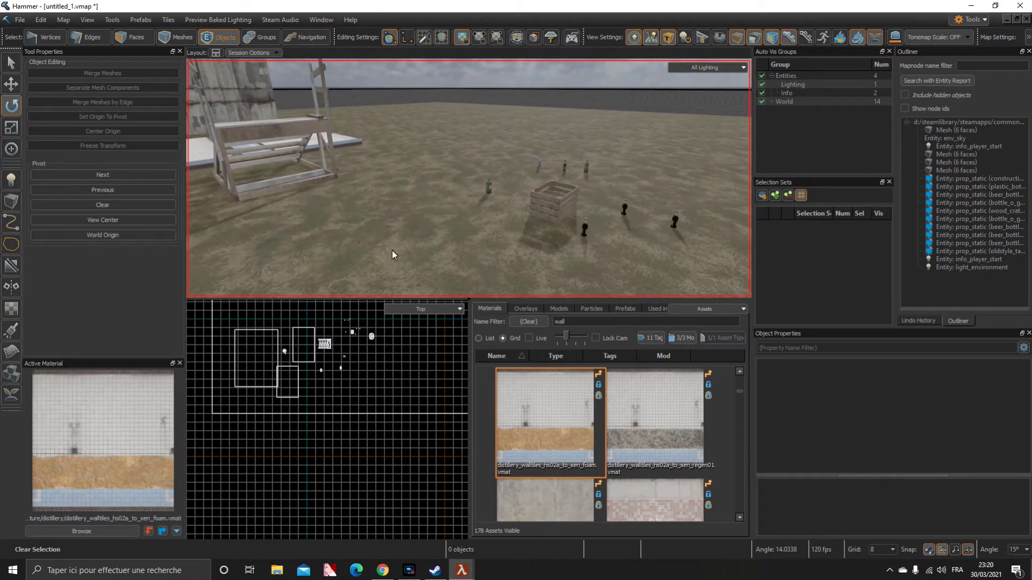
pyautogui.click(13, 374)
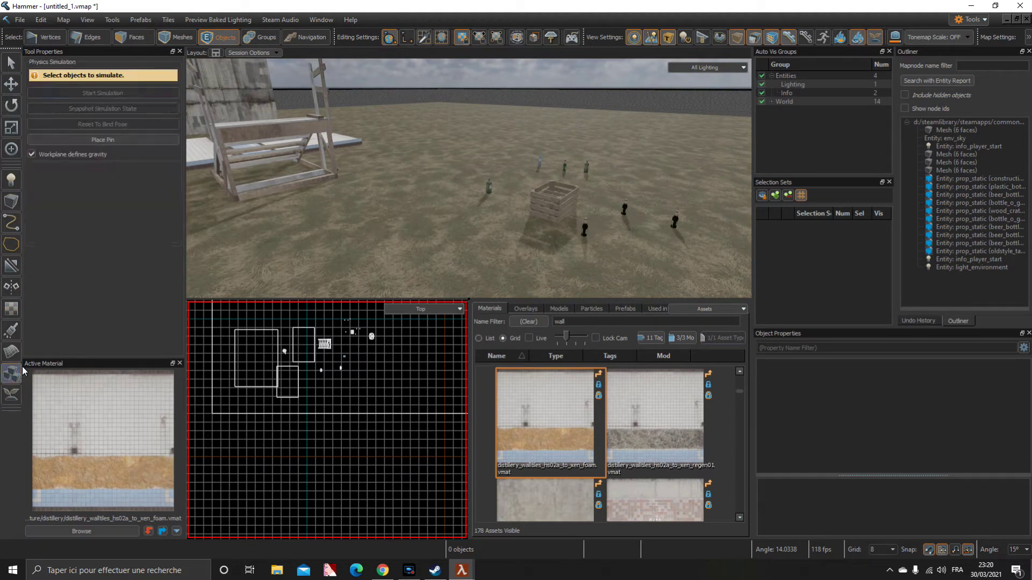
pyautogui.click(488, 185)
pyautogui.press('space')
pyautogui.moveTo(488, 184)
pyautogui.mouseDown()
pyautogui.moveTo(497, 169)
pyautogui.moveTo(475, 199)
pyautogui.moveTo(485, 191)
pyautogui.mouseUp()
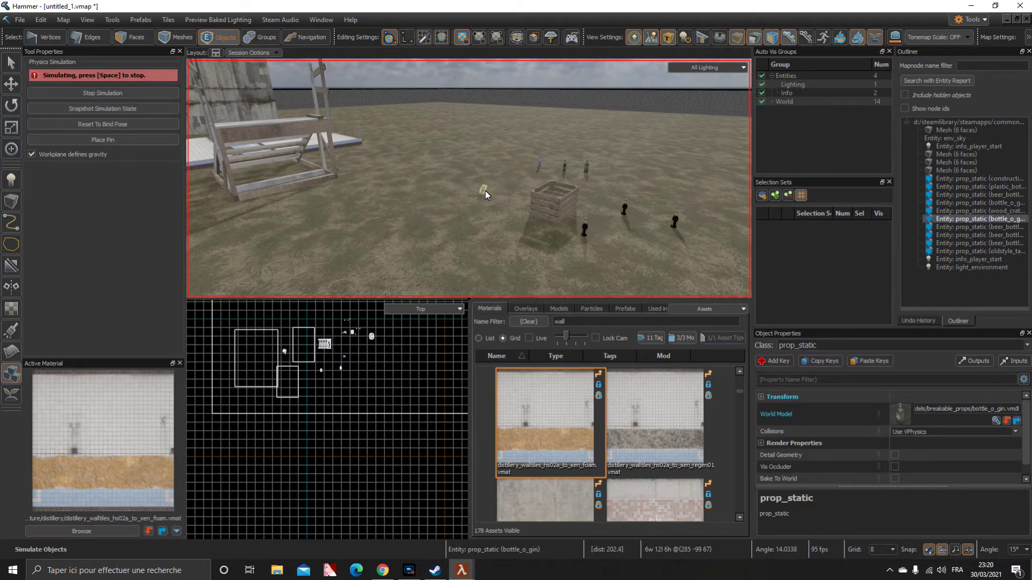
# Pull the simulated gin bottle across the grass until it lies against the side of the wooden crate
pyautogui.scroll(5, 489, 192)
pyautogui.moveTo(489, 192)
pyautogui.mouseDown(button='right')
pyautogui.moveTo(518, 214)
pyautogui.moveTo(498, 210)
pyautogui.mouseUp(button='right')
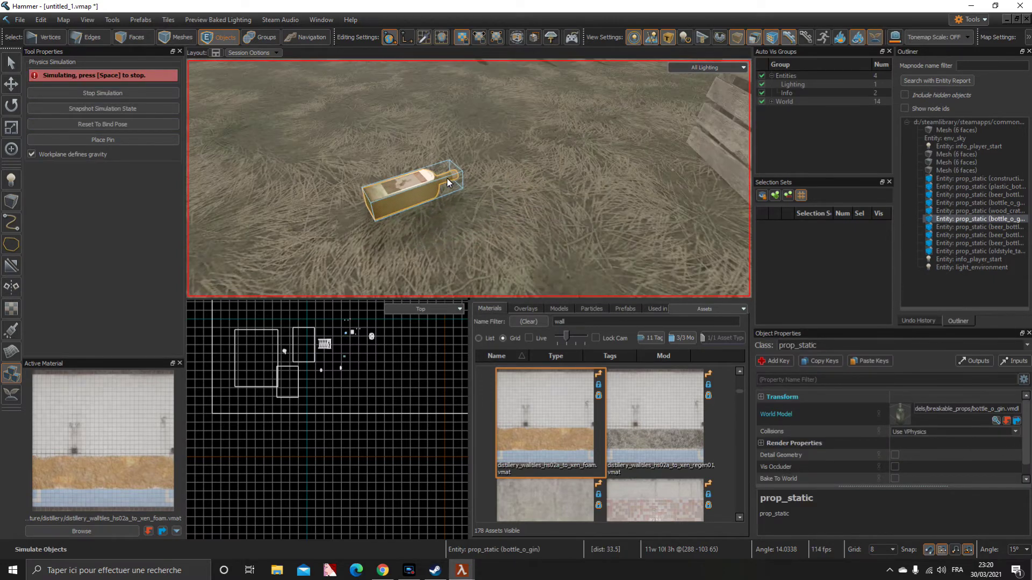
pyautogui.moveTo(448, 183); pyautogui.dragTo(614, 102)
pyautogui.moveTo(614, 102); pyautogui.dragTo(609, 84, button='right')
pyautogui.moveTo(483, 147); pyautogui.dragTo(467, 167)
pyautogui.scroll(-5, 585, 104)
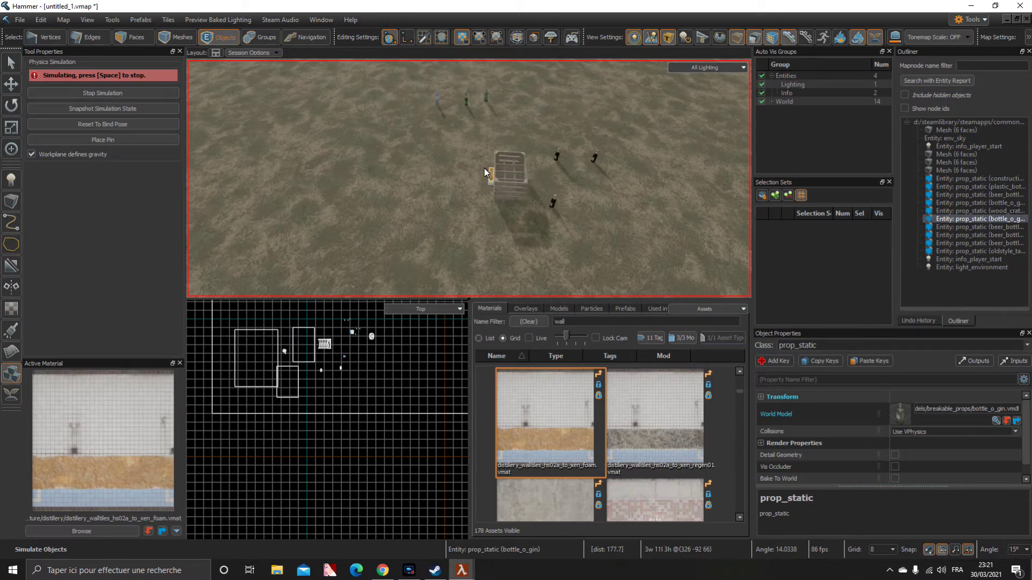
# Lift the simulated gin bottle over the crate's side and drop it into one of the crate's compartments
pyautogui.scroll(5, 485, 172)
pyautogui.scroll(5, 507, 199)
pyautogui.scroll(-5, 507, 195)
pyautogui.moveTo(507, 195); pyautogui.dragTo(517, 195, button='right')
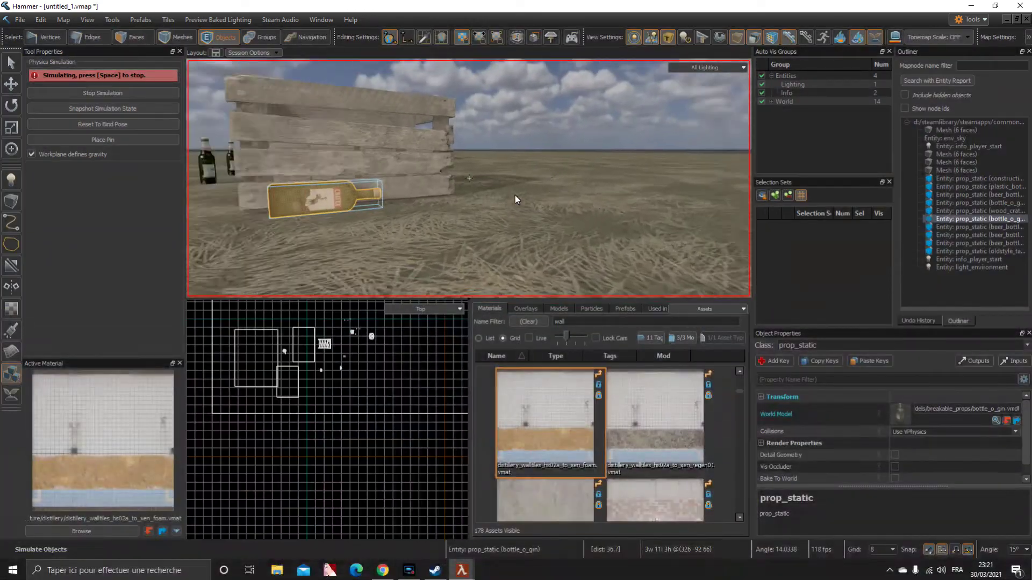
pyautogui.moveTo(515, 195); pyautogui.dragTo(473, 67)
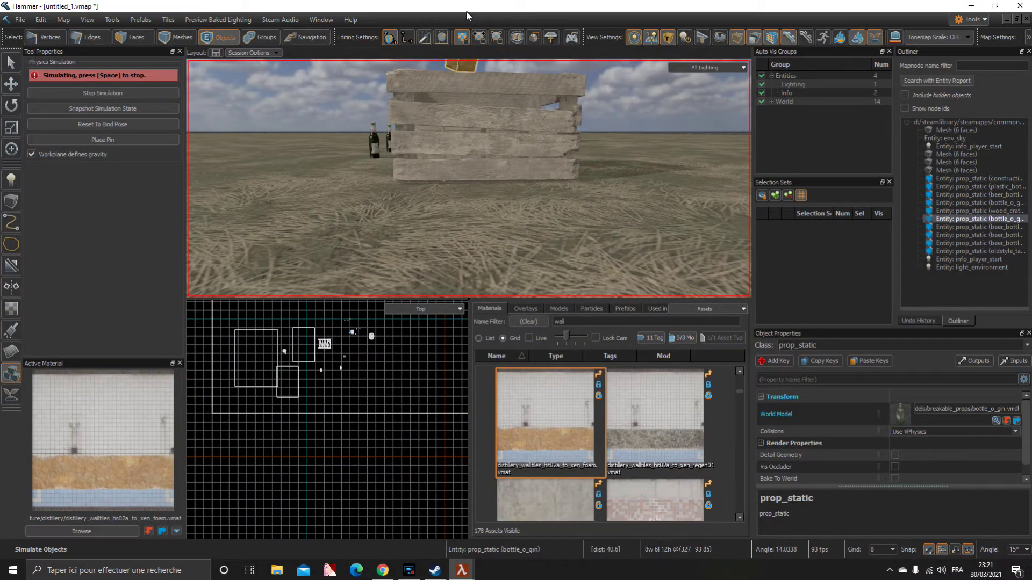
pyautogui.moveTo(488, 143); pyautogui.dragTo(485, 145, button='right')
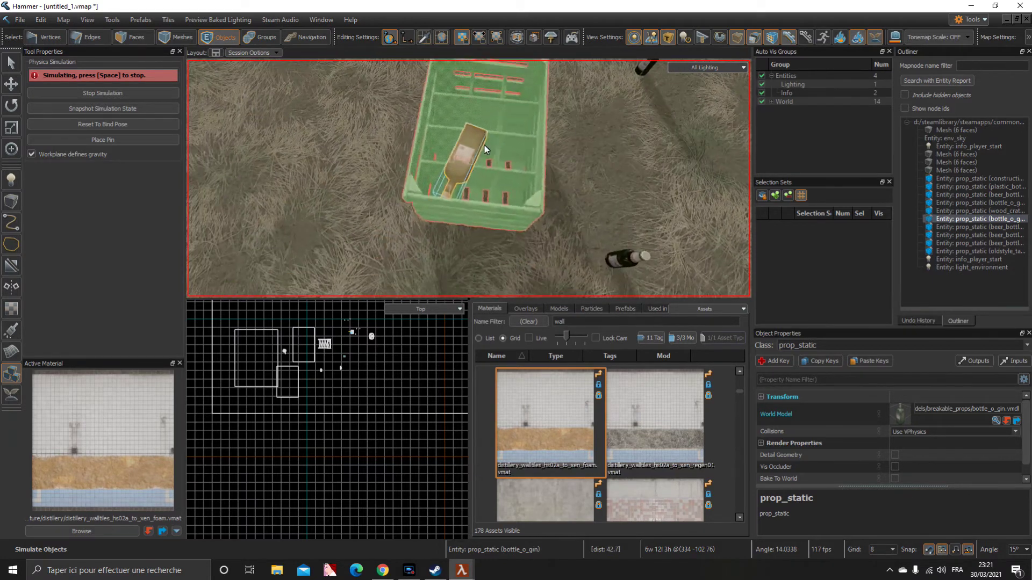
pyautogui.moveTo(482, 121); pyautogui.dragTo(501, 112)
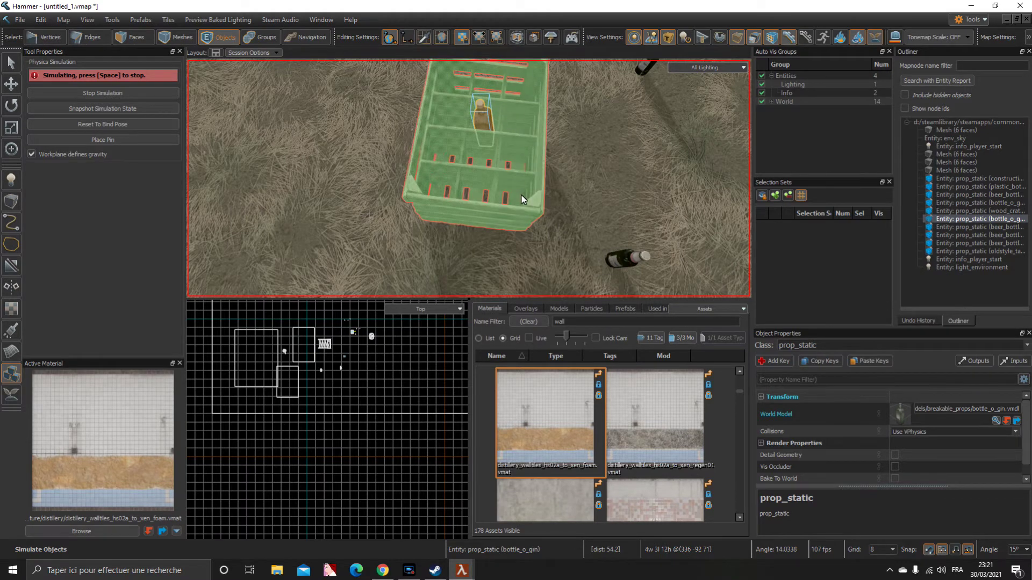
pyautogui.scroll(-5, 521, 195)
# Simulate physics on the wood_crate003_bottle prop and shift it on the grass, then end the simulation with nothing selected
pyautogui.press('Escape')
pyautogui.click(485, 179)
pyautogui.press('space')
pyautogui.moveTo(484, 179); pyautogui.dragTo(498, 155)
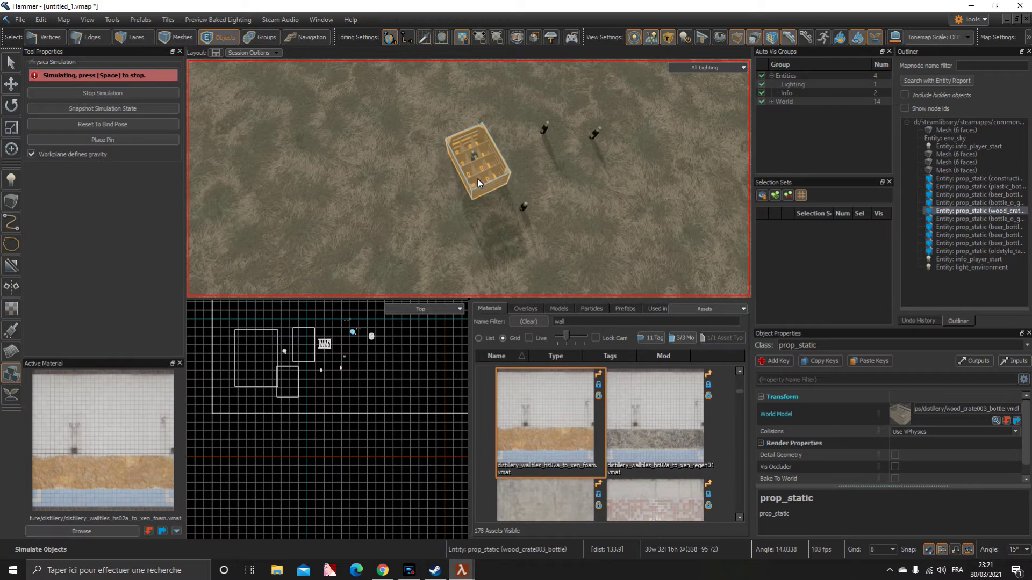
pyautogui.click(474, 153)
pyautogui.press('space')
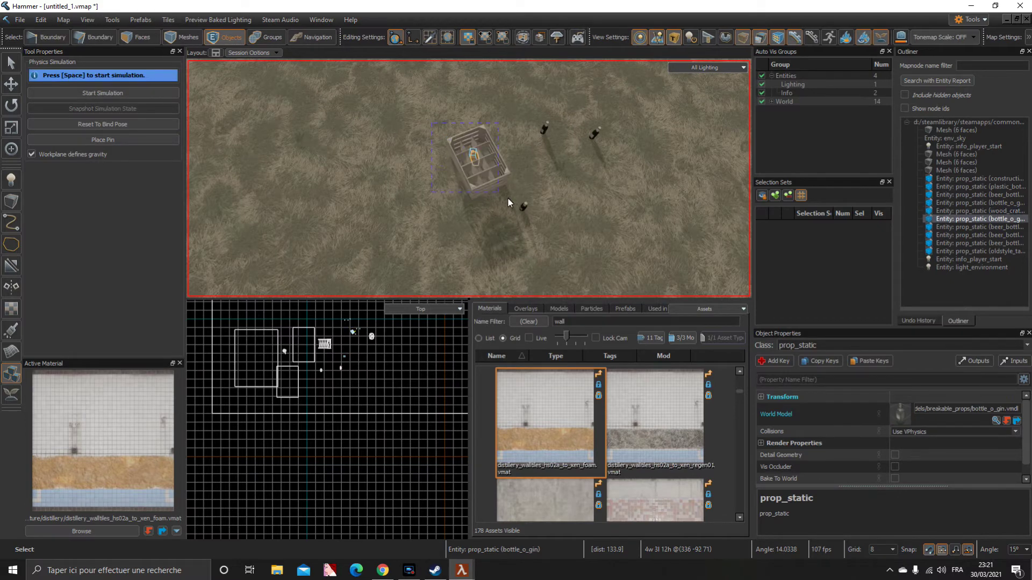
pyautogui.click(499, 197)
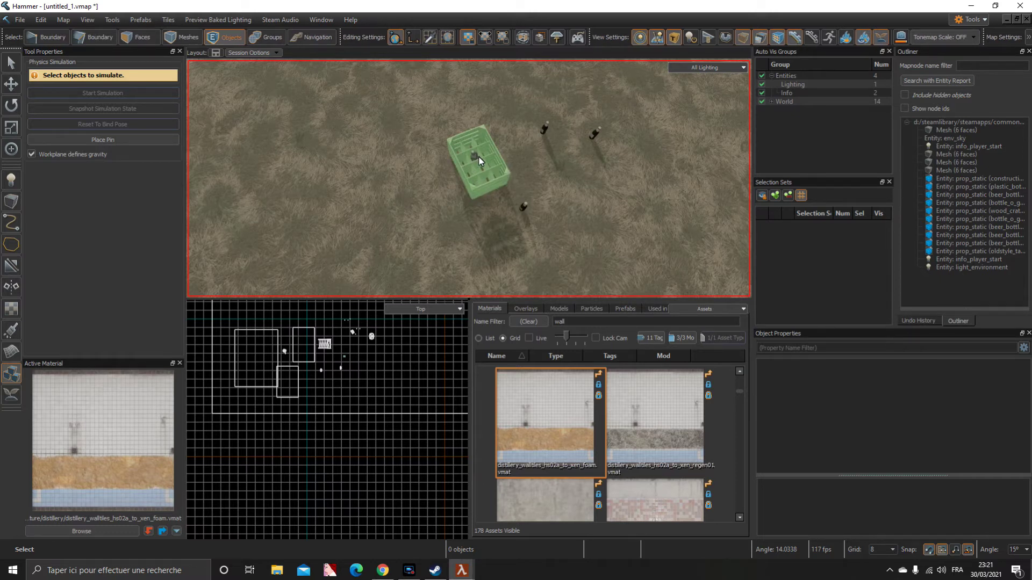
# Start the map build with the existing custom settings and save the session as untitled_1.vmap in the maps folder
pyautogui.scroll(10, 473, 154)
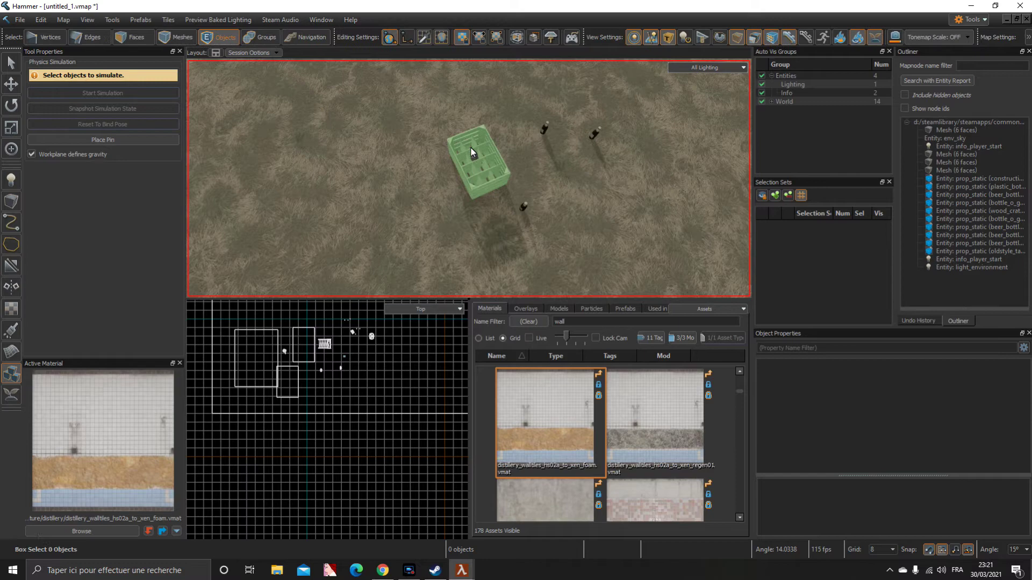
pyautogui.moveTo(437, 139); pyautogui.dragTo(414, 142, button='right')
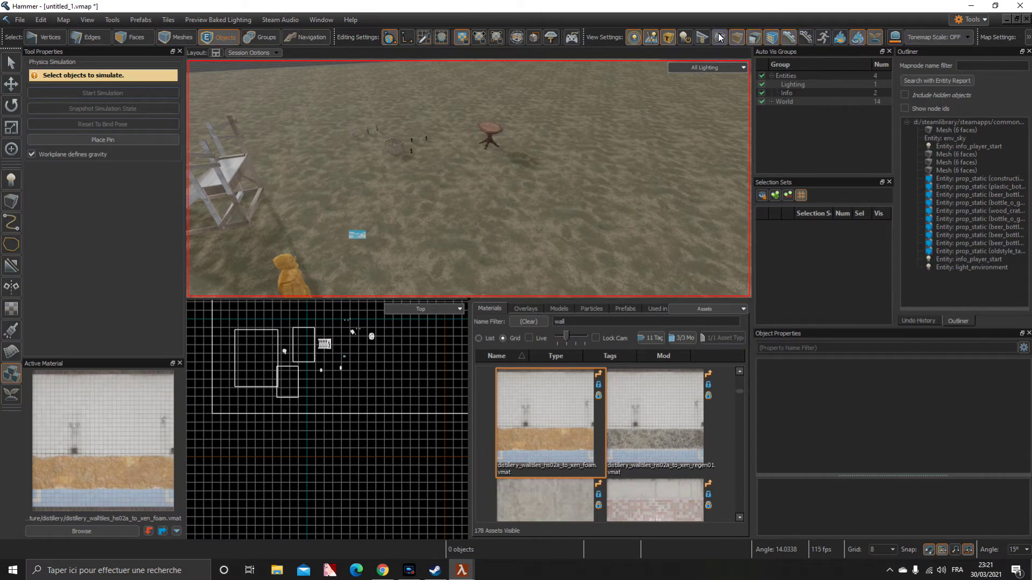
pyautogui.click(572, 37)
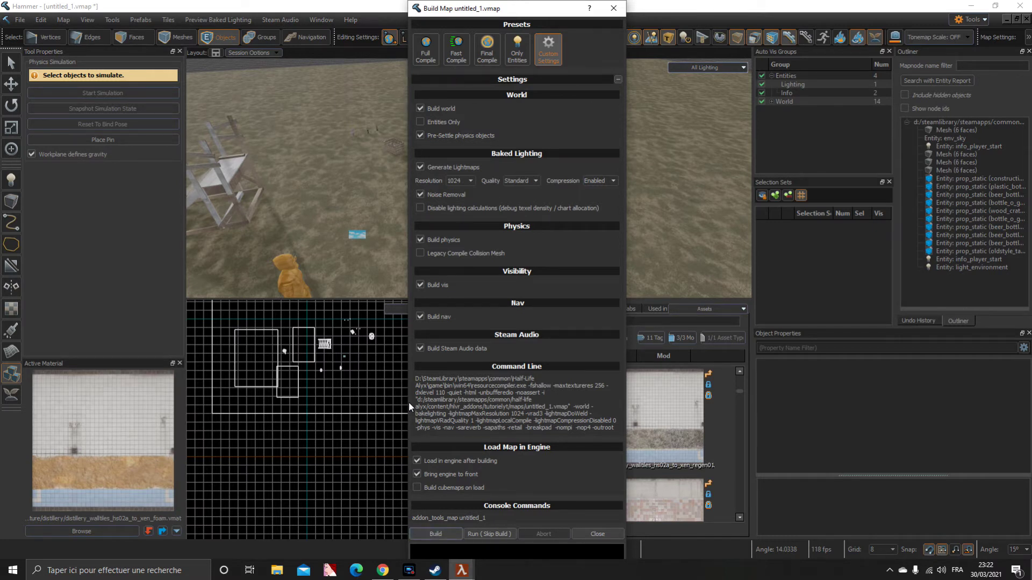
pyautogui.click(450, 536)
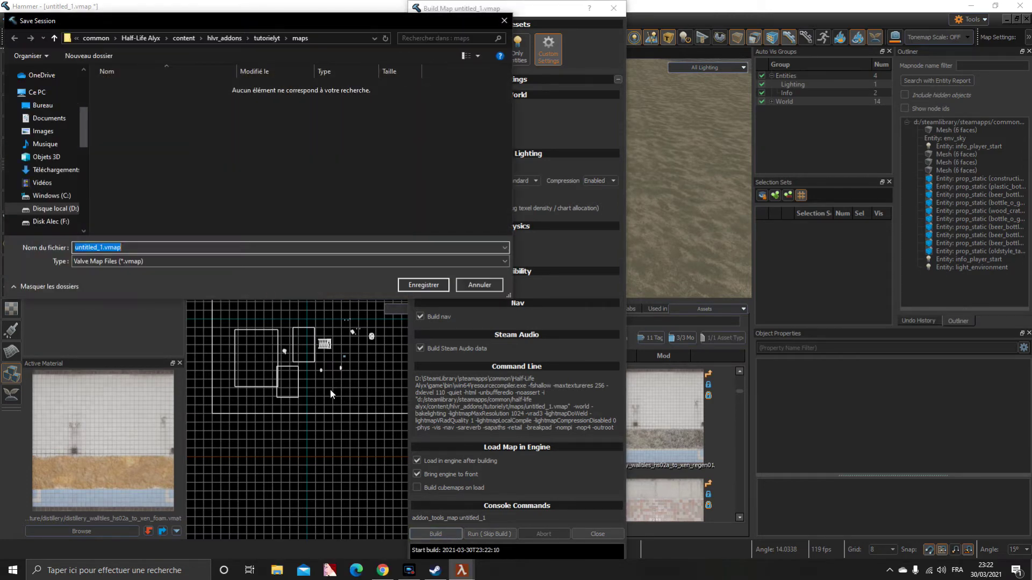
pyautogui.click(431, 286)
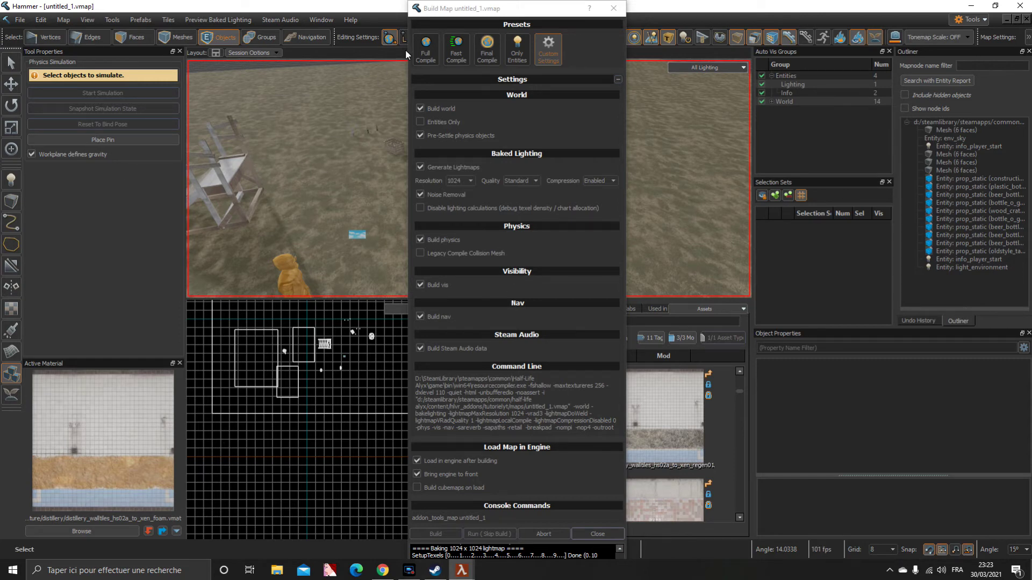
pyautogui.moveTo(451, 8); pyautogui.dragTo(482, 1)
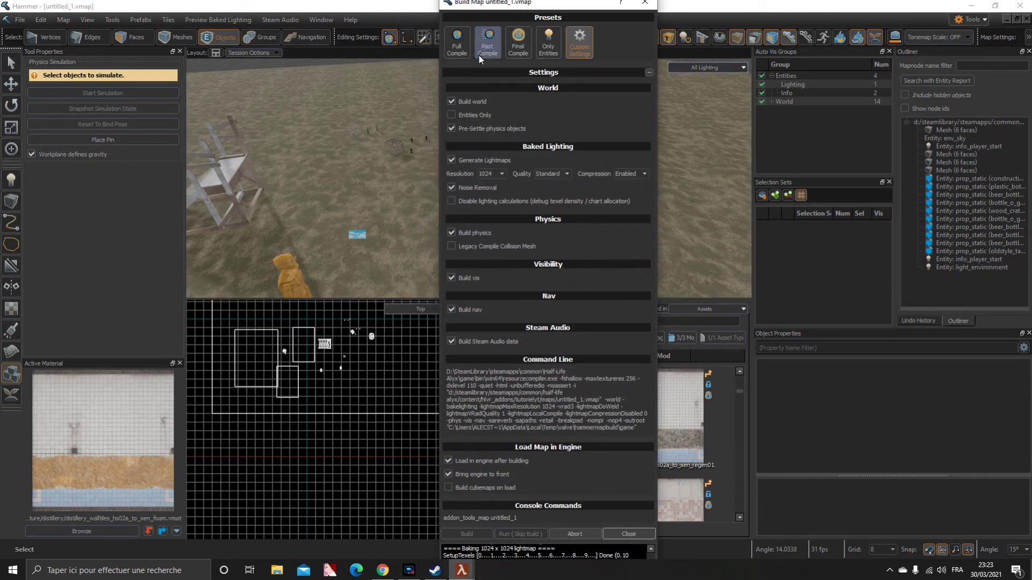
pyautogui.moveTo(568, 5); pyautogui.dragTo(469, 36)
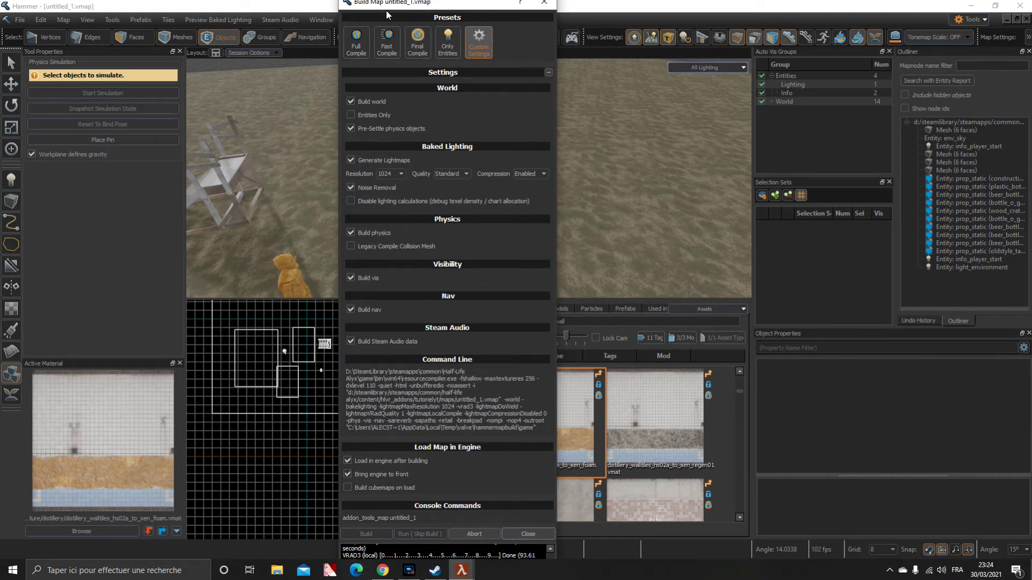
pyautogui.moveTo(377, 5); pyautogui.dragTo(401, 64)
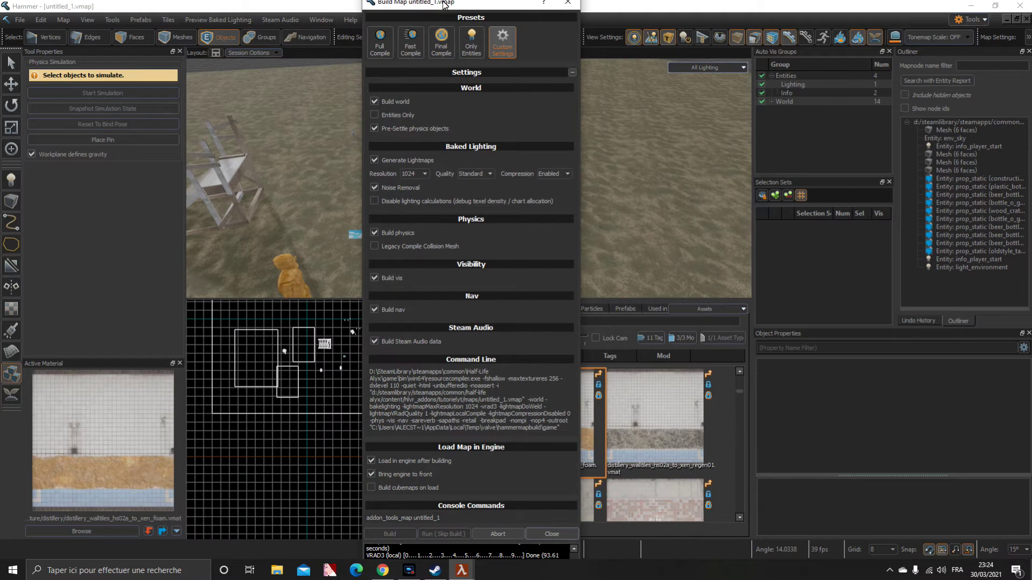
pyautogui.moveTo(445, 3); pyautogui.dragTo(452, 53)
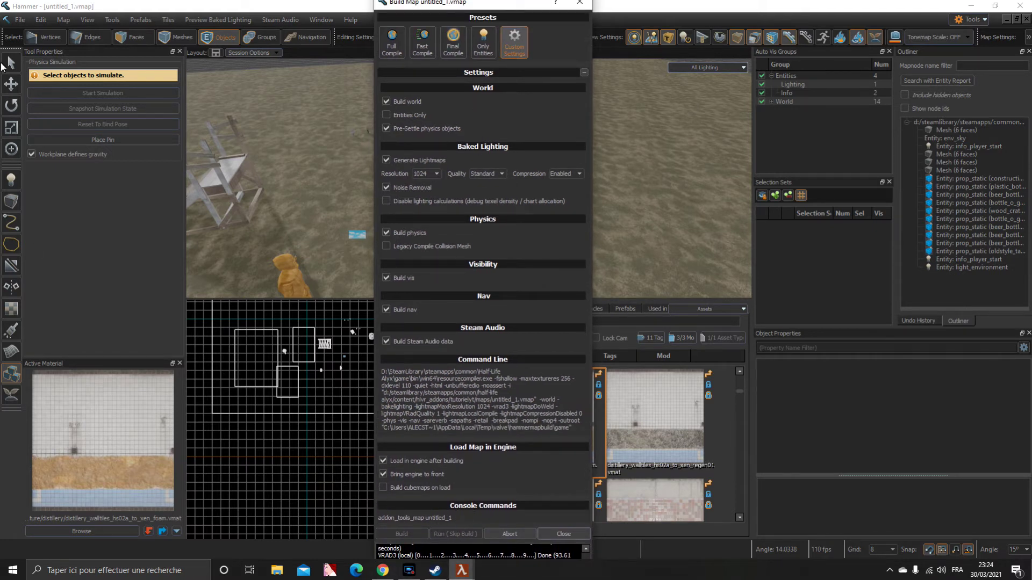
pyautogui.click(20, 20)
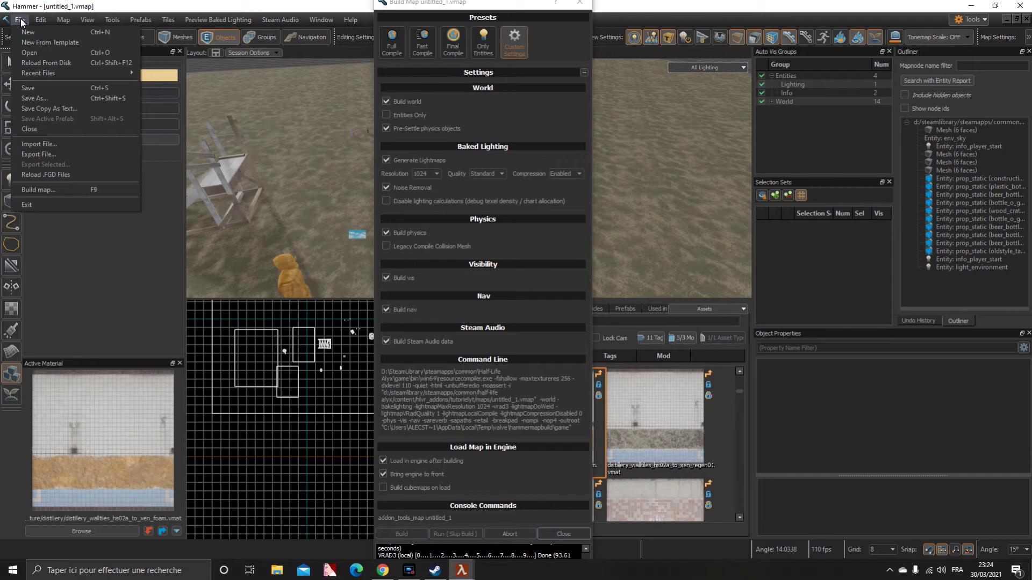
pyautogui.click(21, 21)
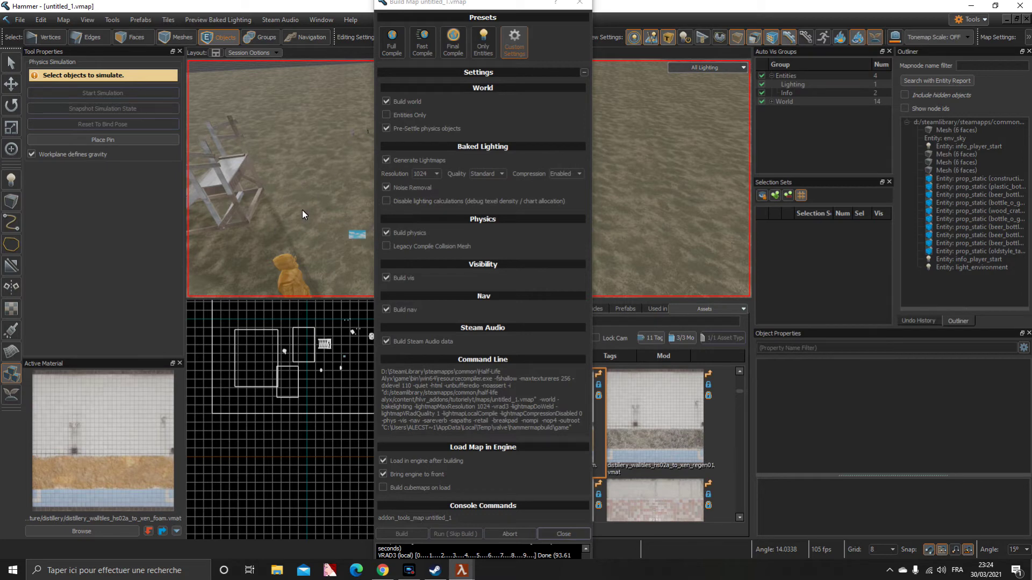
pyautogui.moveTo(451, 4); pyautogui.dragTo(564, 25)
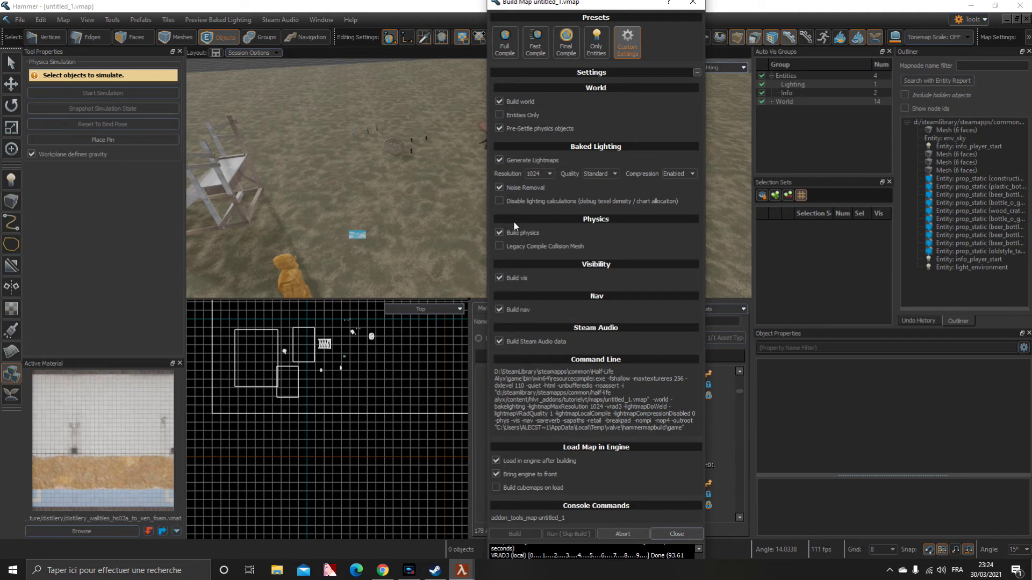
pyautogui.moveTo(537, 3); pyautogui.dragTo(506, 15)
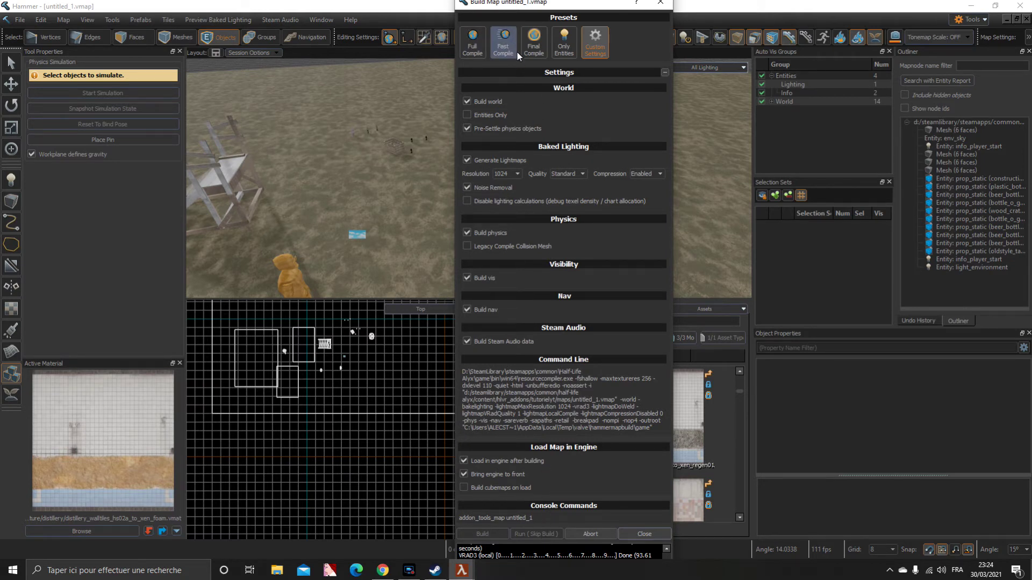
pyautogui.click(624, 538)
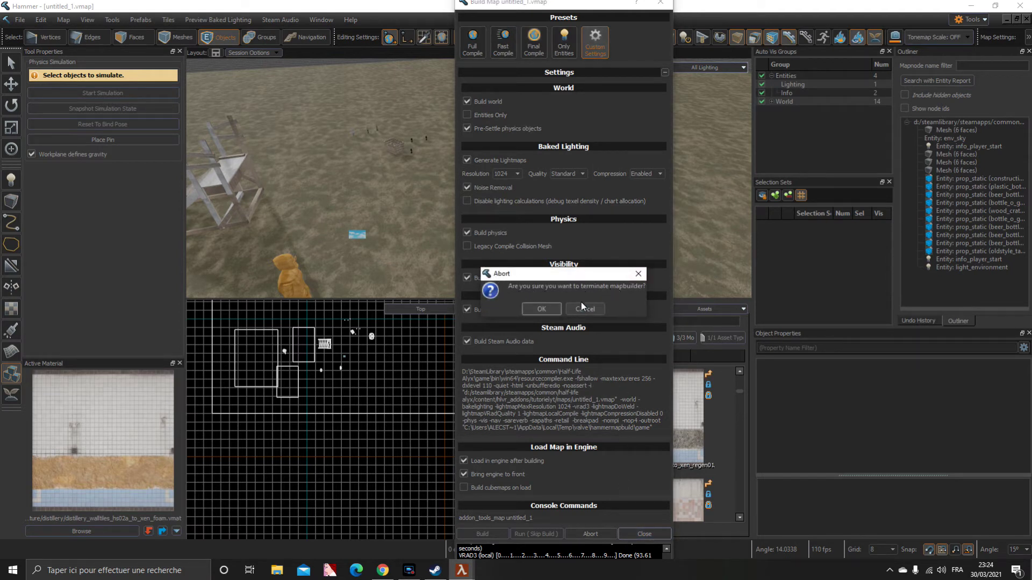
pyautogui.click(586, 306)
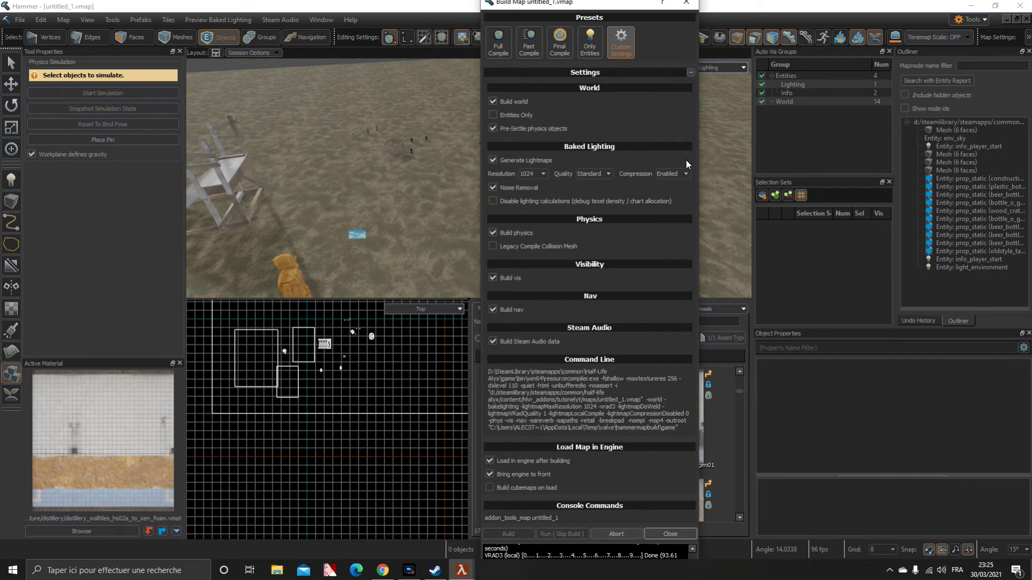
# Restore the Hammer window to a smaller size and move the Build Map window aside while the build runs
pyautogui.moveTo(727, 5); pyautogui.dragTo(725, 34)
pyautogui.moveTo(623, 8); pyautogui.dragTo(959, 7)
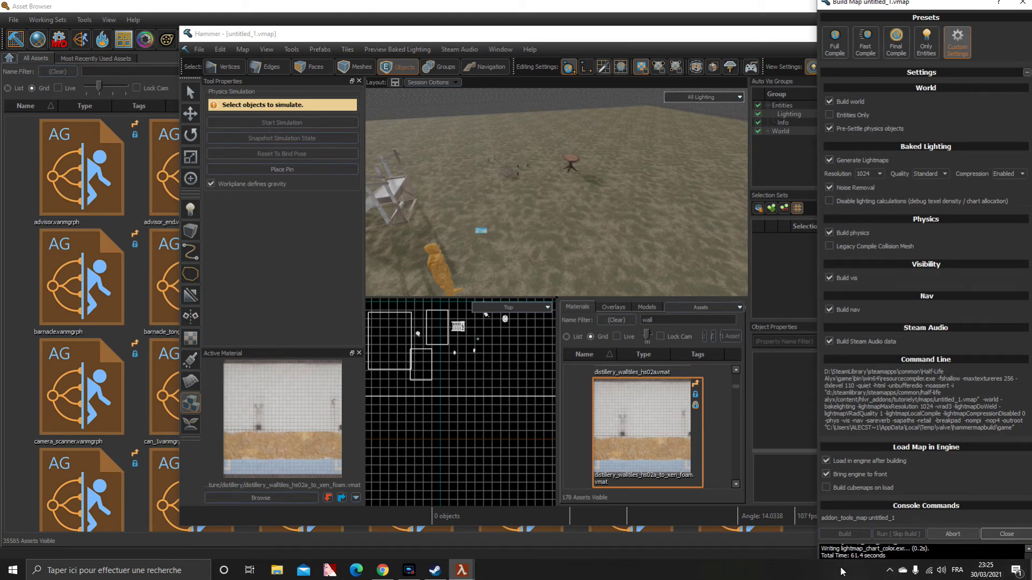
# Switch back to Hammer, move the Build Map window over the maximized editor, and run untitled_1 in the engine without rebuilding
pyautogui.click(21, 258)
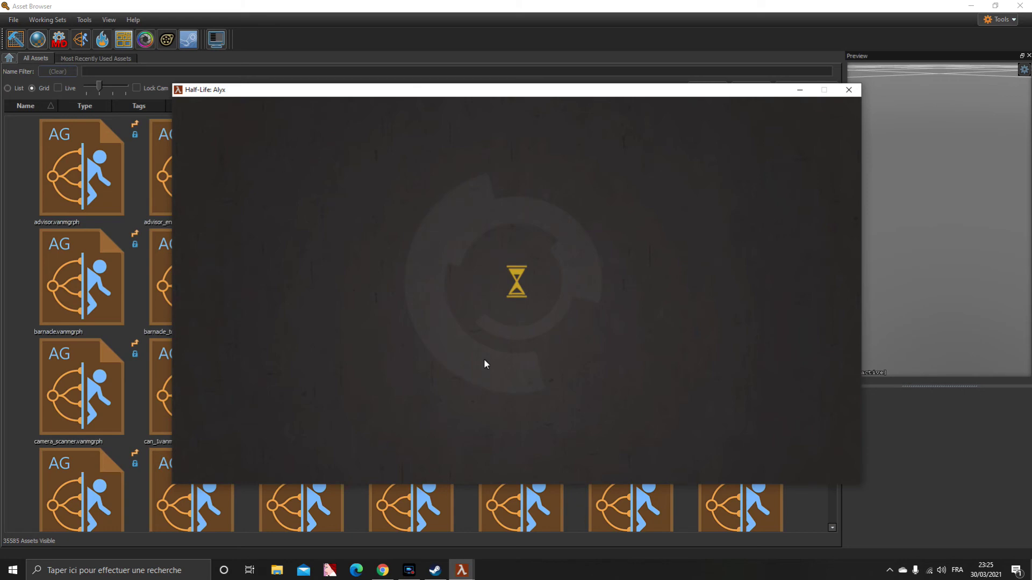
pyautogui.click(462, 569)
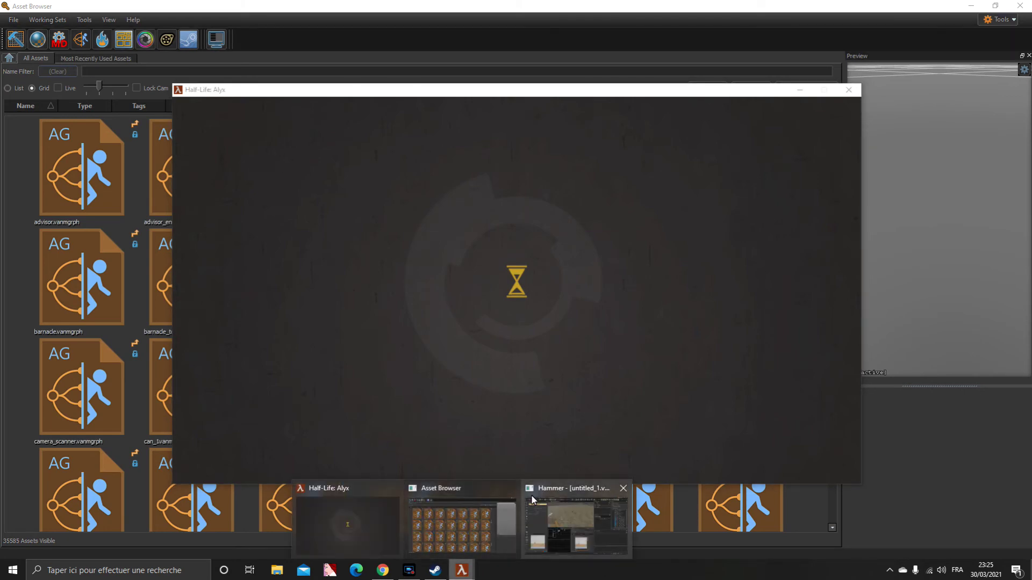
pyautogui.click(575, 522)
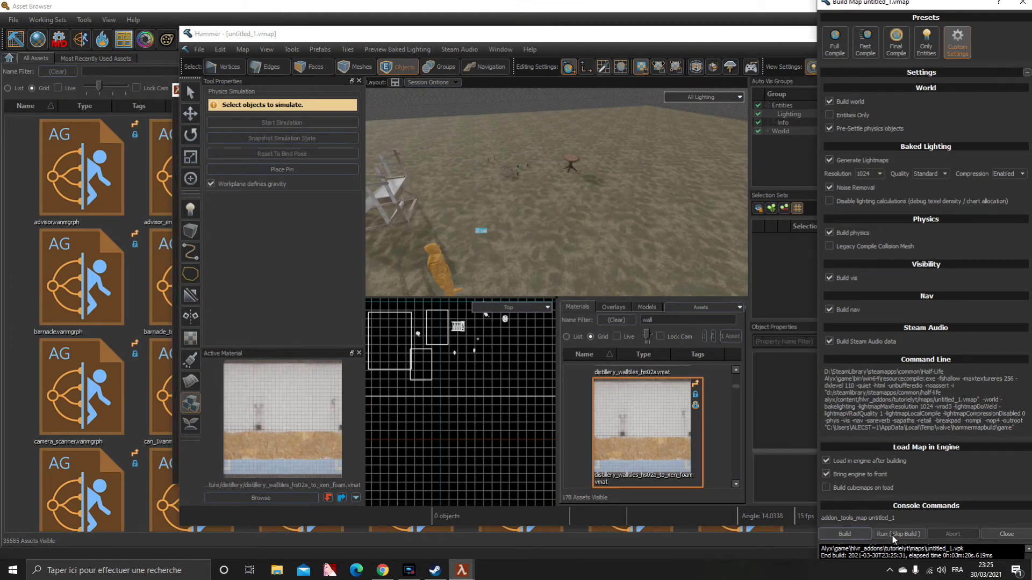
pyautogui.moveTo(900, 5); pyautogui.dragTo(643, 6)
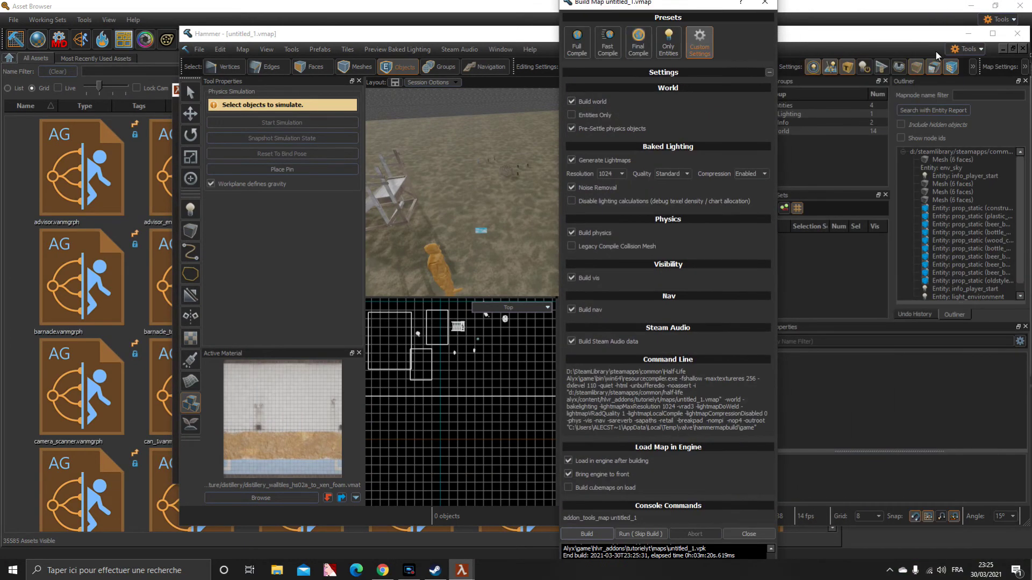
pyautogui.click(992, 33)
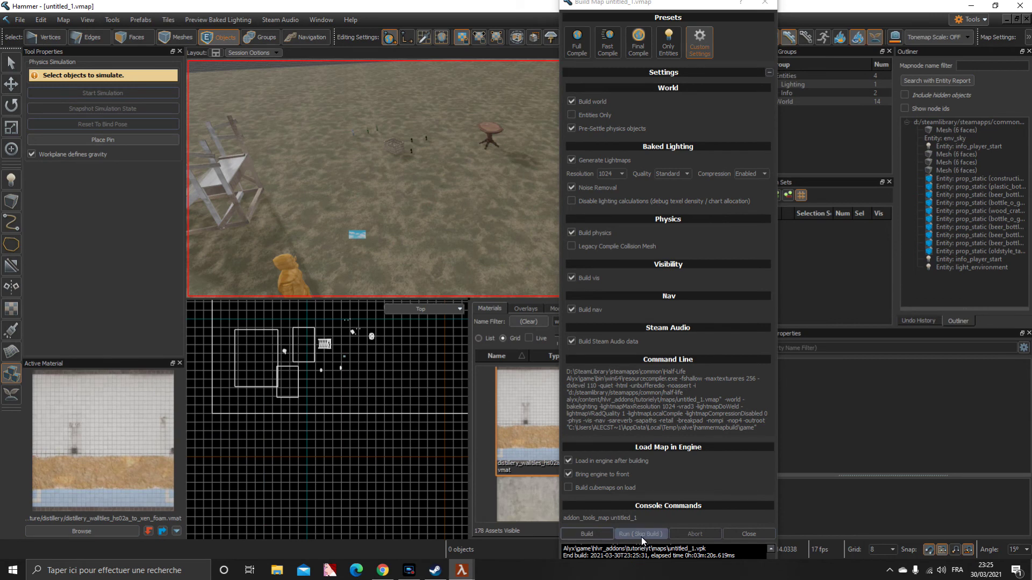
pyautogui.click(641, 534)
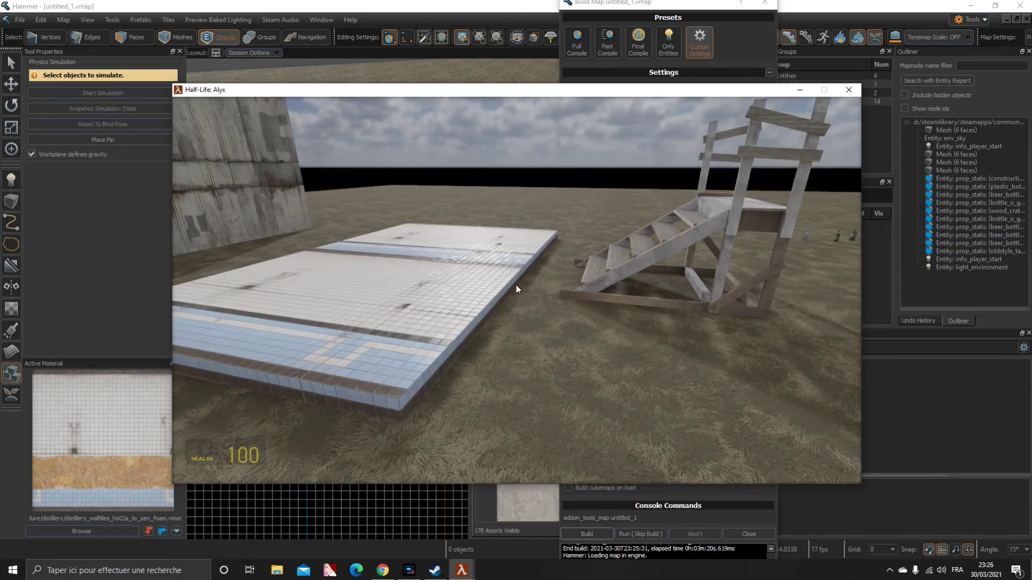
# Walk through the loaded map from the tiled slab past the wooden stairs to examine the crate, bottles and round table
pyautogui.press('w')
pyautogui.press('w')
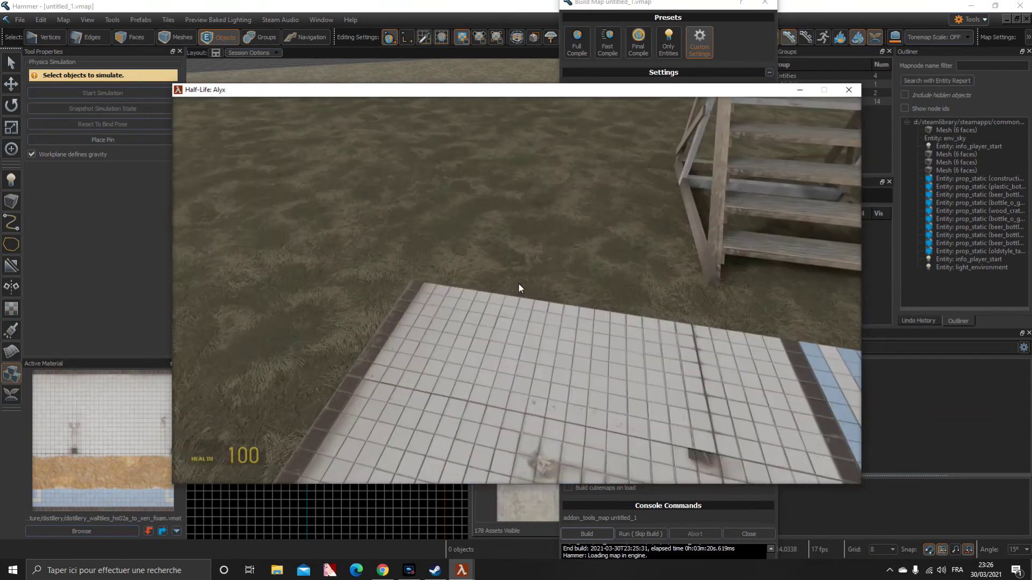
pyautogui.press('w')
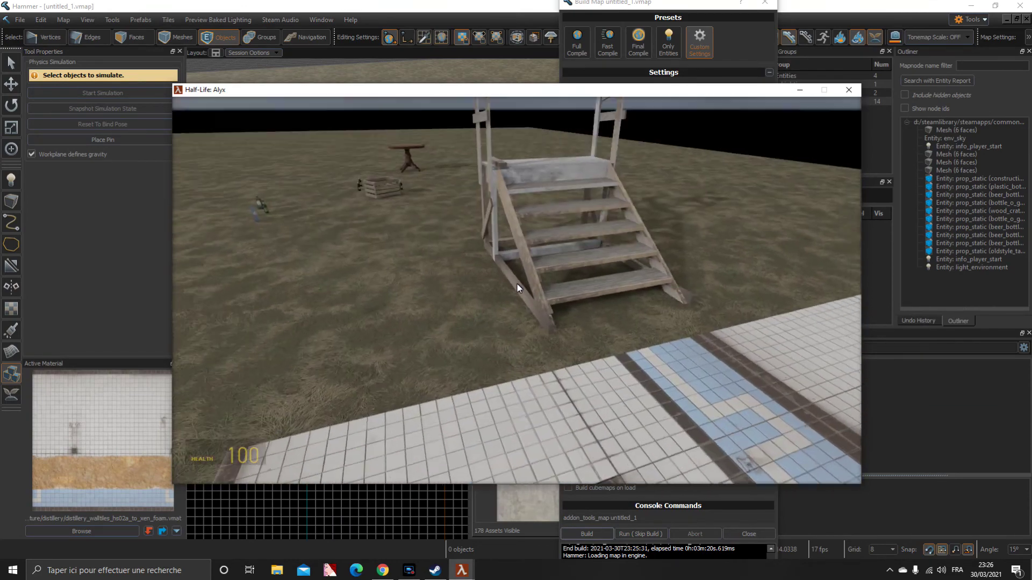
pyautogui.press('s')
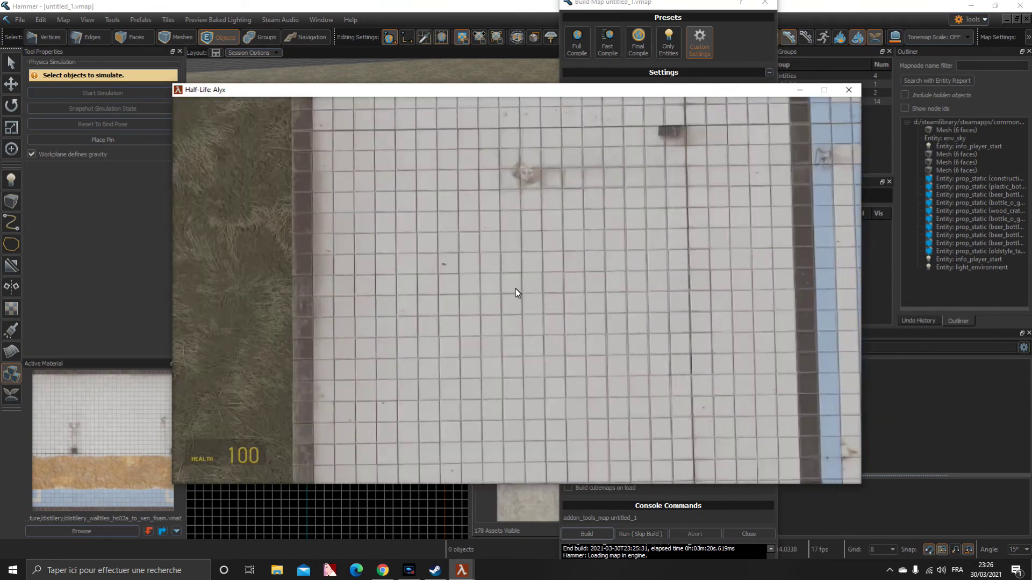
pyautogui.press('w')
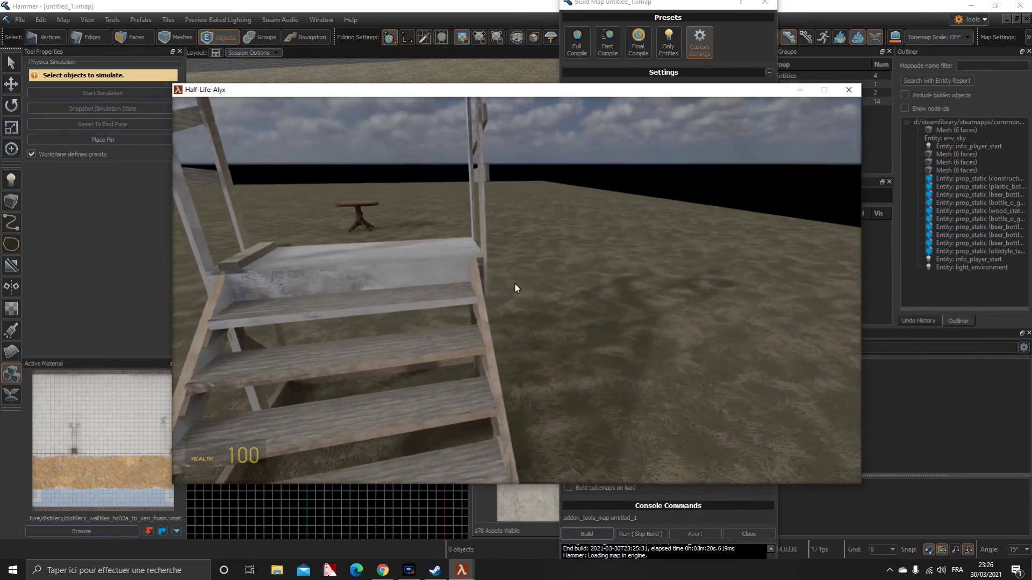
pyautogui.press('w')
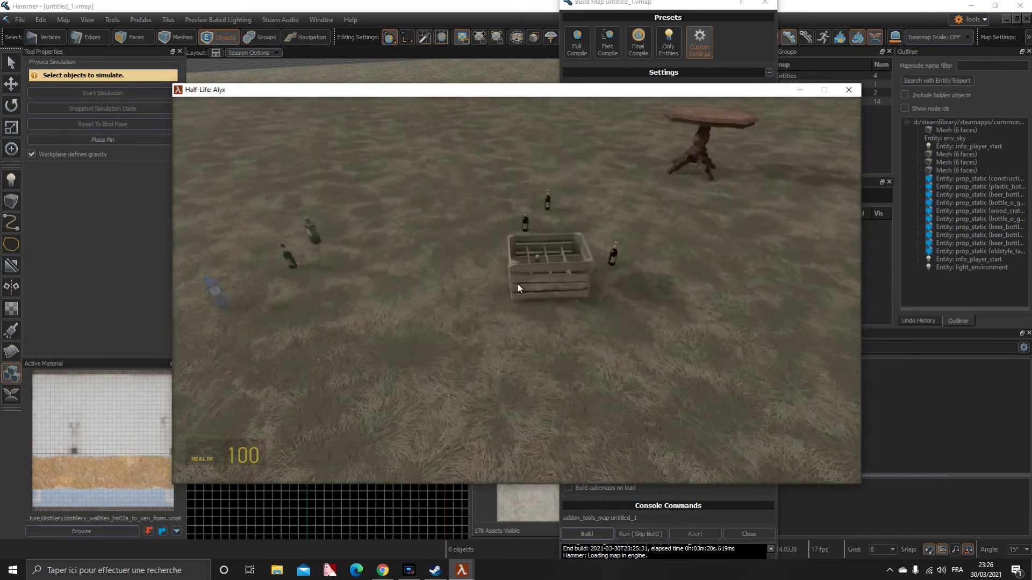
pyautogui.press('s')
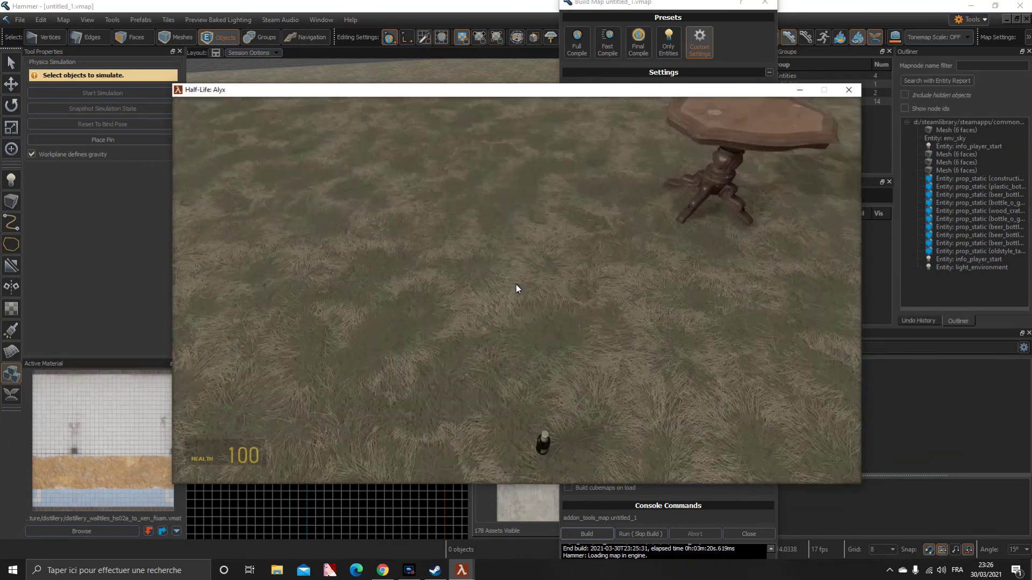
pyautogui.press('s')
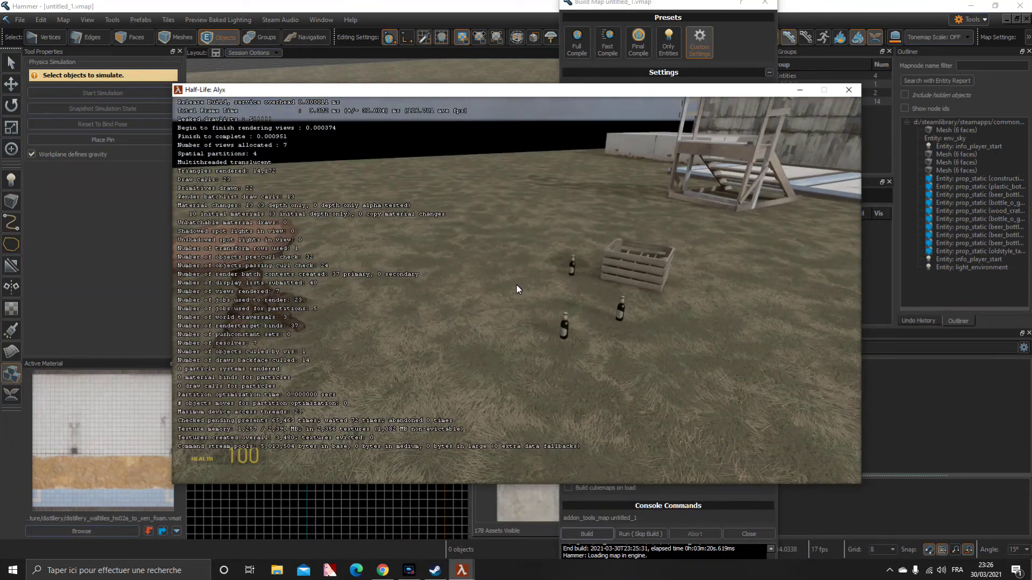
pyautogui.press('s')
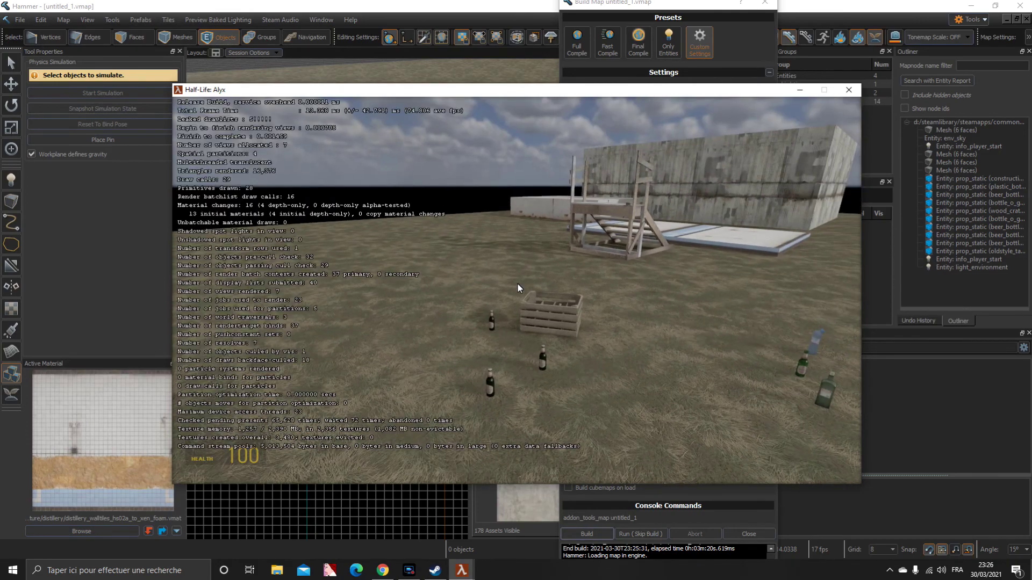
# Walk back to the tiled slab in the running map to examine the textured blocks, the tall wall and the cloudy sky
pyautogui.press('w')
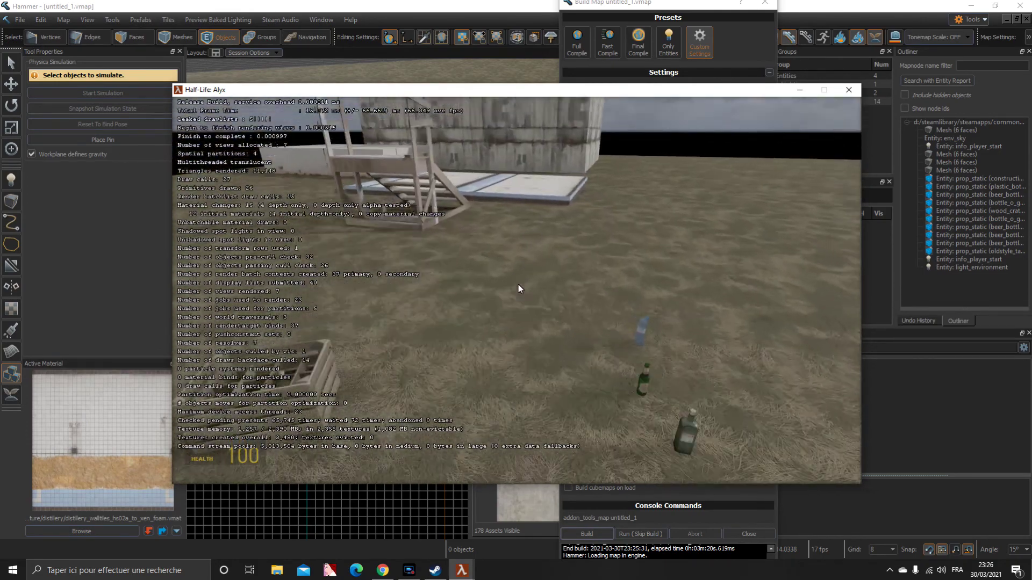
pyautogui.press('w')
pyautogui.press('w')
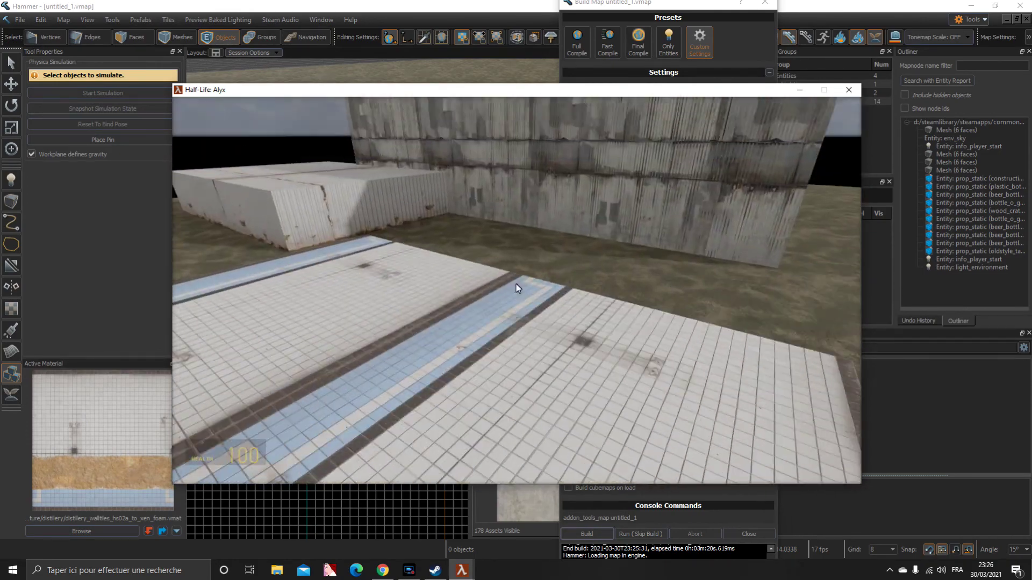
pyautogui.press('w')
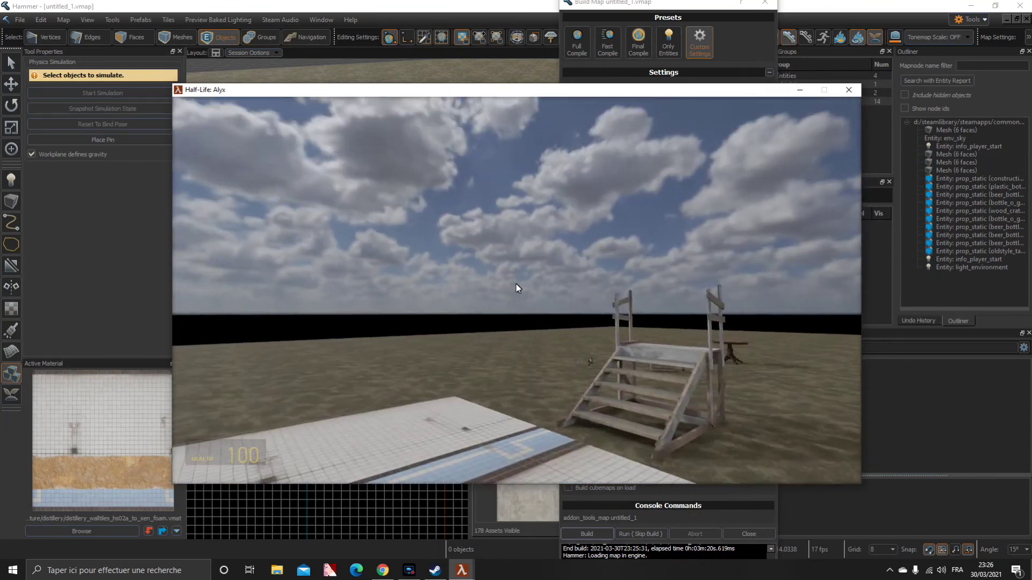
pyautogui.press('w')
pyautogui.moveTo(518, 285)
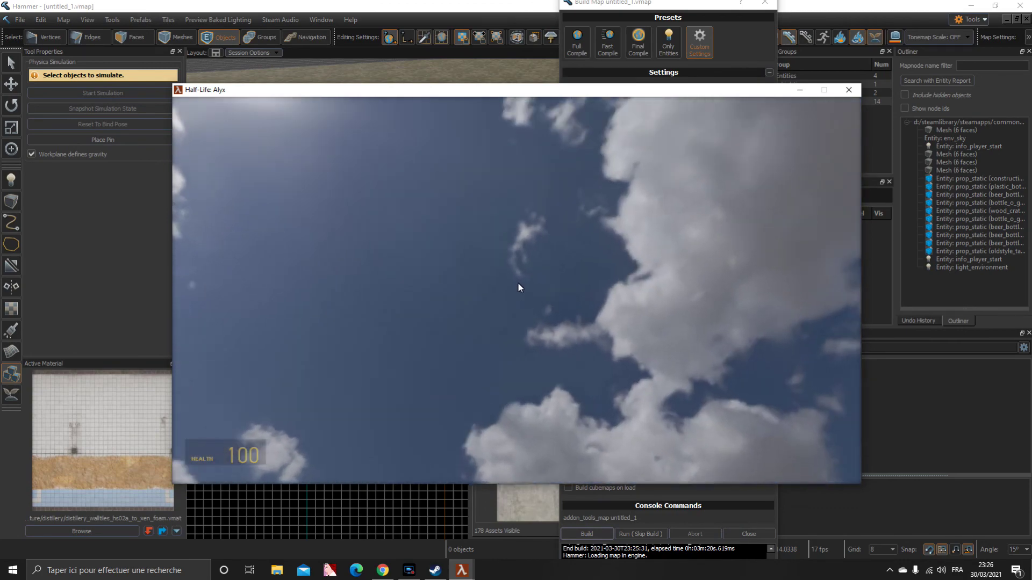
pyautogui.press('w')
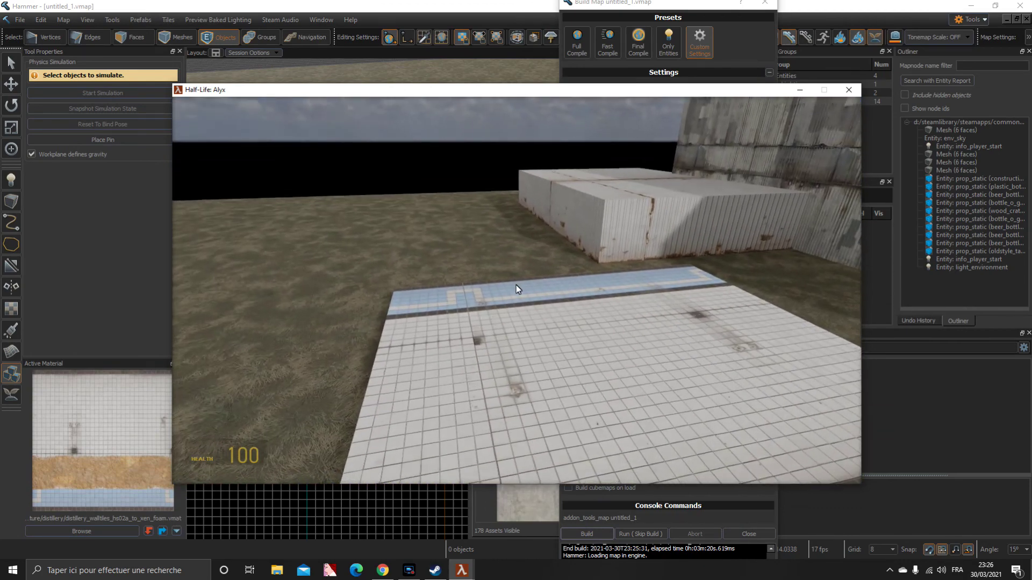
# Return to the crate and inspect the beer, gin and plastic bottles on the grass at close range
pyautogui.press('w')
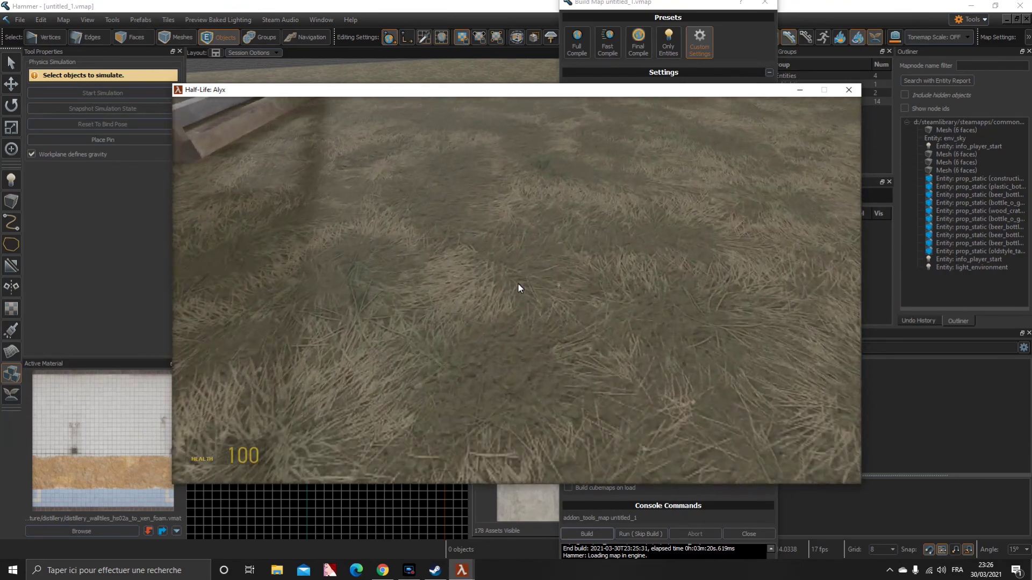
pyautogui.press('w')
pyautogui.press('w')
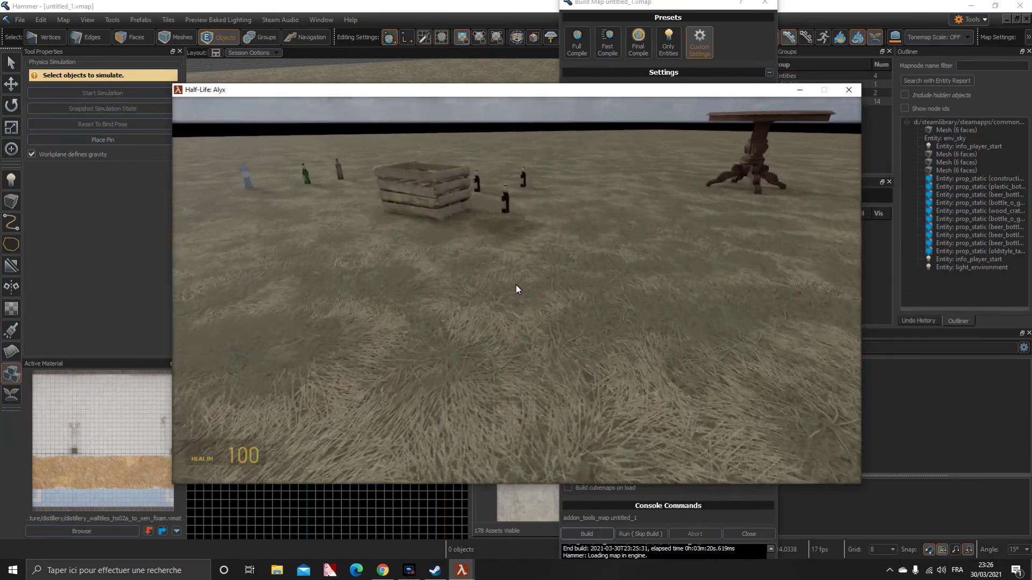
pyautogui.press('w')
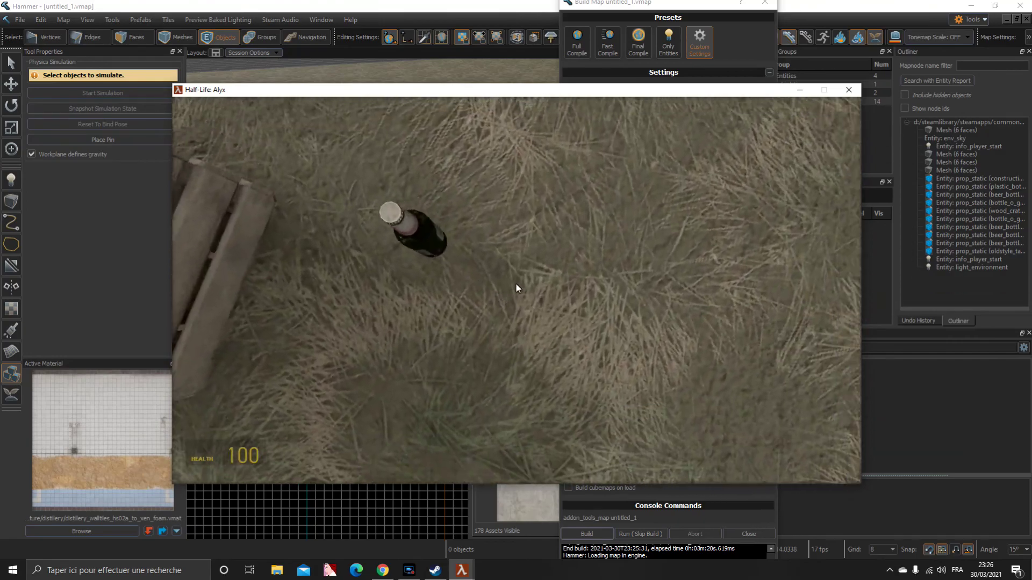
pyautogui.press('s')
pyautogui.press('w')
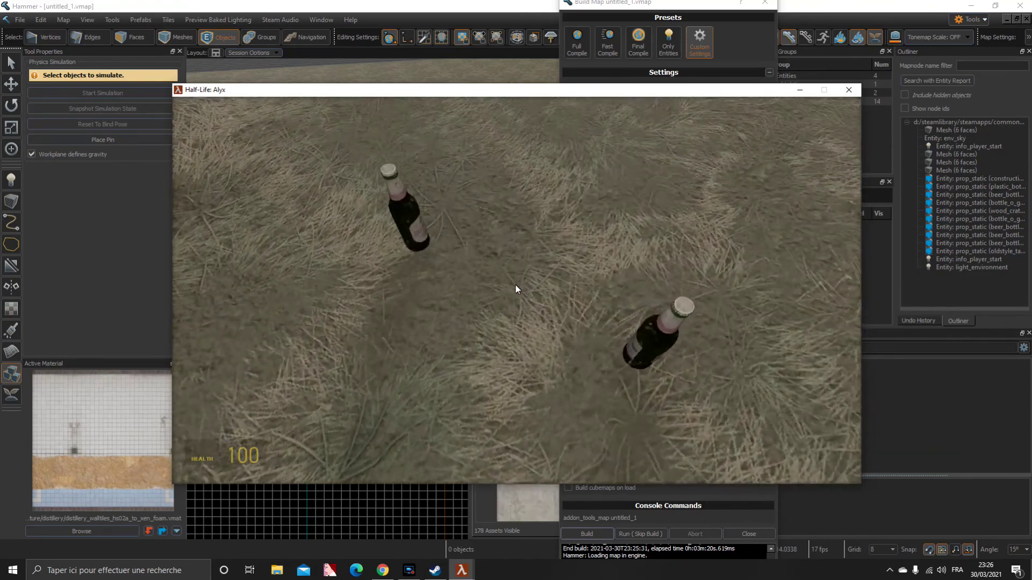
pyautogui.press('w')
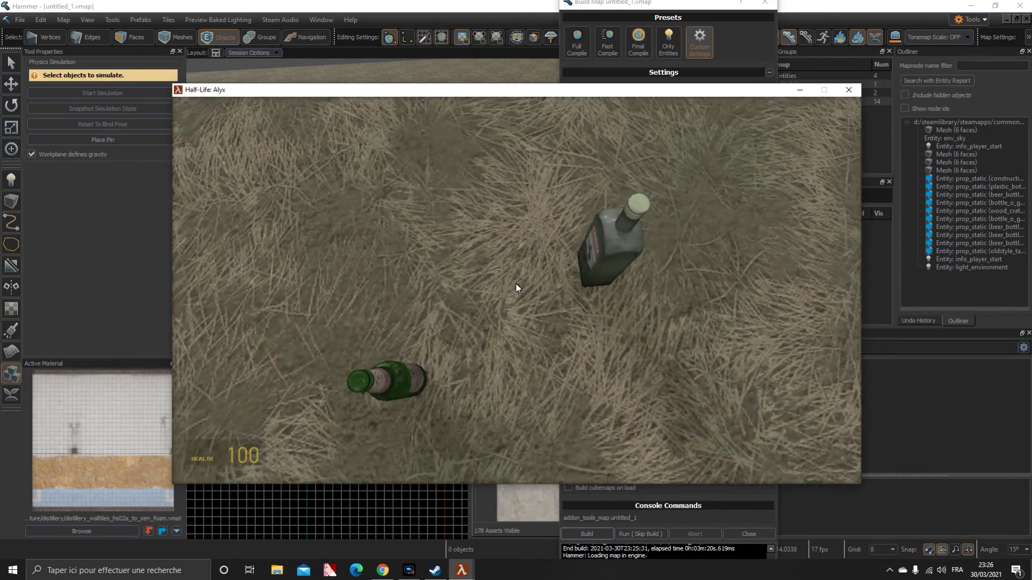
pyautogui.press('d')
pyautogui.press('w')
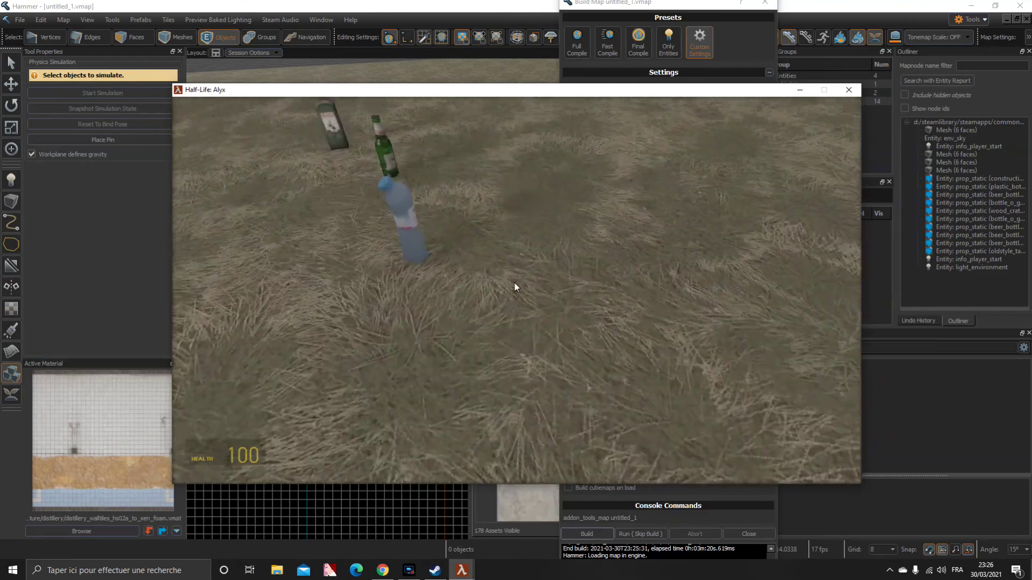
pyautogui.press('w')
pyautogui.press('d')
pyautogui.press('a')
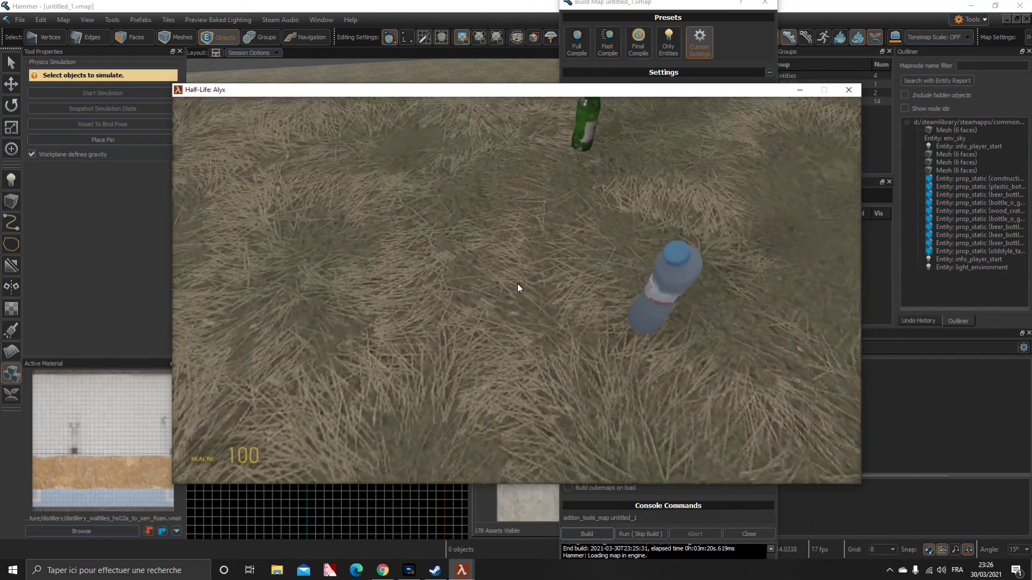
pyautogui.press('w')
pyautogui.press('s')
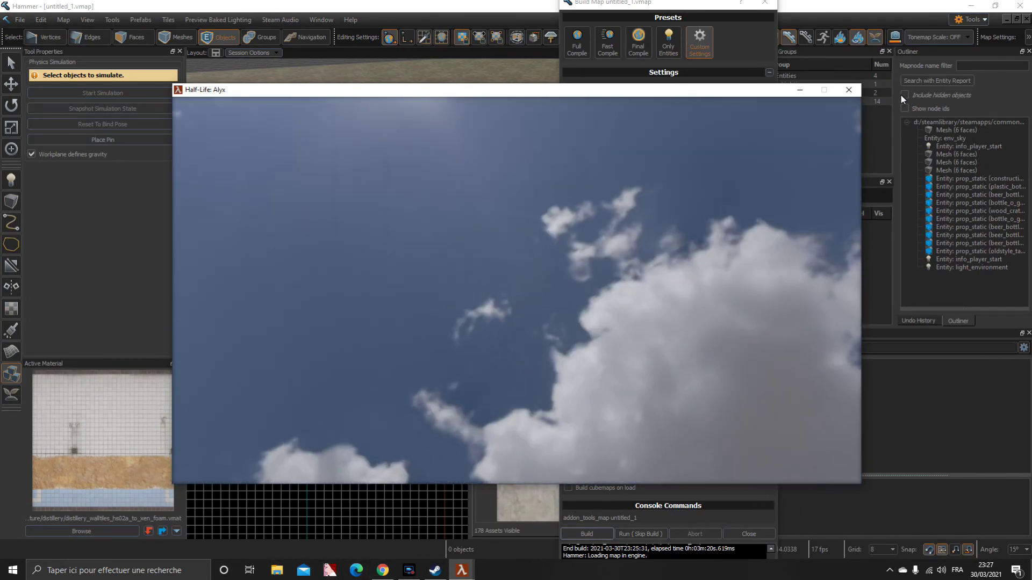
# Close the running Half-Life: Alyx game window to end the map test
pyautogui.click(857, 88)
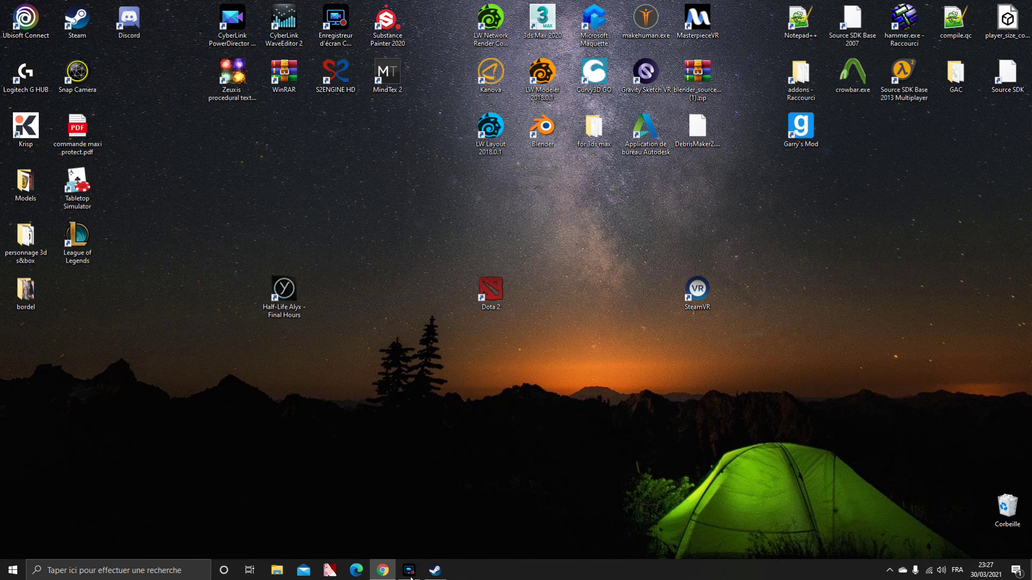
pyautogui.moveTo(410, 568)
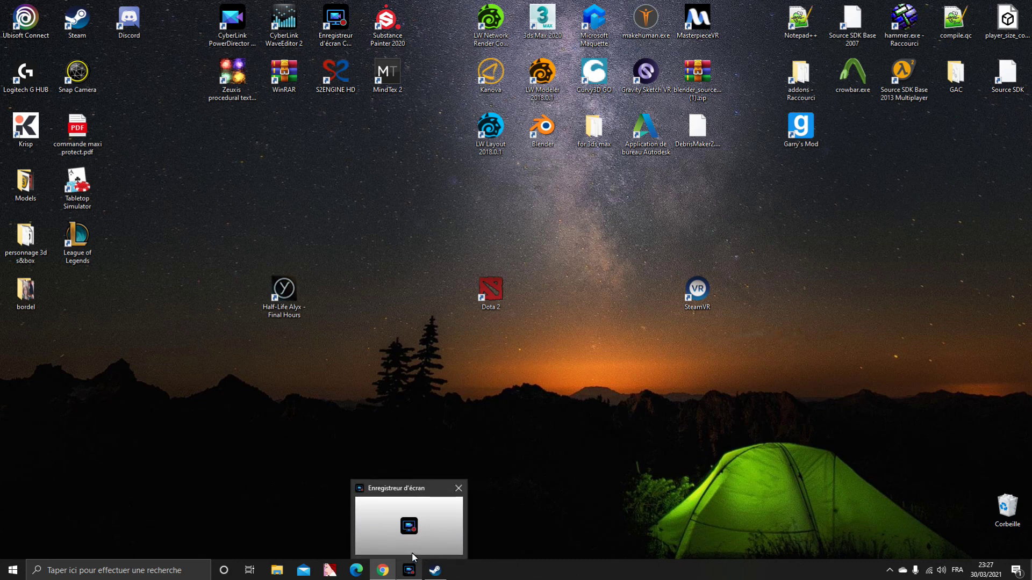